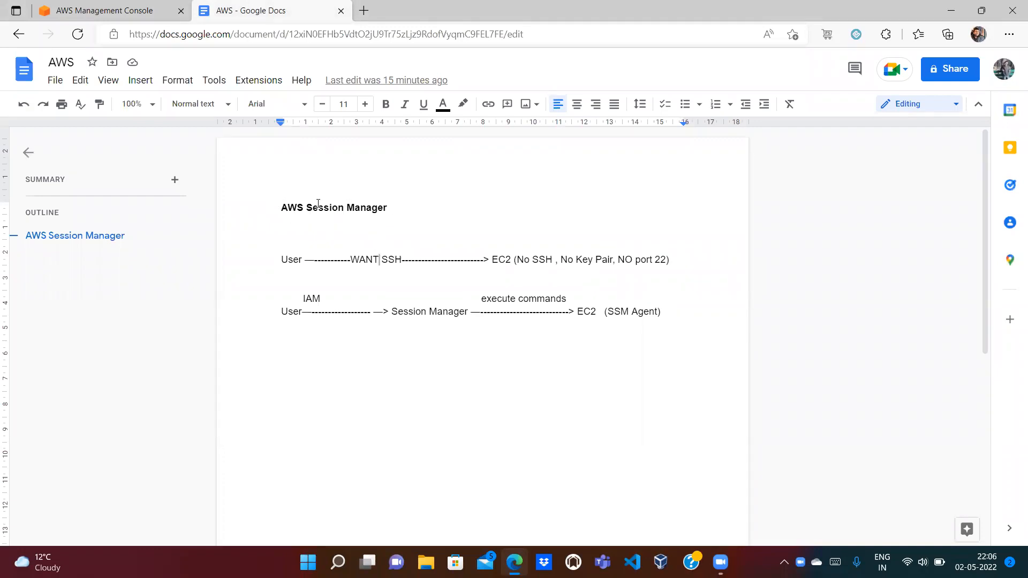
Step: Compare the console with the Session Manager notes, highlighting EC2 in the first diagram line
left_click(154, 14)
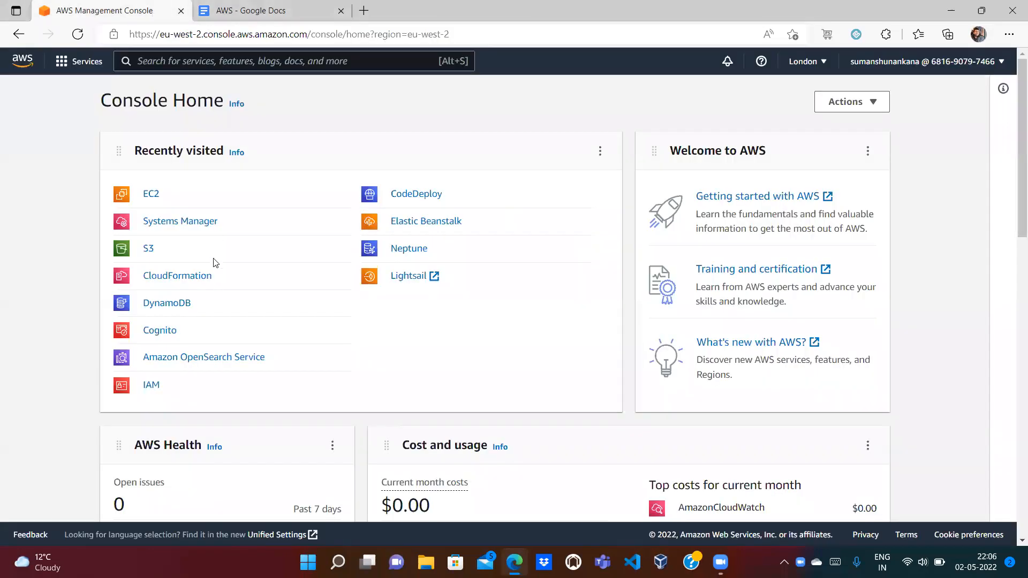
left_click(296, 5)
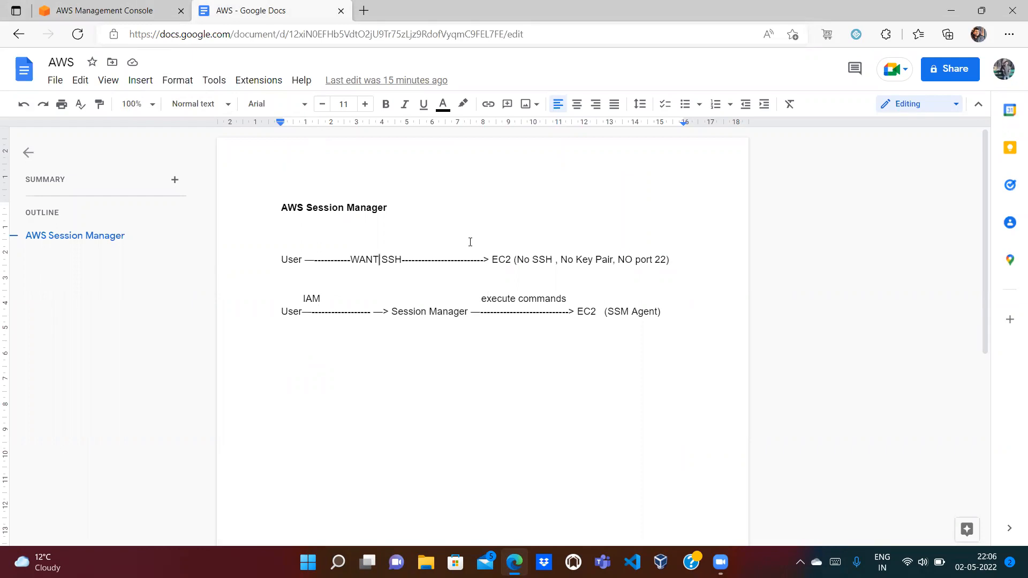
double_click(500, 259)
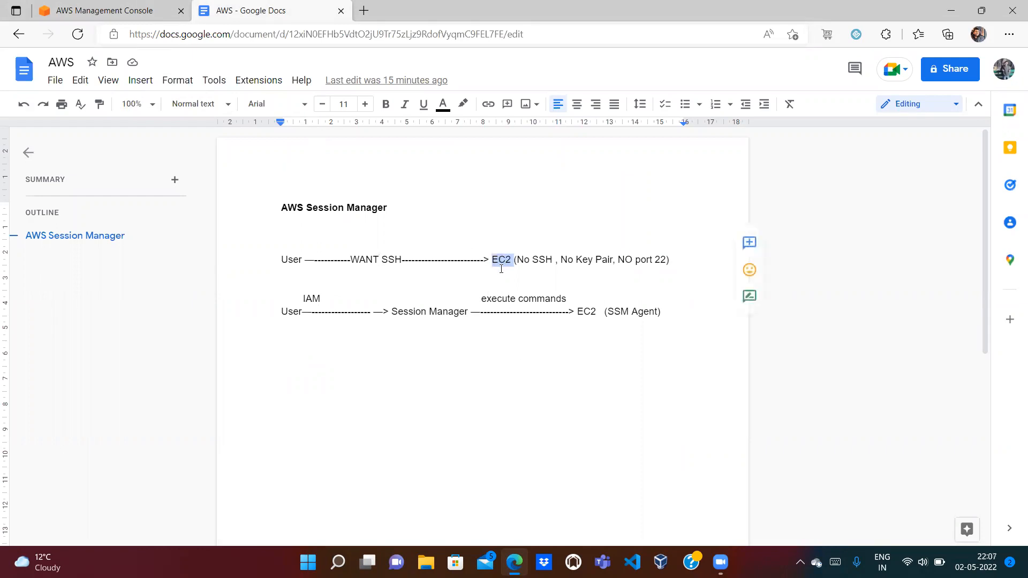
left_click(119, 7)
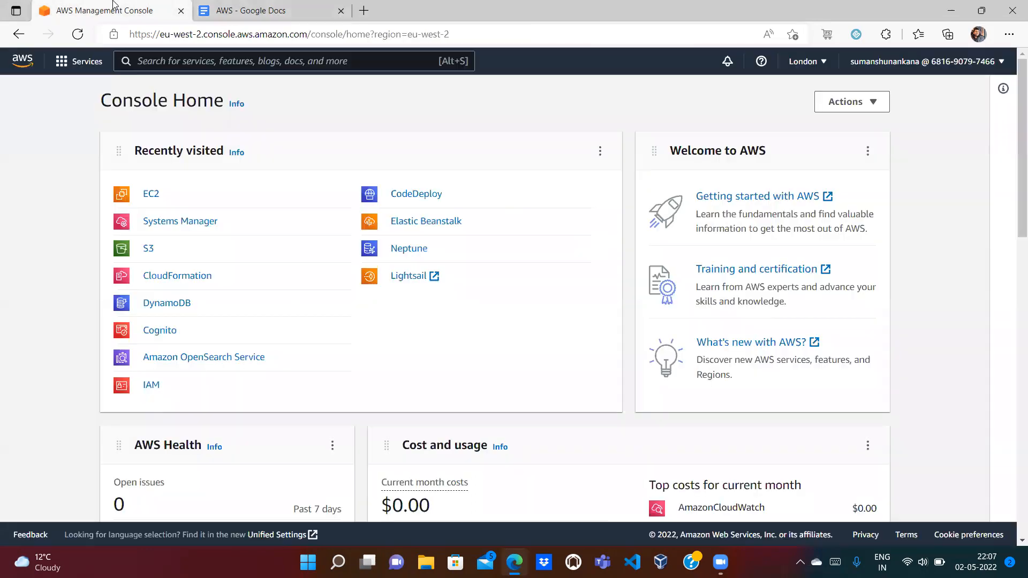
left_click(209, 7)
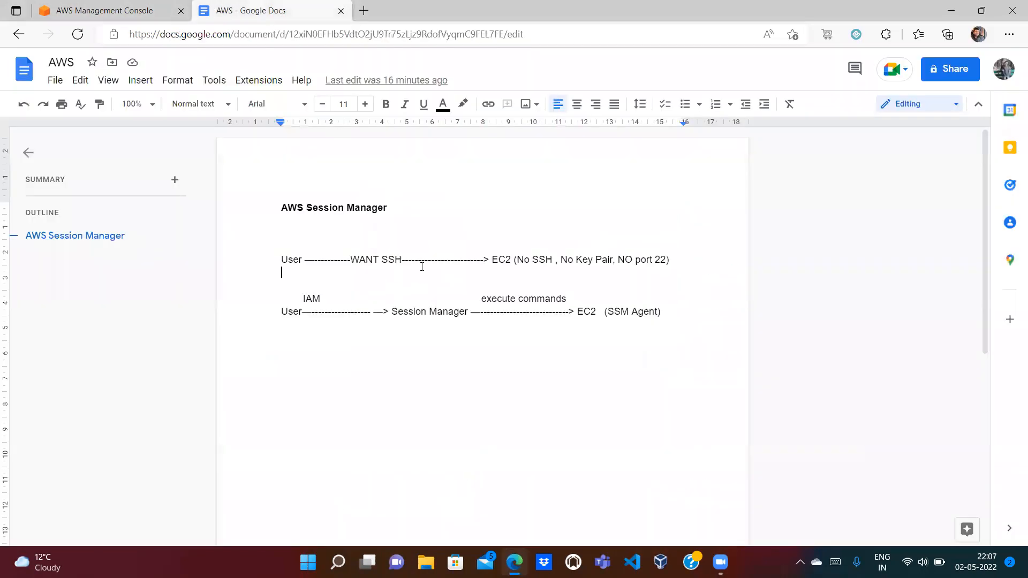
double_click(507, 259)
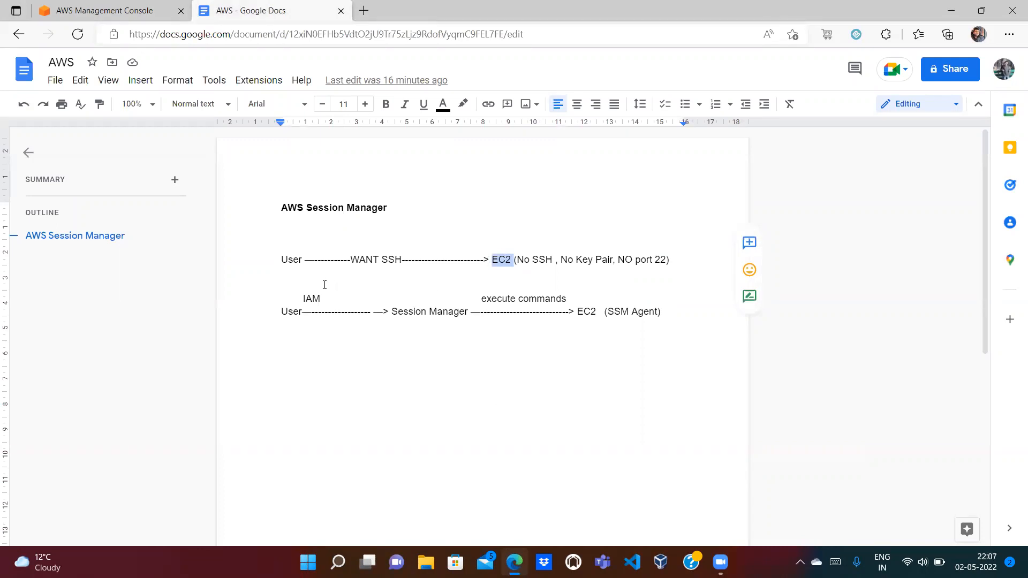
left_click(121, 8)
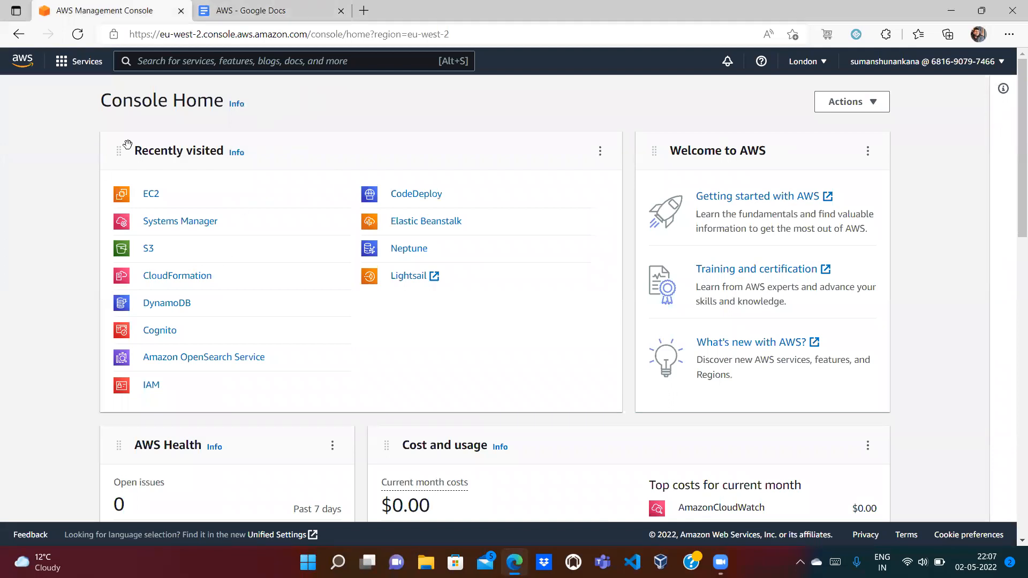
left_click(295, 6)
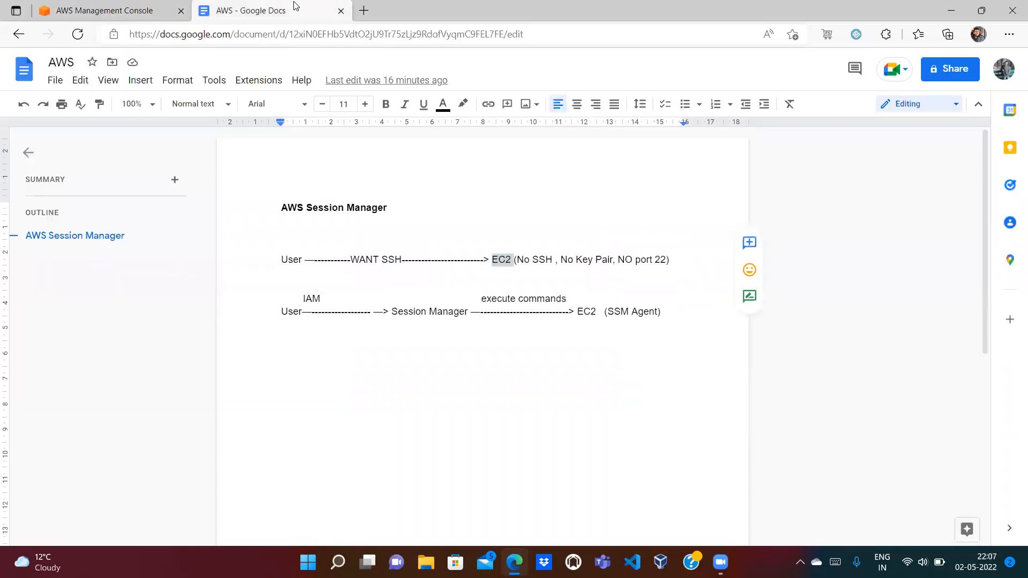
left_click(500, 276)
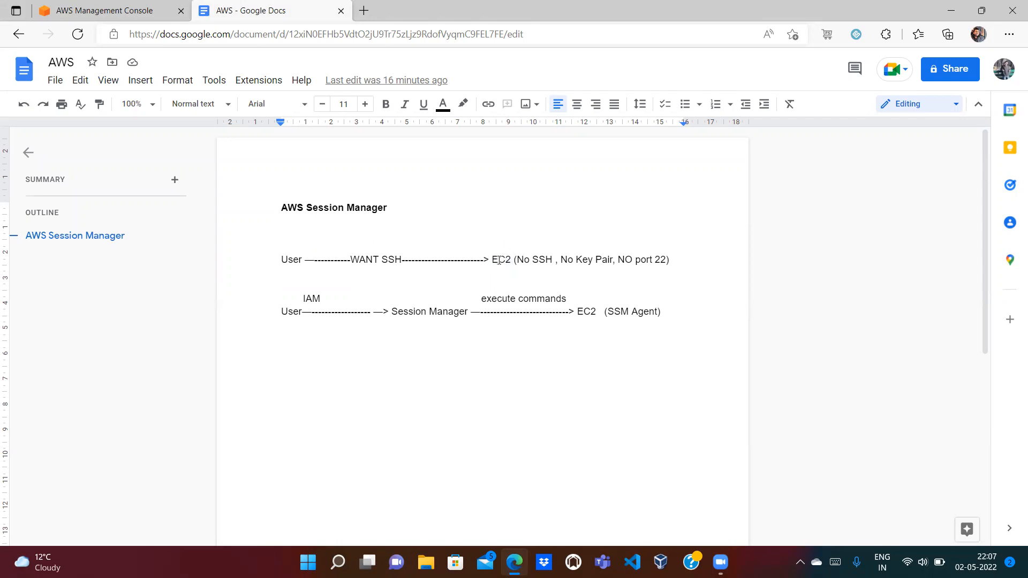
Step: Add a comma after Key Pair in the notes and highlight 'NO port 22' and EC2
left_click(613, 262)
type(",")
left_click_drag(663, 260, 618, 262)
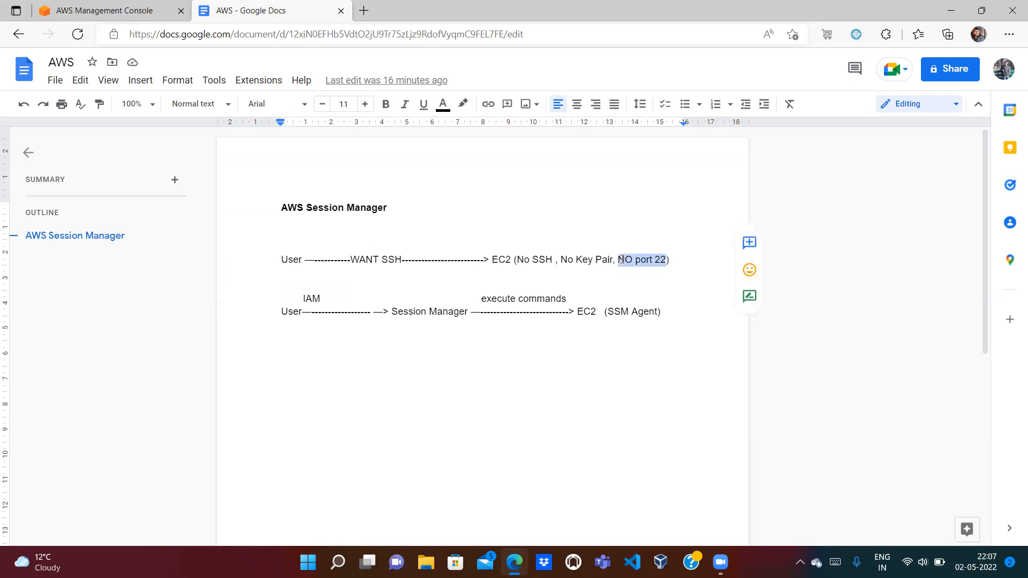
left_click(624, 275)
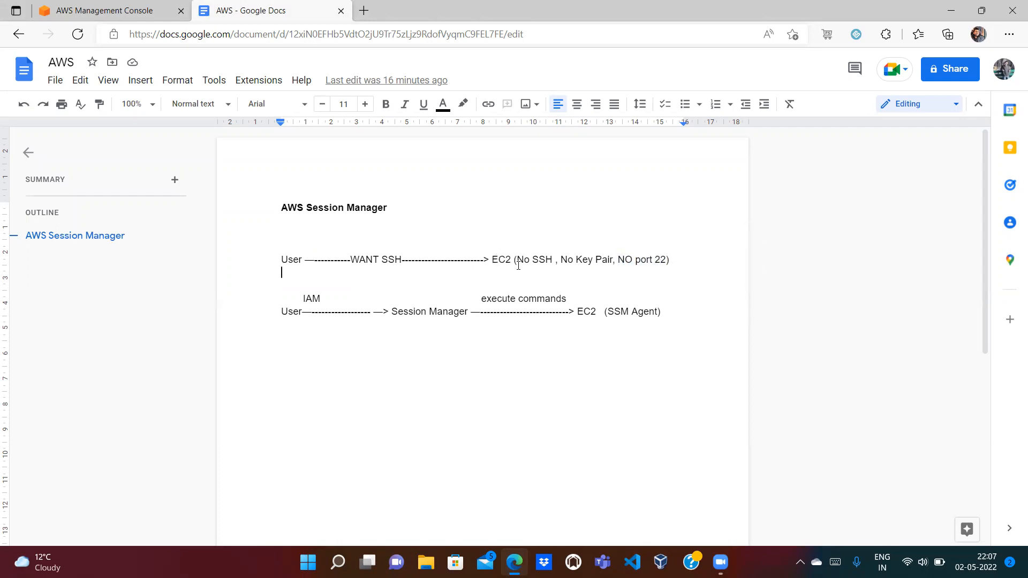
double_click(661, 260)
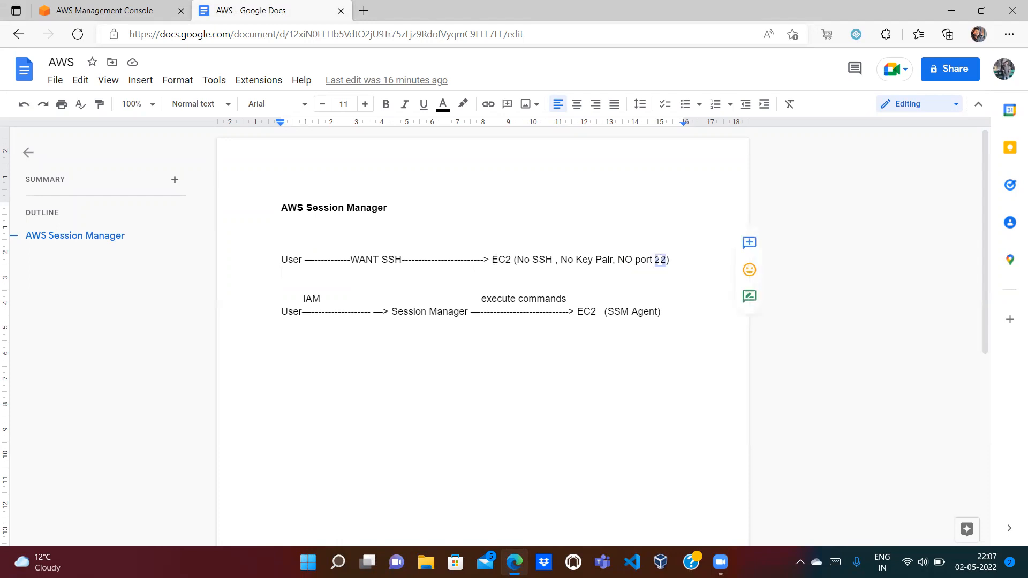
left_click(492, 257)
double_click(511, 261)
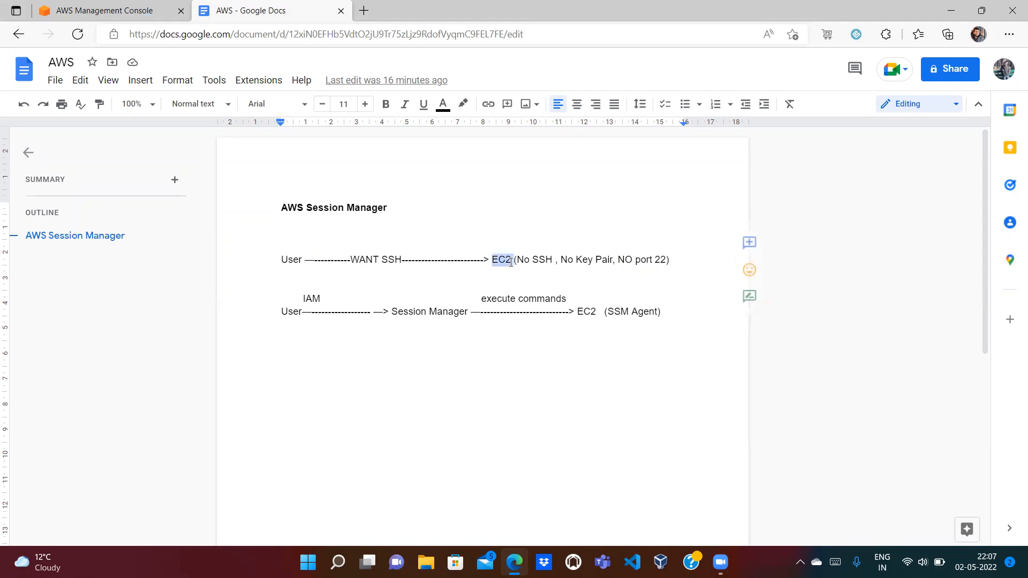
left_click(458, 273)
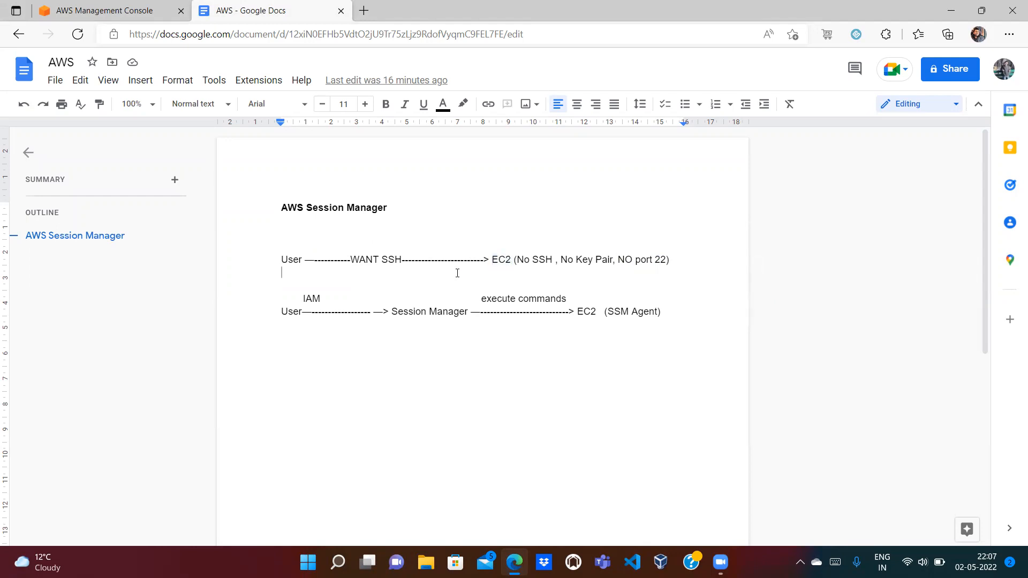
double_click(499, 263)
double_click(650, 260)
double_click(662, 260)
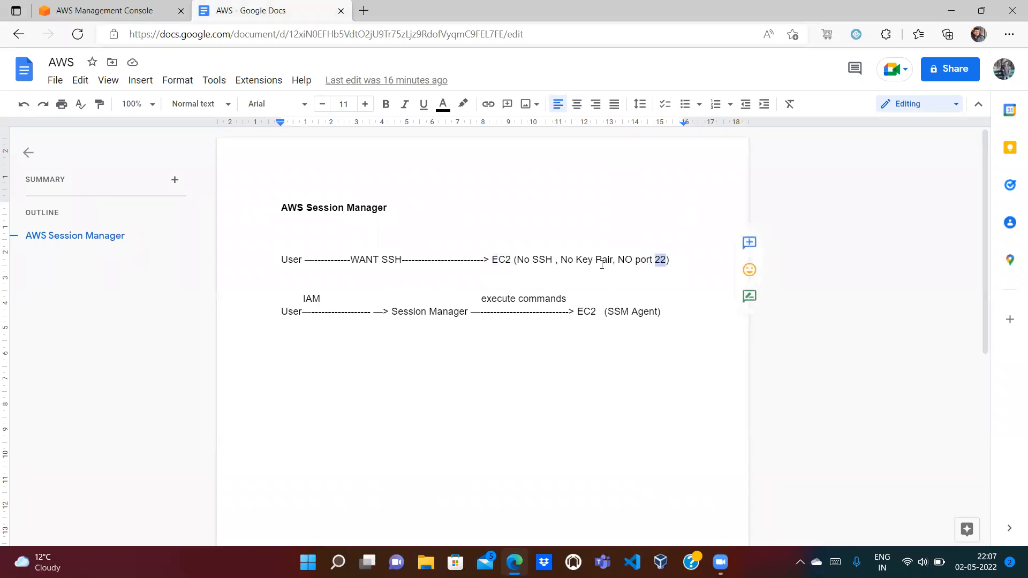
left_click(535, 274)
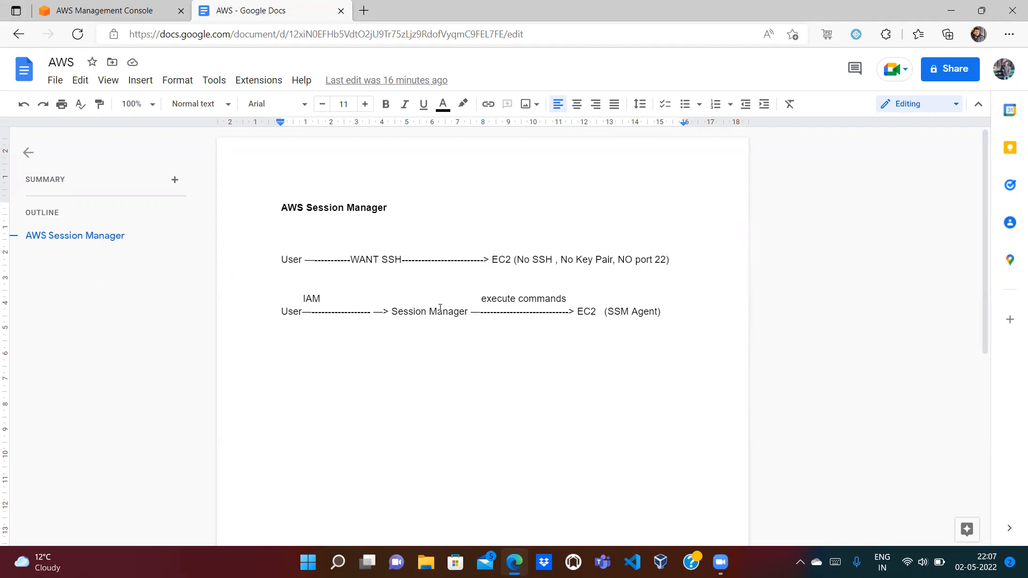
Step: Highlight Session Manager and EC2 on the second diagram line of the notes
double_click(400, 312)
double_click(457, 311)
double_click(411, 313)
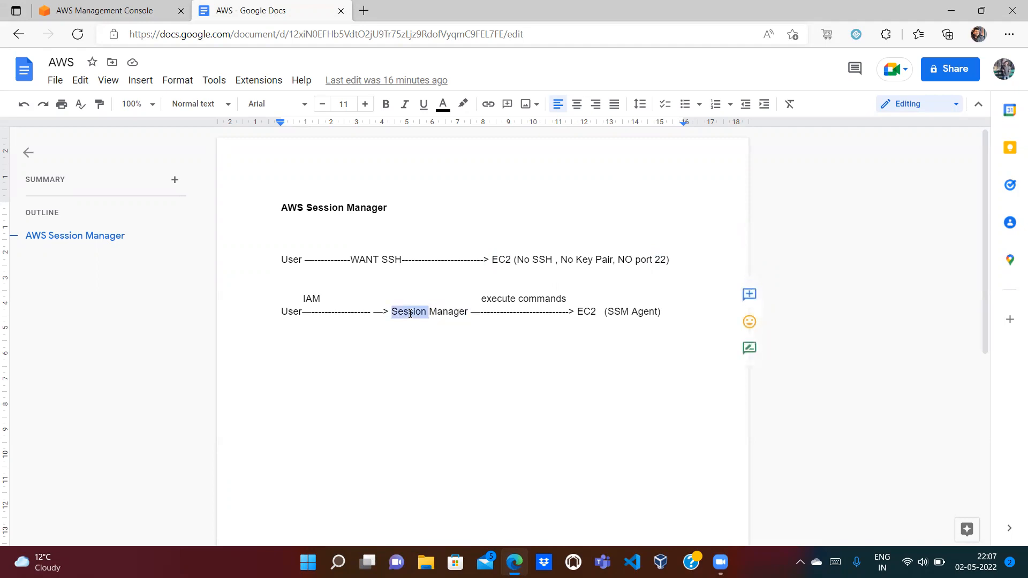
left_click(337, 324)
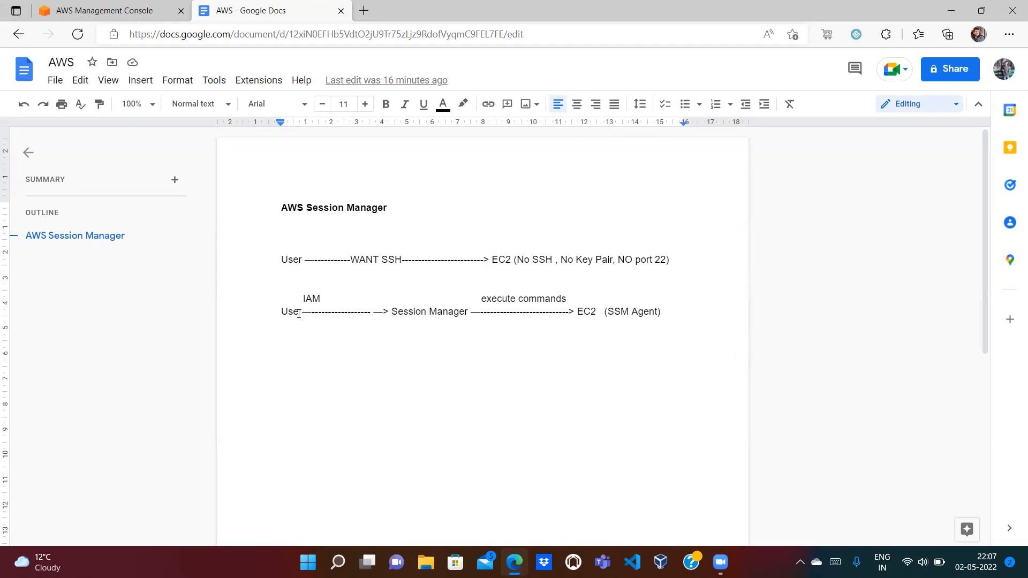
double_click(586, 311)
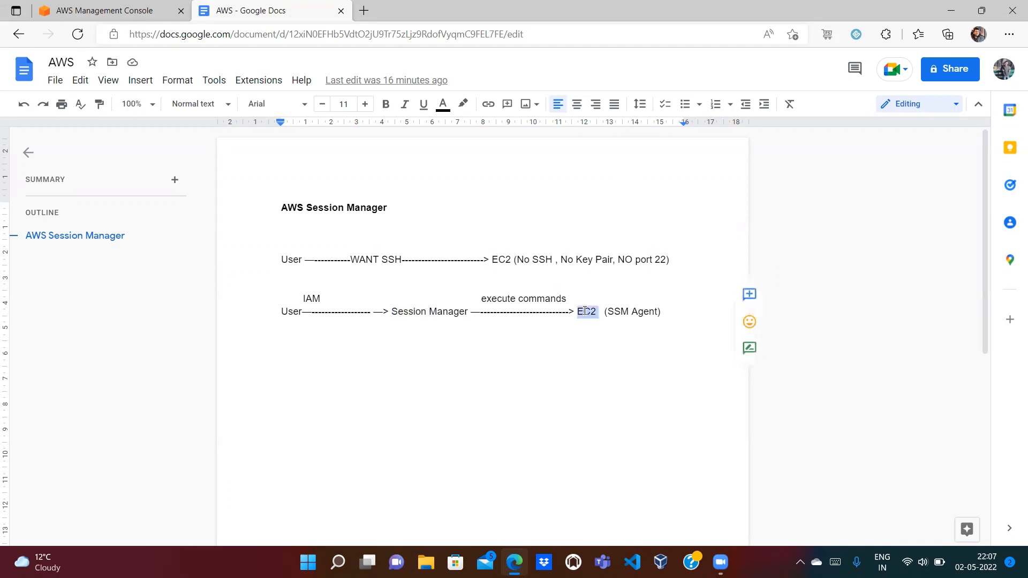
left_click(494, 323)
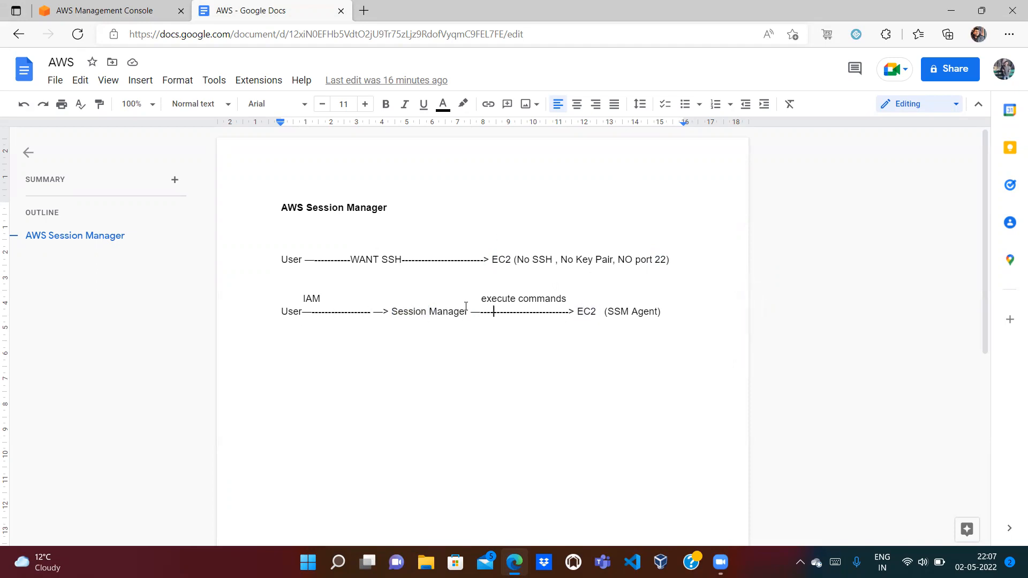
double_click(587, 311)
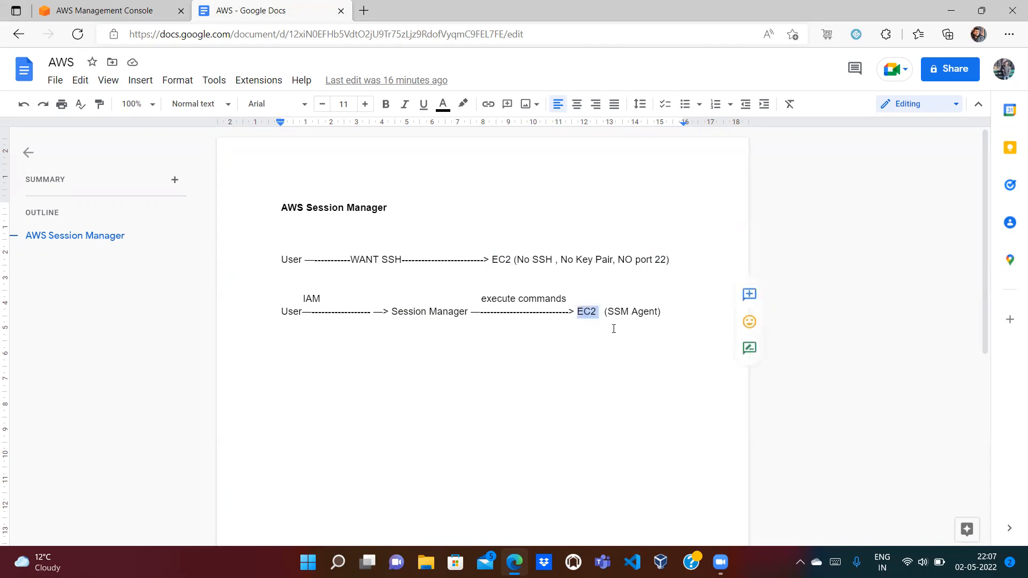
double_click(587, 311)
double_click(502, 260)
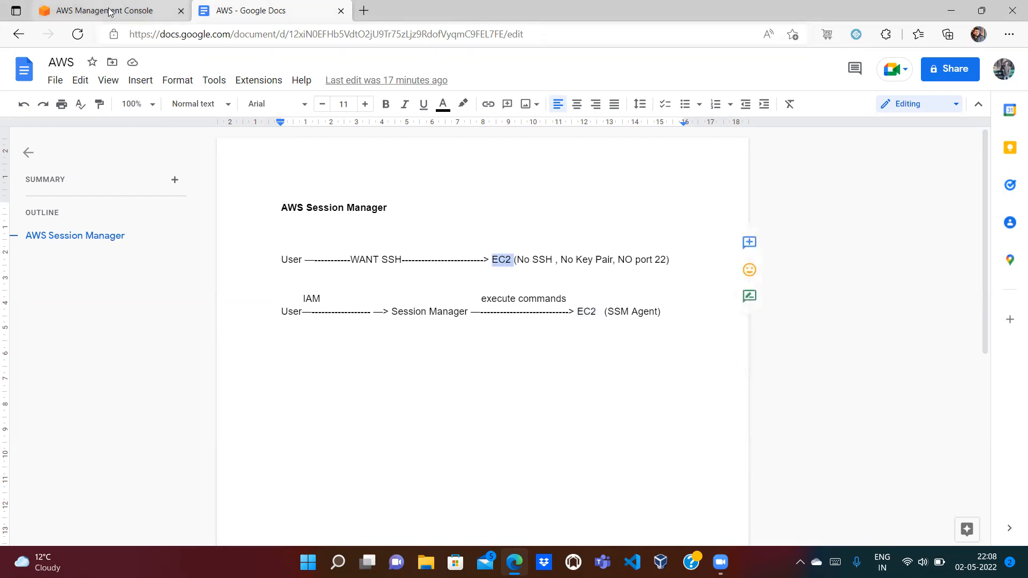
Step: Open EC2 from the console home, dismiss the welcome message, and start launching an instance
left_click(112, 10)
left_click(155, 194)
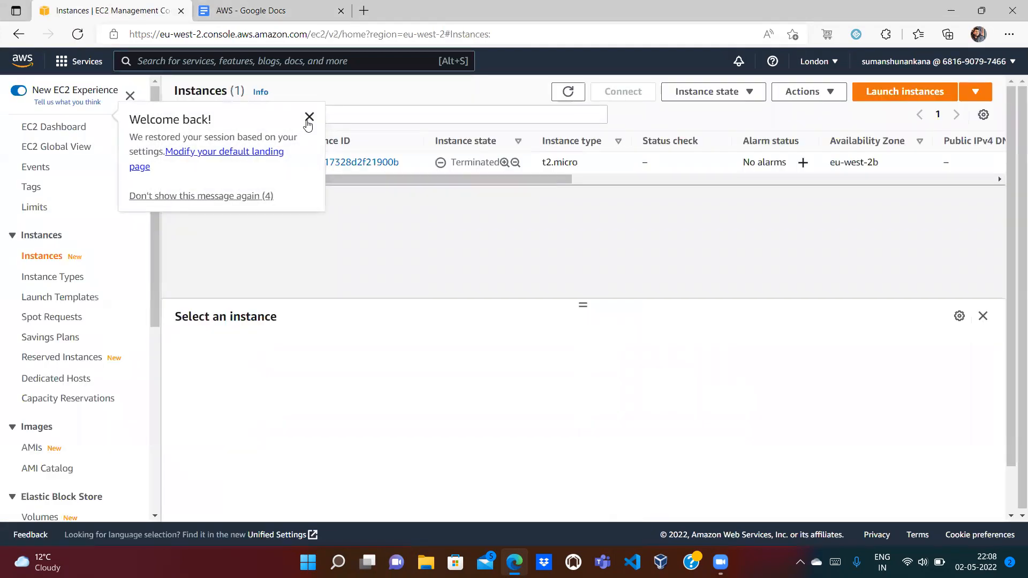
left_click(309, 117)
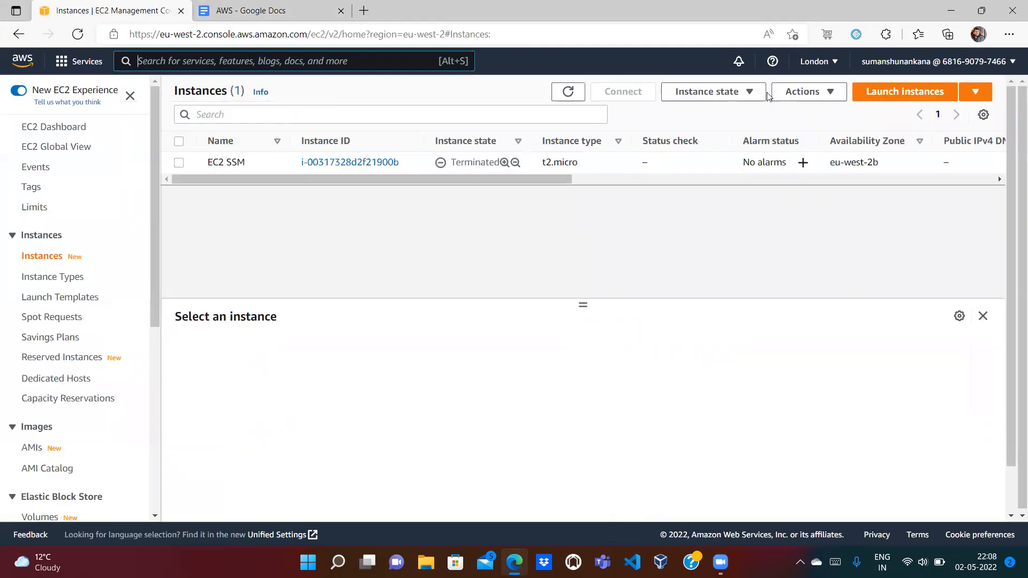
left_click(903, 98)
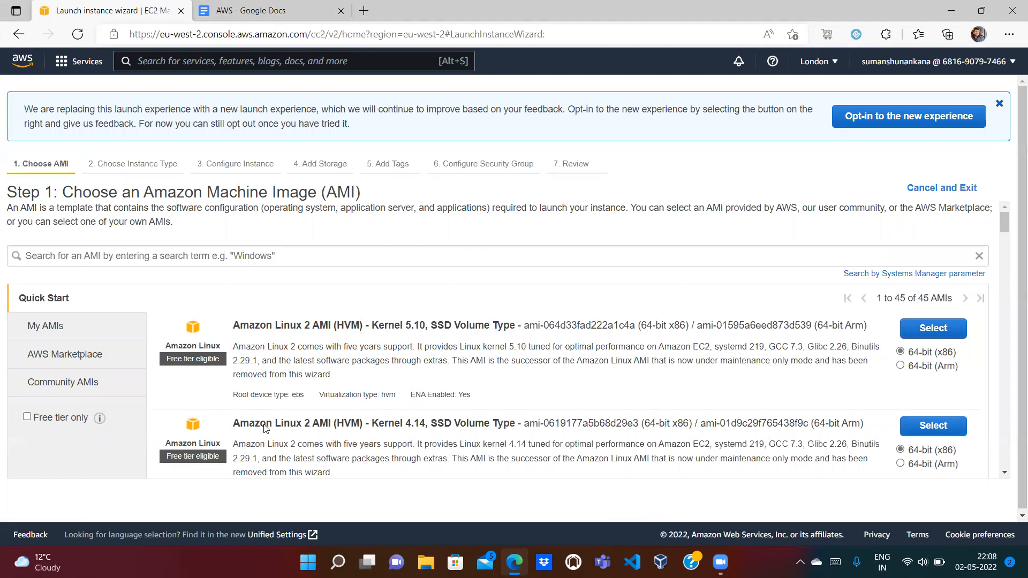
Step: Highlight EC2 and the whole first diagram line in the Session Manager notes
left_click(244, 10)
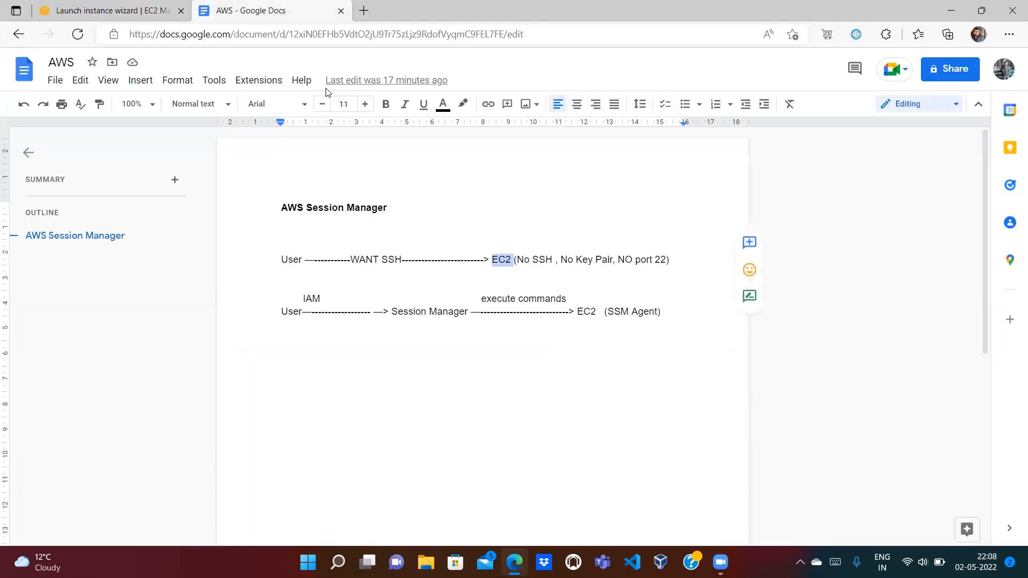
left_click(461, 315)
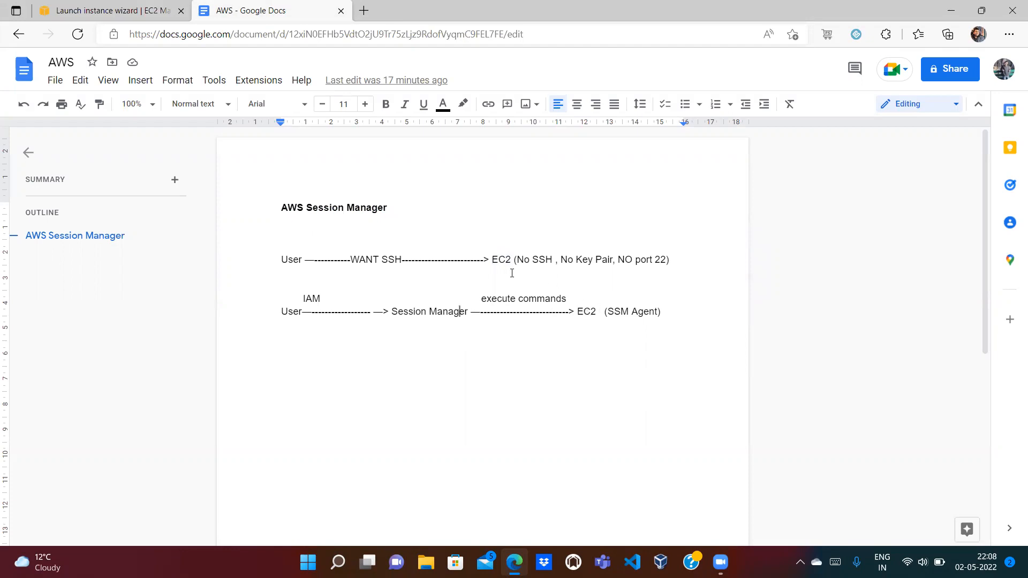
double_click(497, 260)
left_click_drag(519, 271, 497, 254)
left_click(496, 252)
double_click(496, 253)
double_click(501, 262)
Step: Highlight Session Manager, EC2 and SSM Agent on the second diagram line
left_click(410, 313)
double_click(411, 313)
left_click(458, 312)
double_click(458, 313)
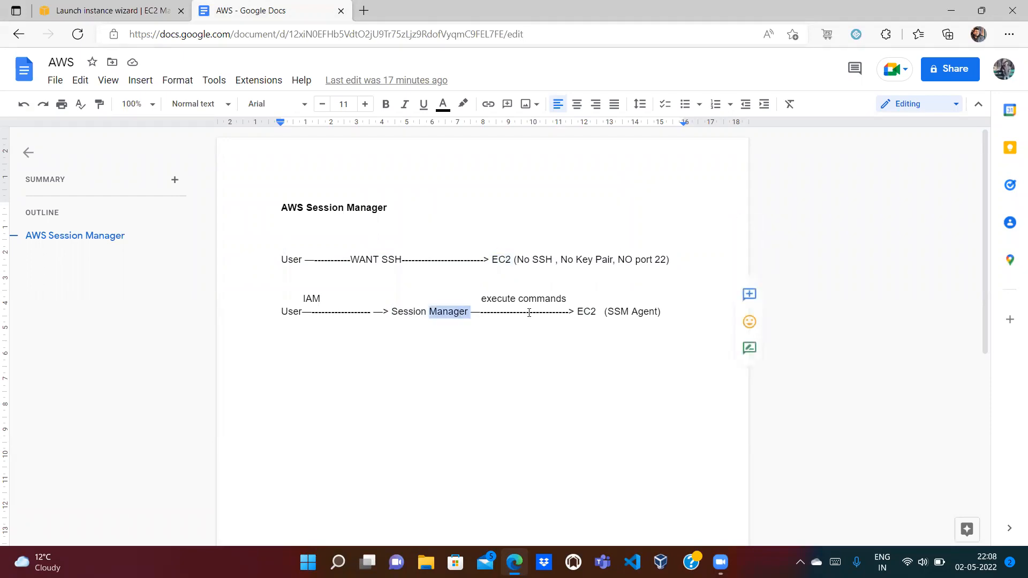
left_click(501, 266)
double_click(502, 266)
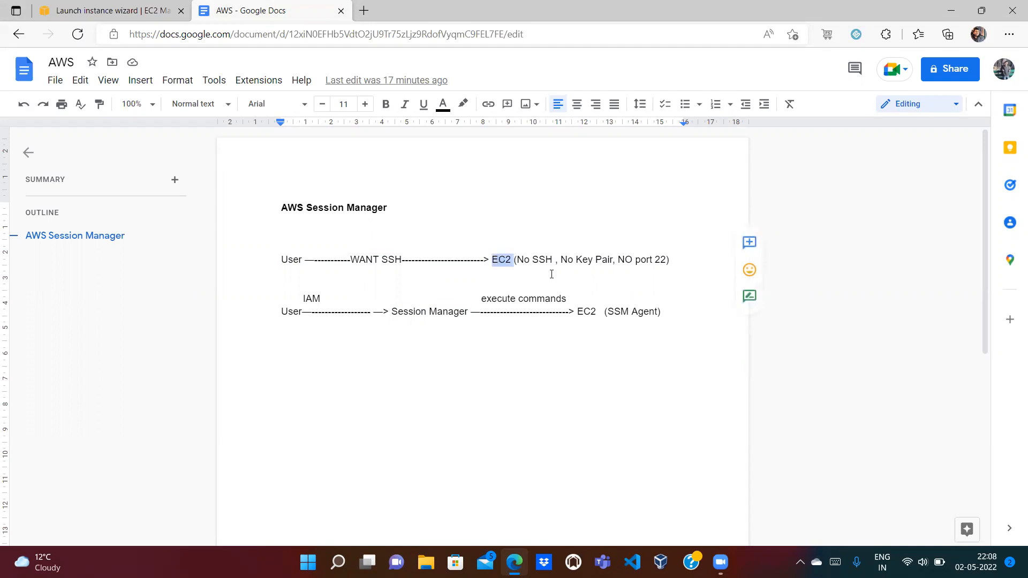
double_click(621, 313)
double_click(644, 312)
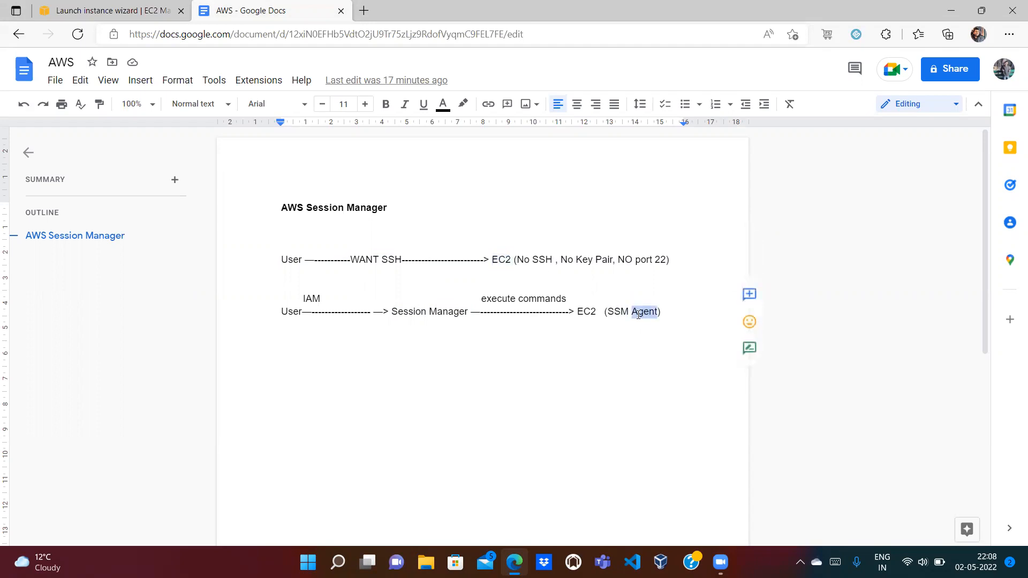
double_click(610, 312)
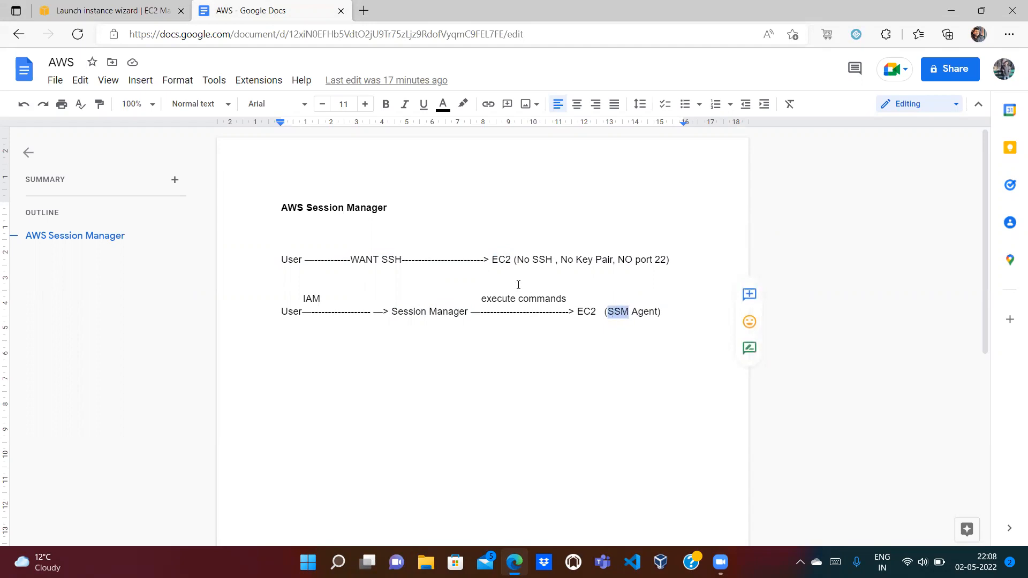
left_click(656, 322)
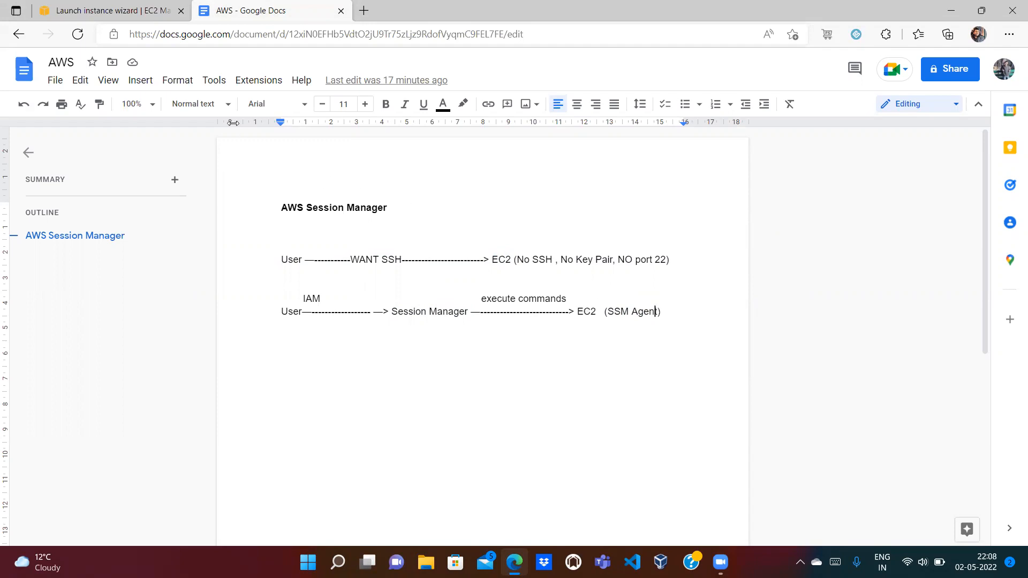
double_click(585, 311)
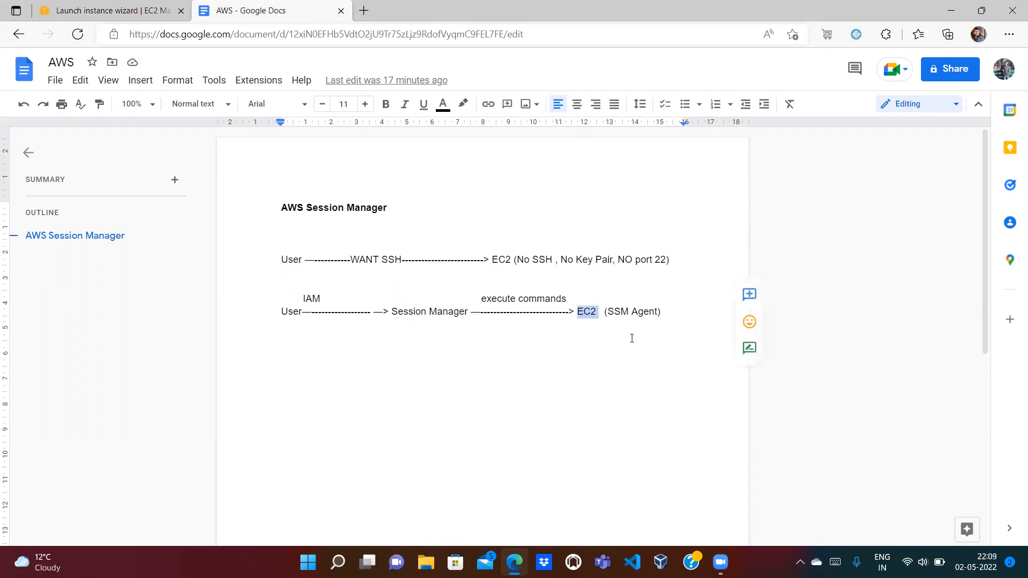
double_click(619, 311)
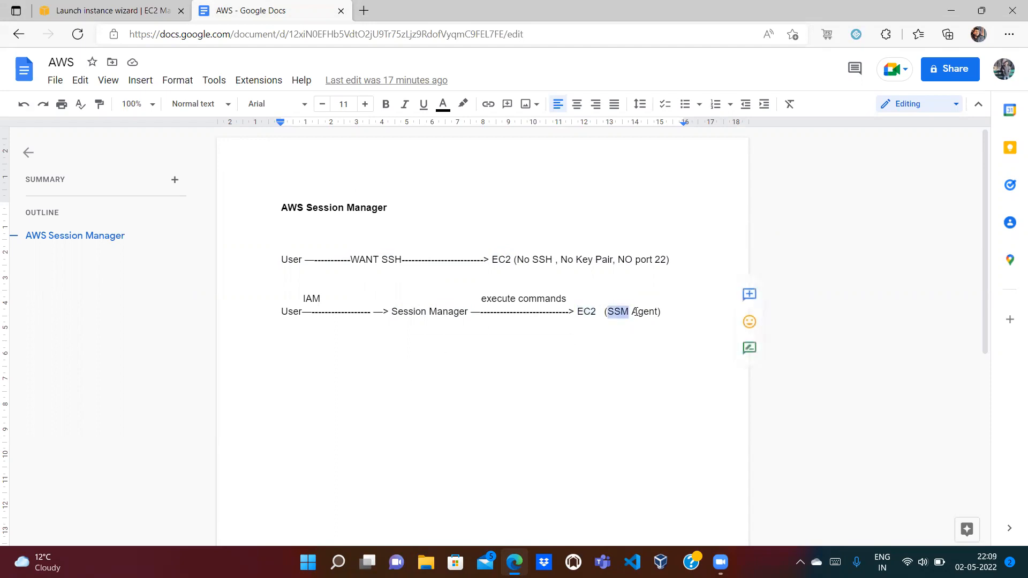
left_click(570, 311)
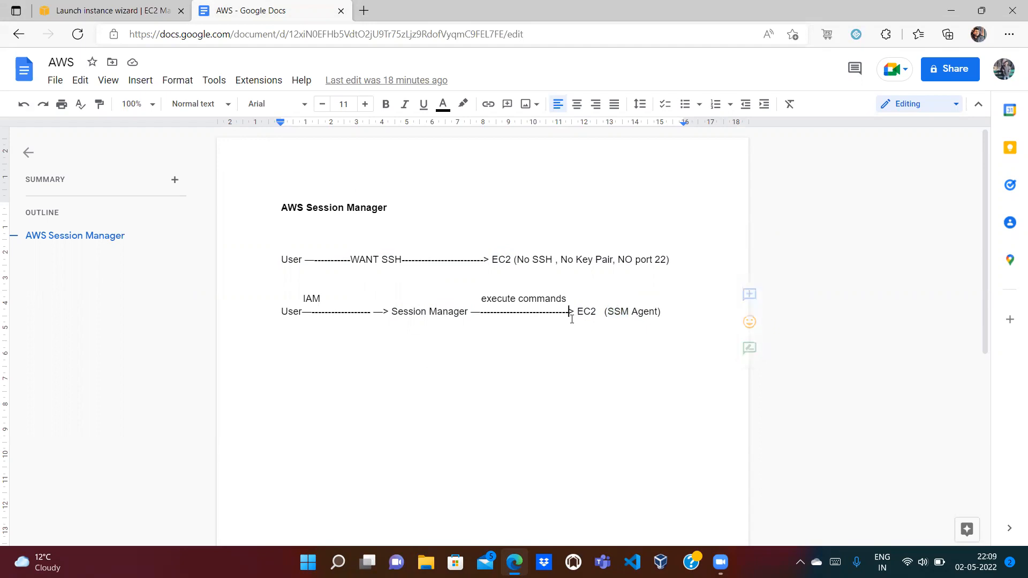
Step: Select the Amazon Linux 2 AMI, keep t2.micro, and continue to Configure Instance Details
left_click(126, 18)
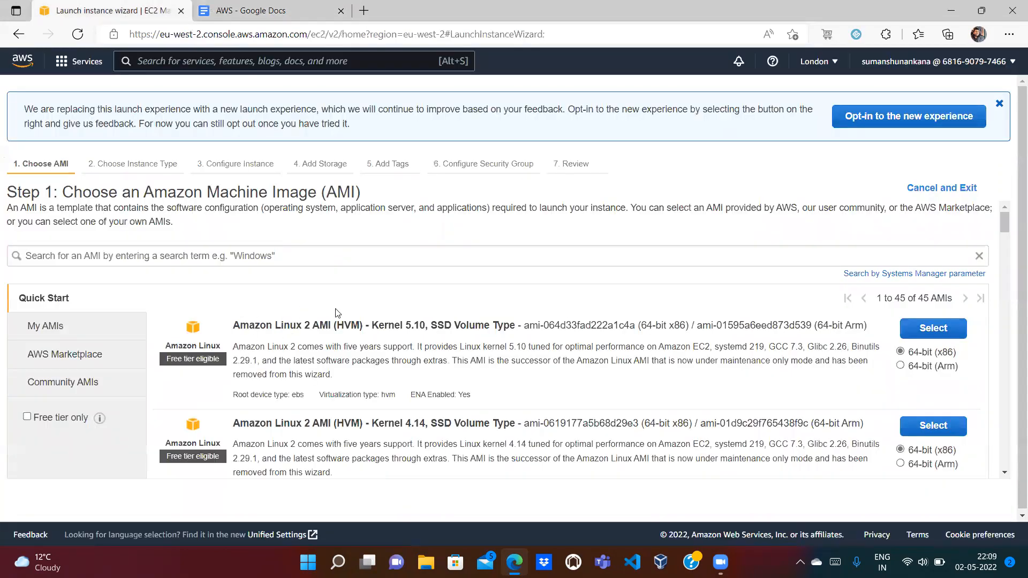
left_click(268, 6)
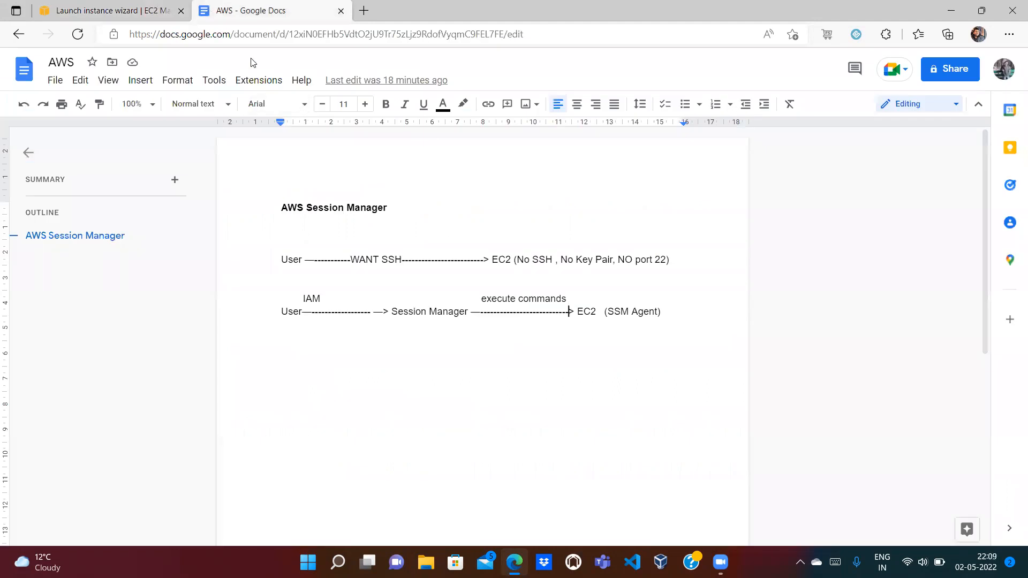
left_click(102, 11)
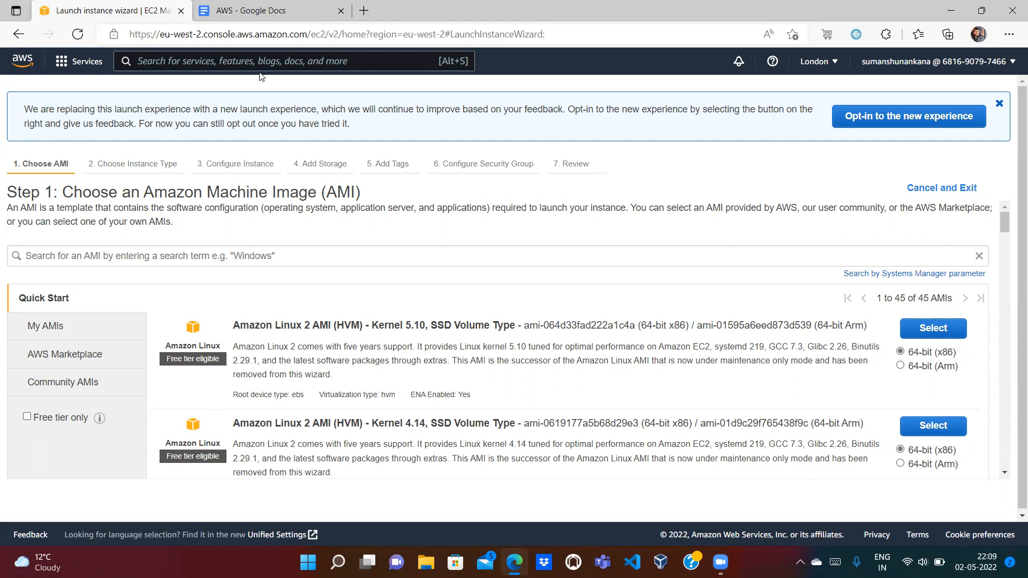
left_click(261, 7)
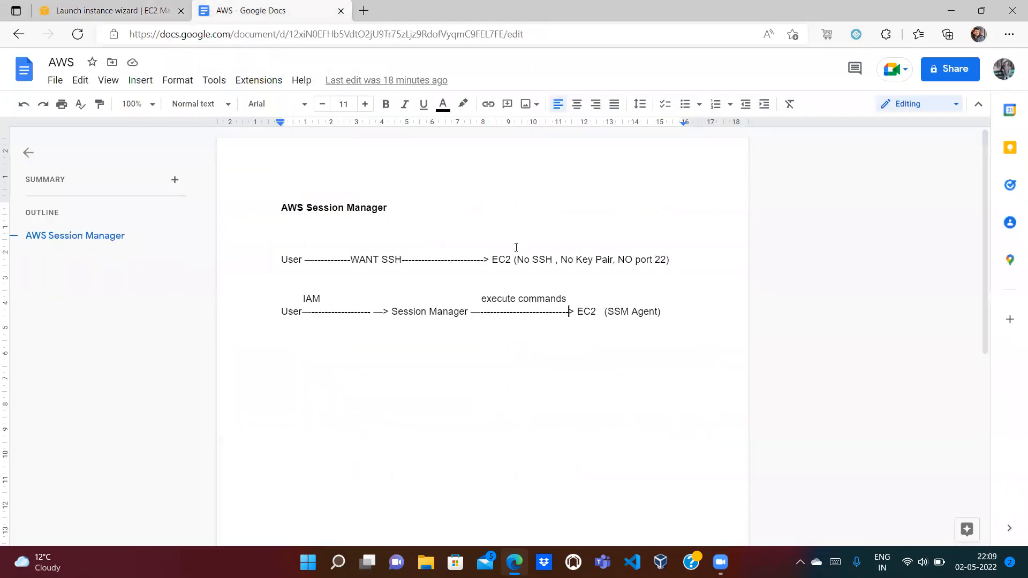
left_click(123, 11)
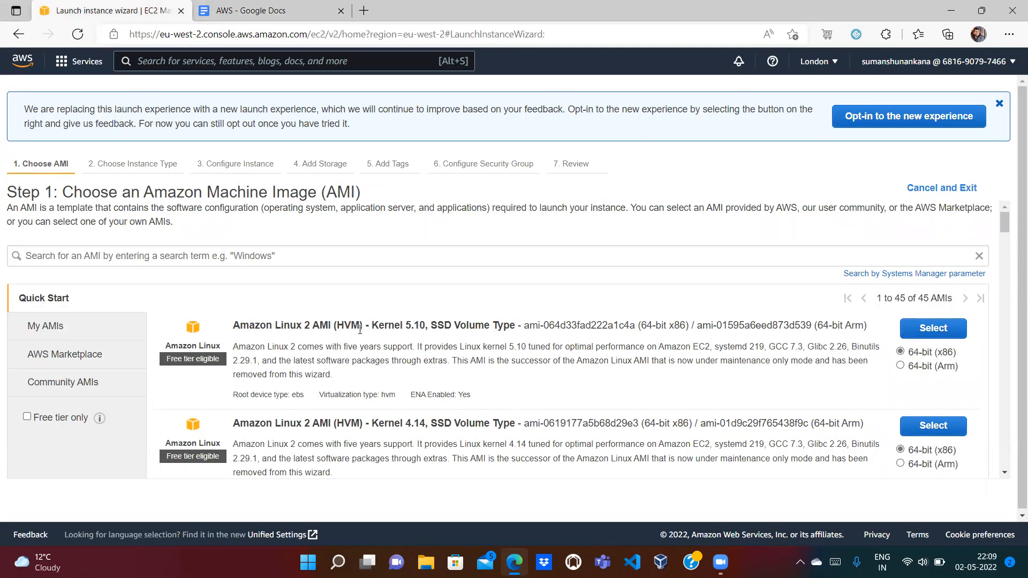
left_click(282, 10)
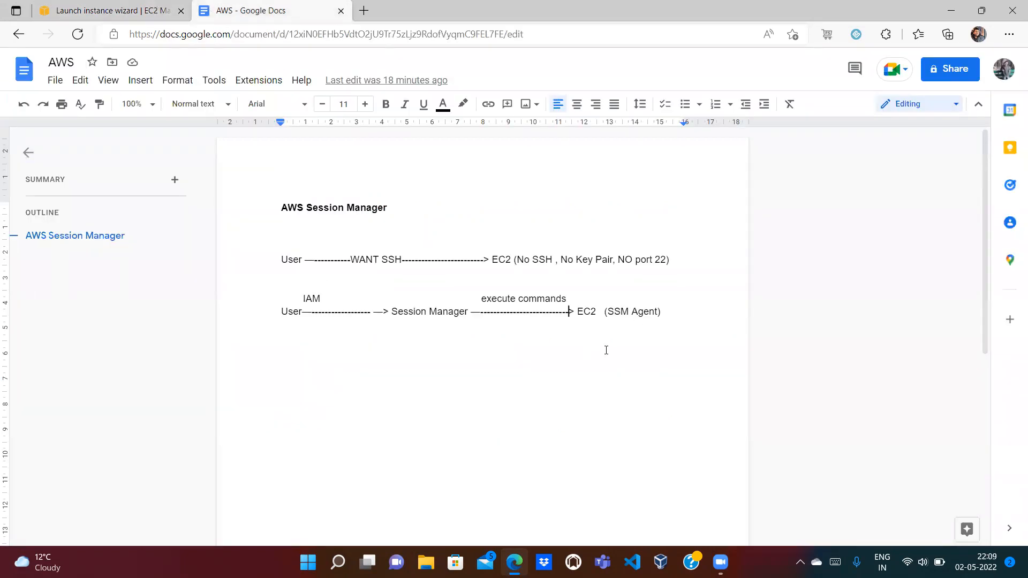
left_click(107, 10)
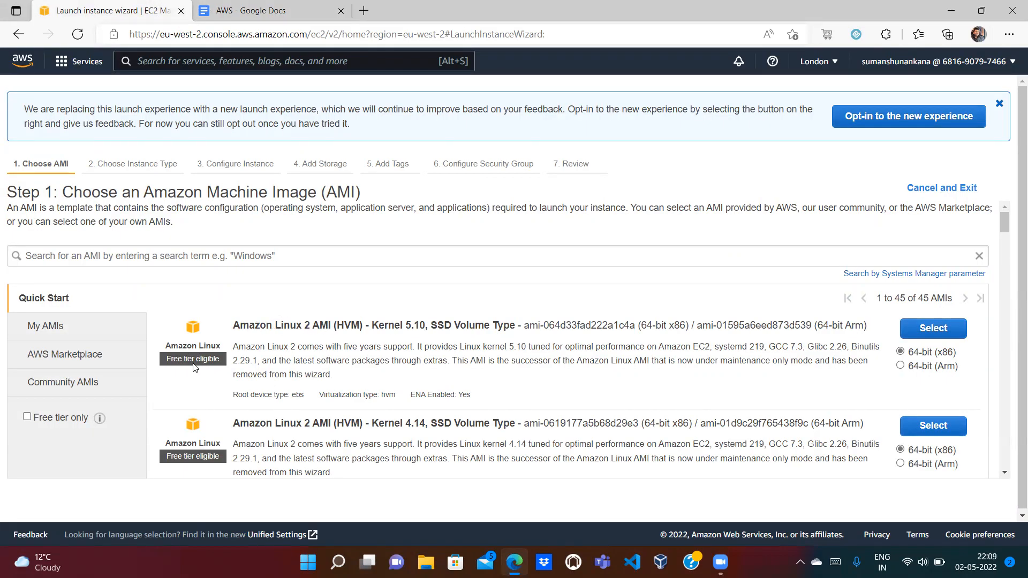
left_click(926, 331)
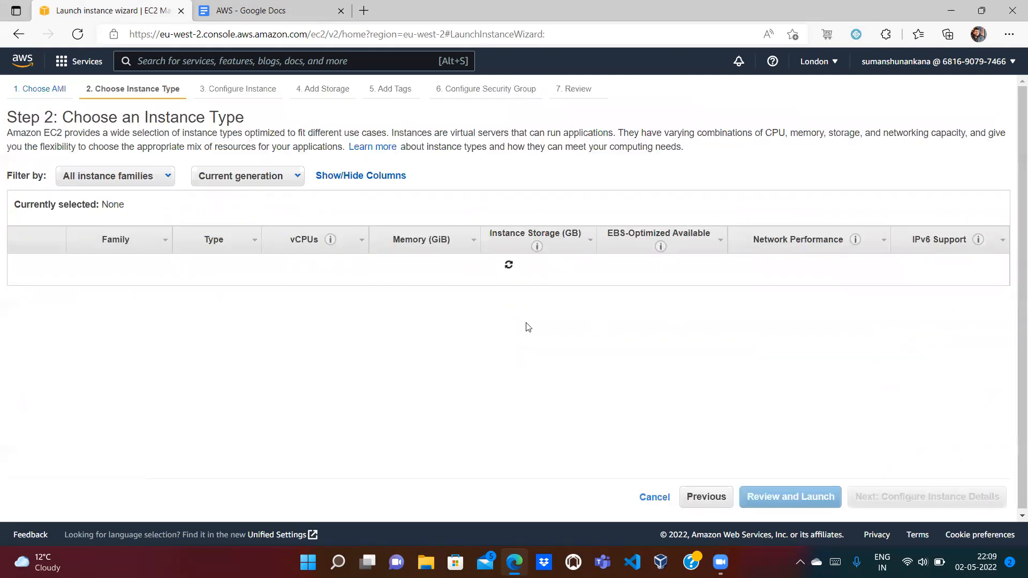
mouse_move(233, 304)
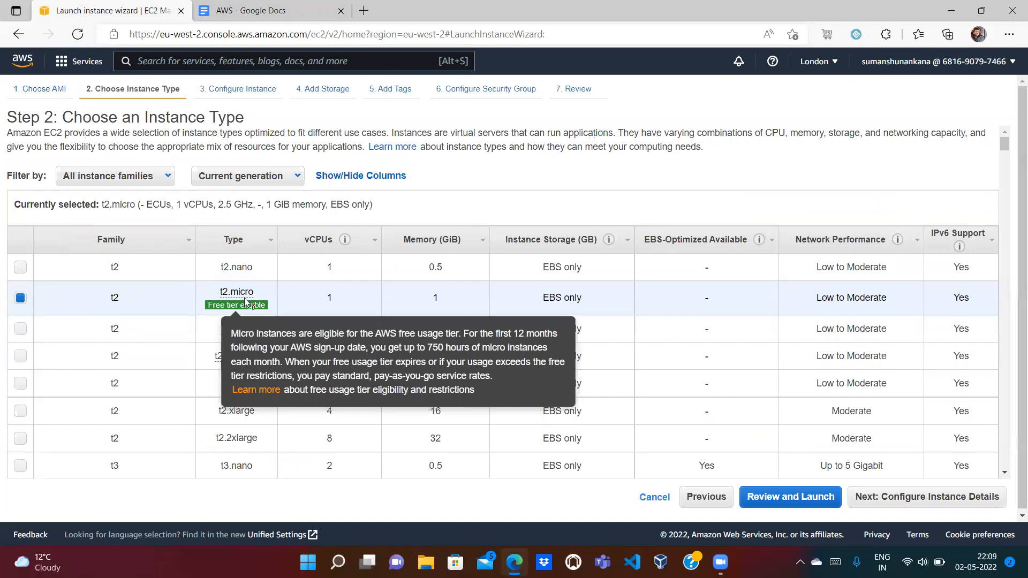
left_click(928, 496)
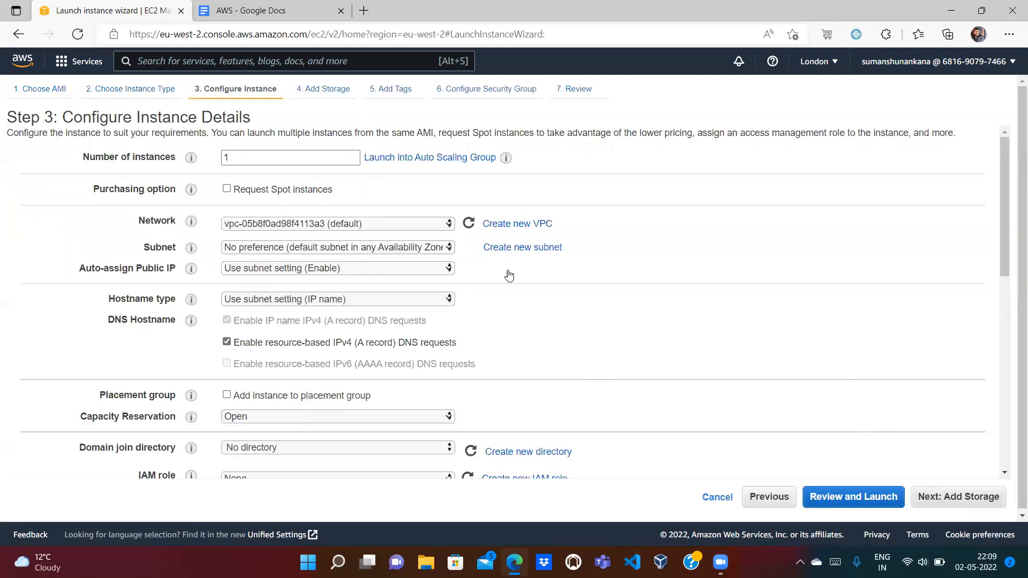
left_click(270, 10)
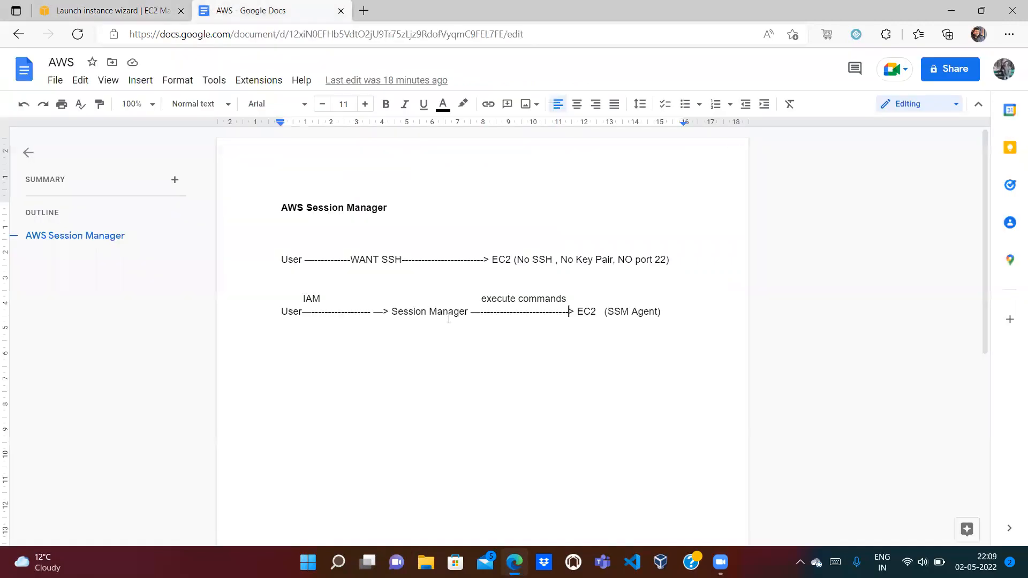
double_click(289, 313)
double_click(586, 313)
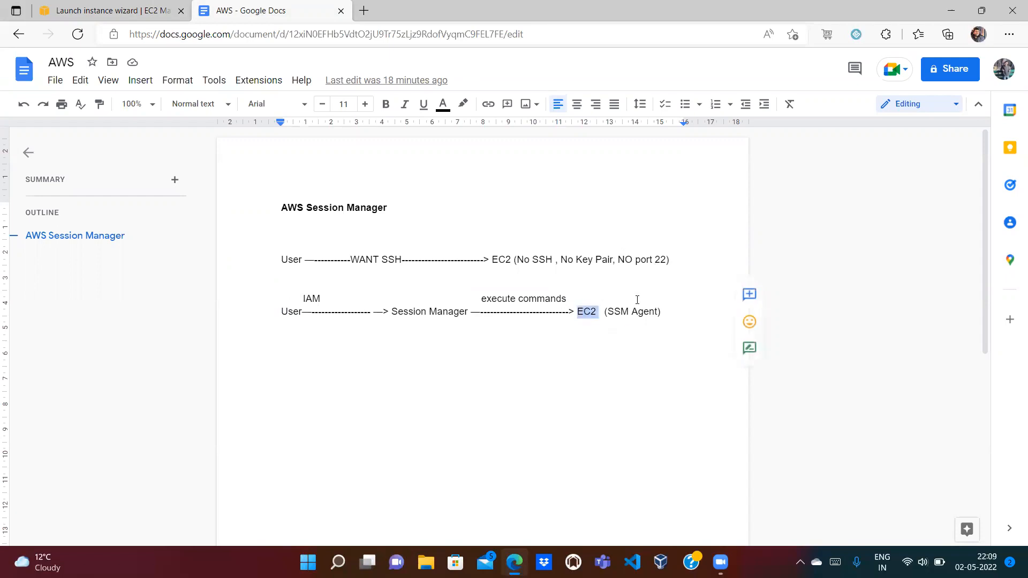
left_click(549, 354)
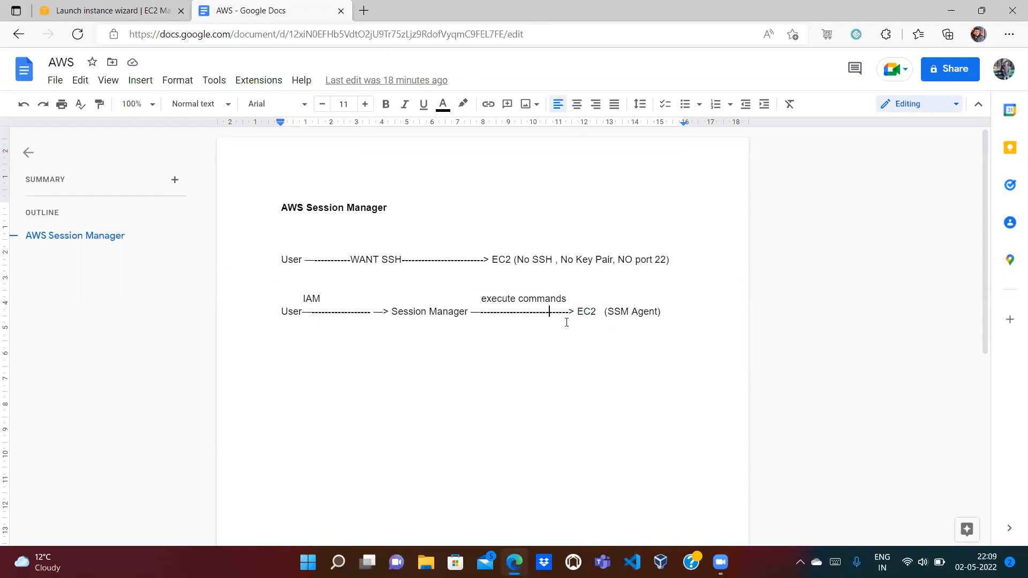
triple_click(407, 307)
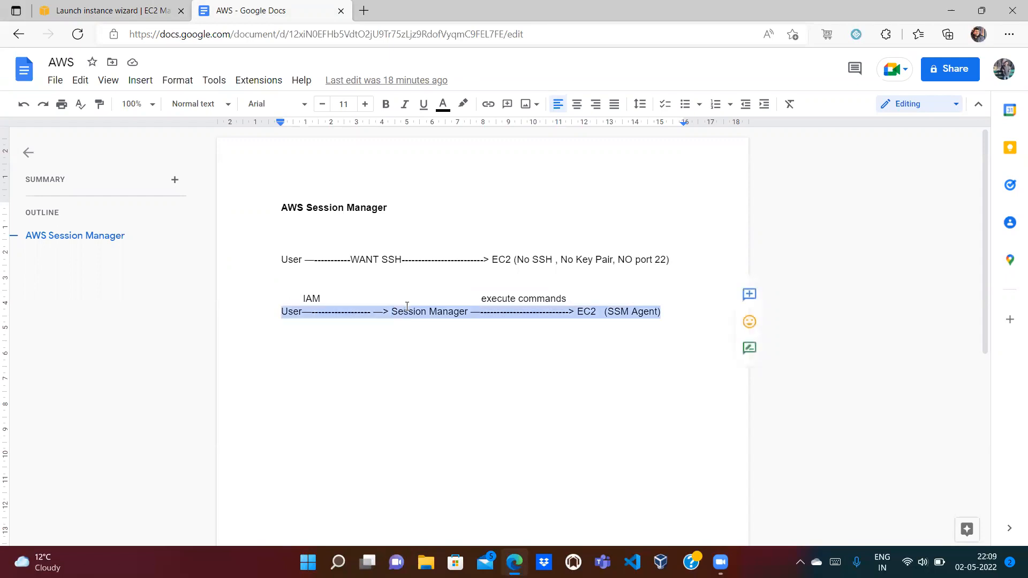
left_click(423, 354)
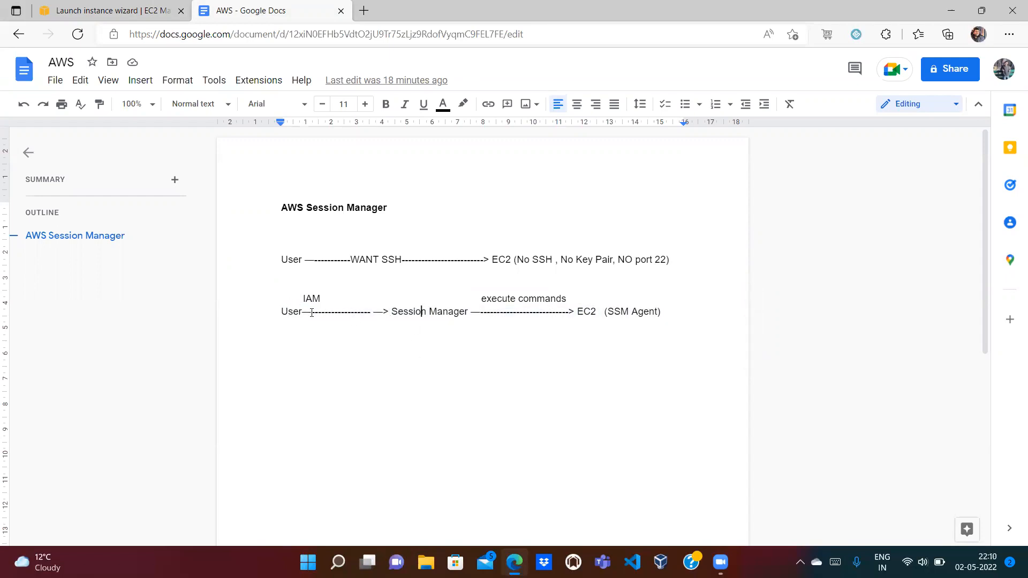
left_click_drag(389, 311, 449, 312)
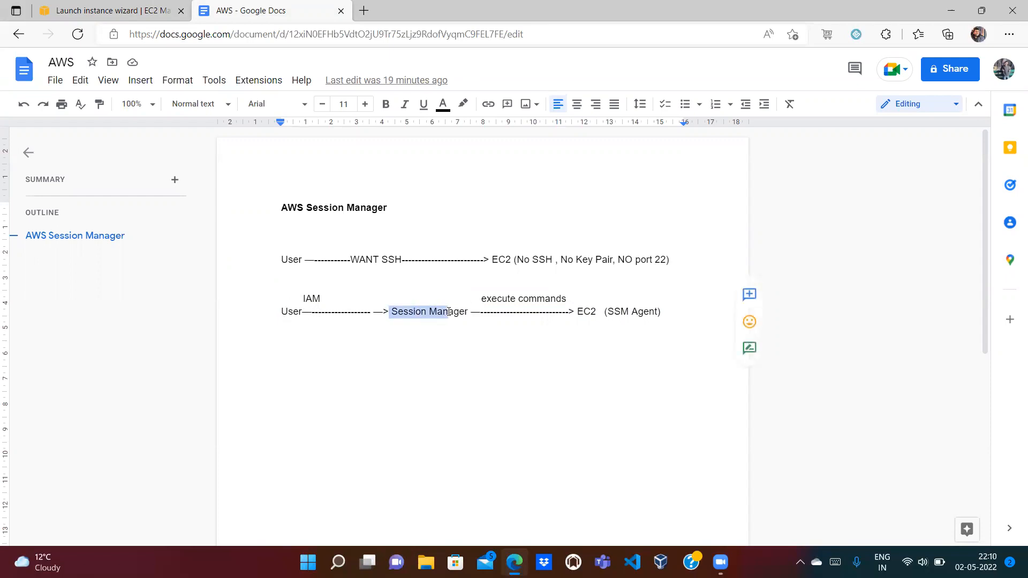
left_click(399, 344)
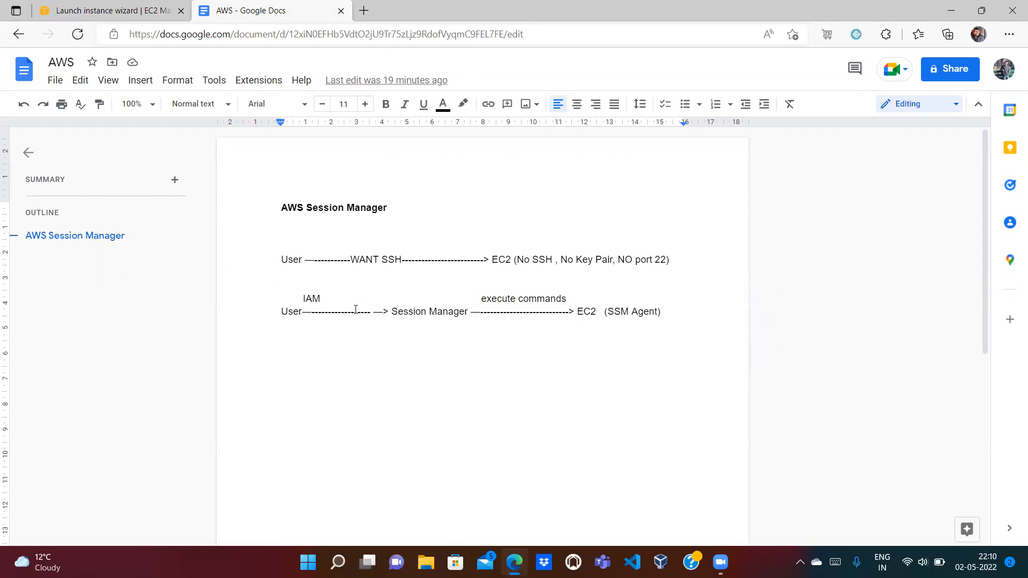
double_click(308, 300)
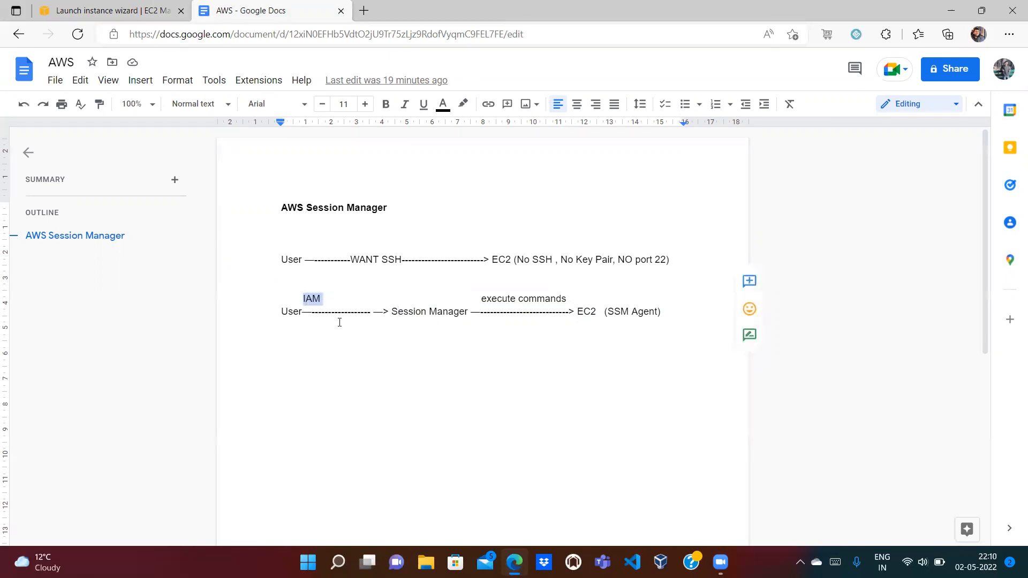
double_click(282, 305)
double_click(293, 316)
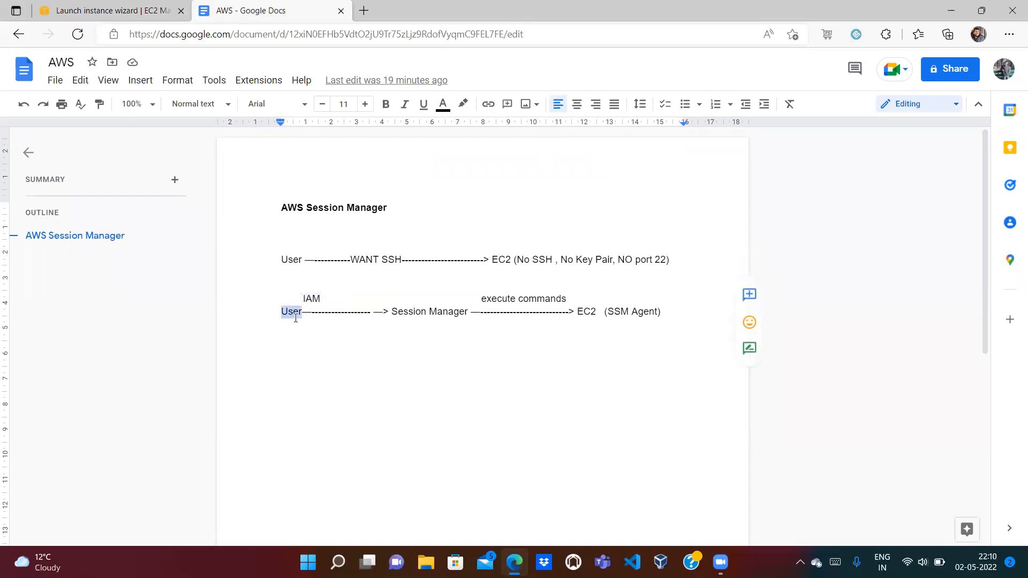
left_click(137, 7)
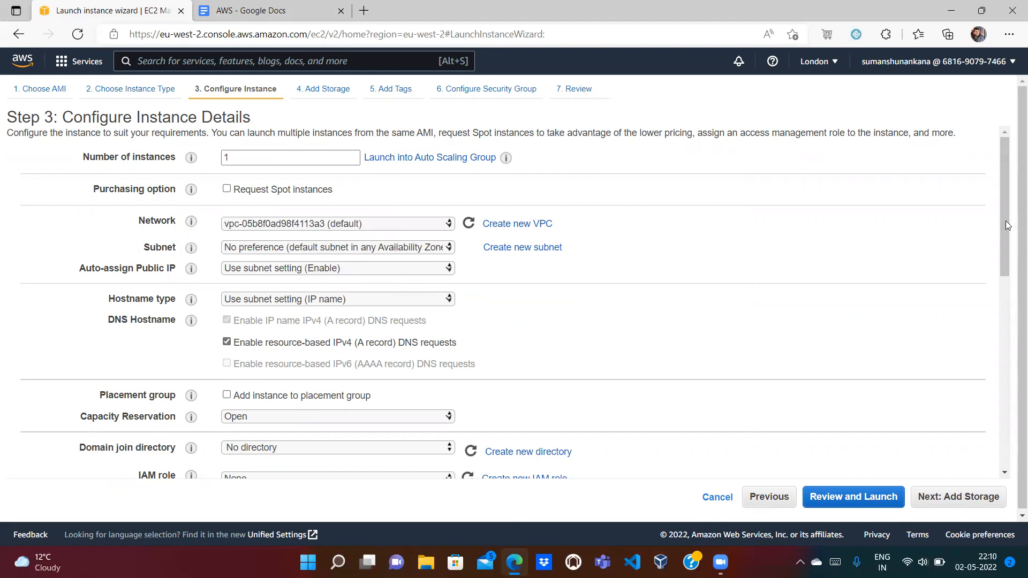
Step: Scroll to the IAM role setting and follow Create new IAM role into a new tab
left_click_drag(1002, 220, 1006, 269)
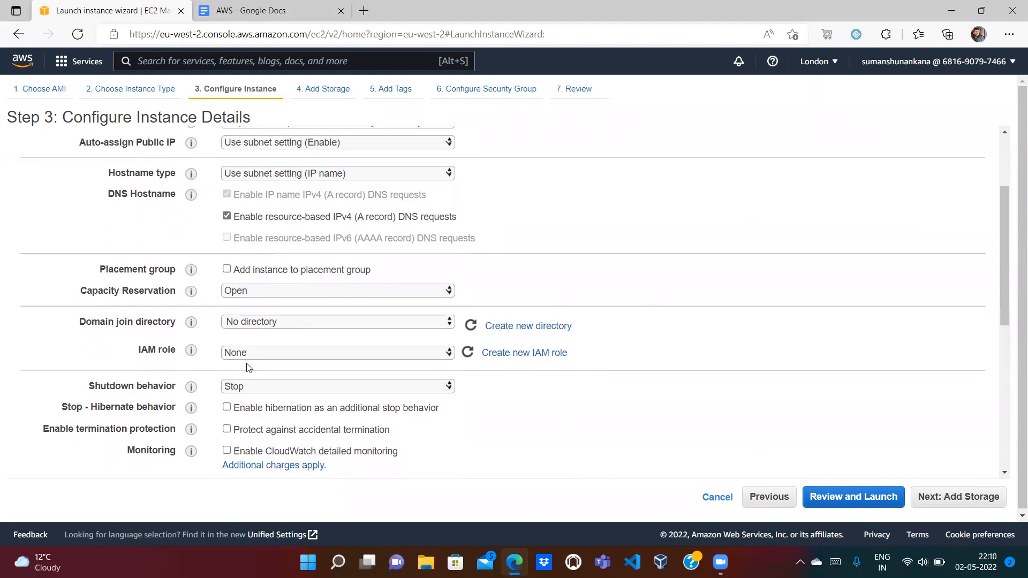
left_click(540, 353)
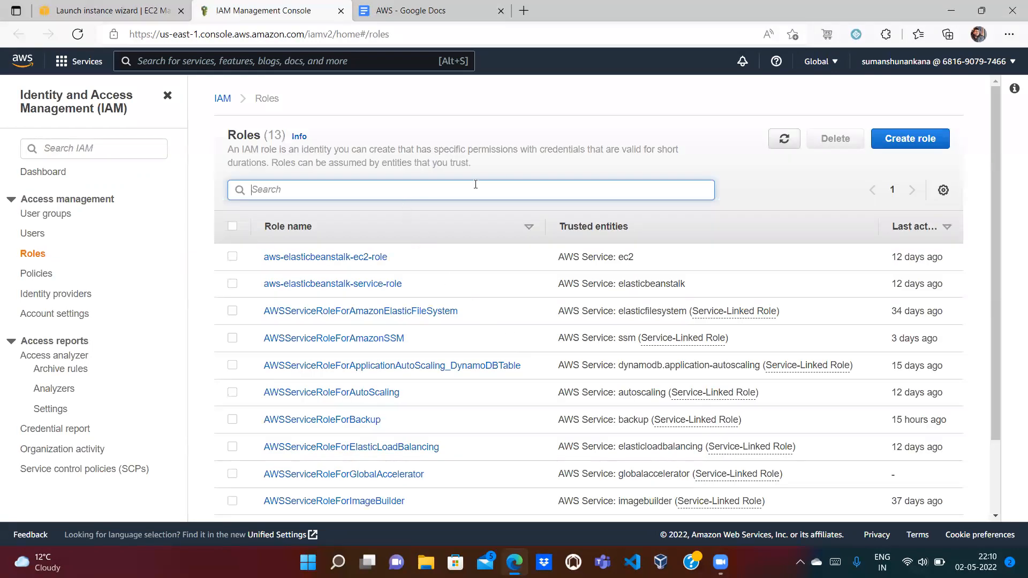
Step: Start a new IAM role with EC2 as its trusted use case
left_click(906, 140)
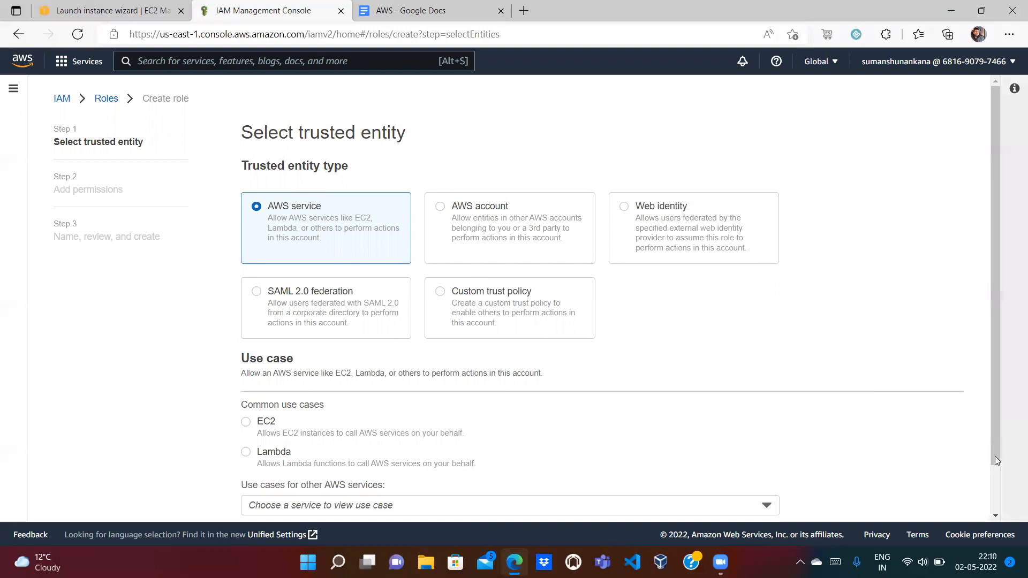
left_click(994, 492)
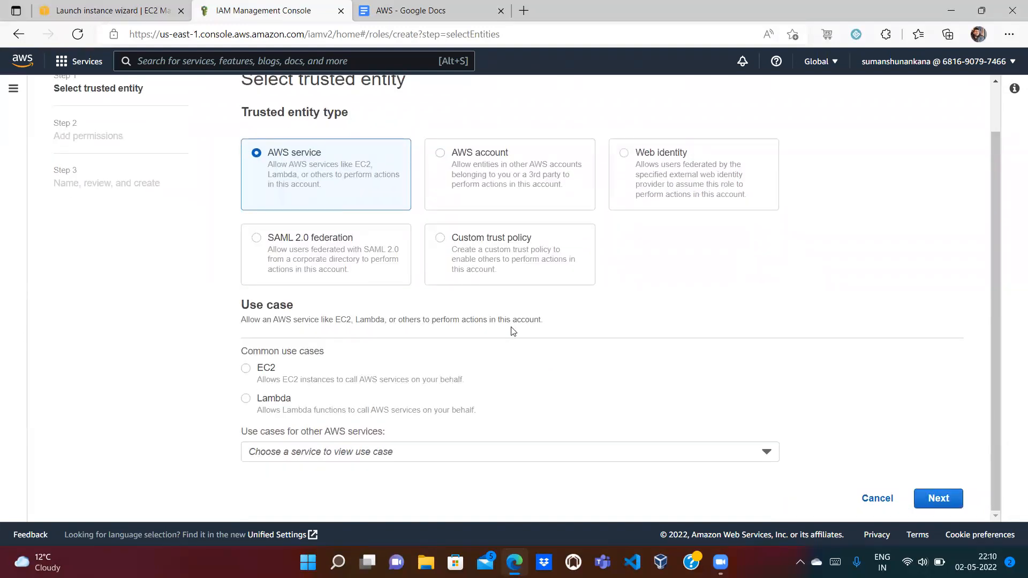
left_click(246, 368)
left_click(936, 499)
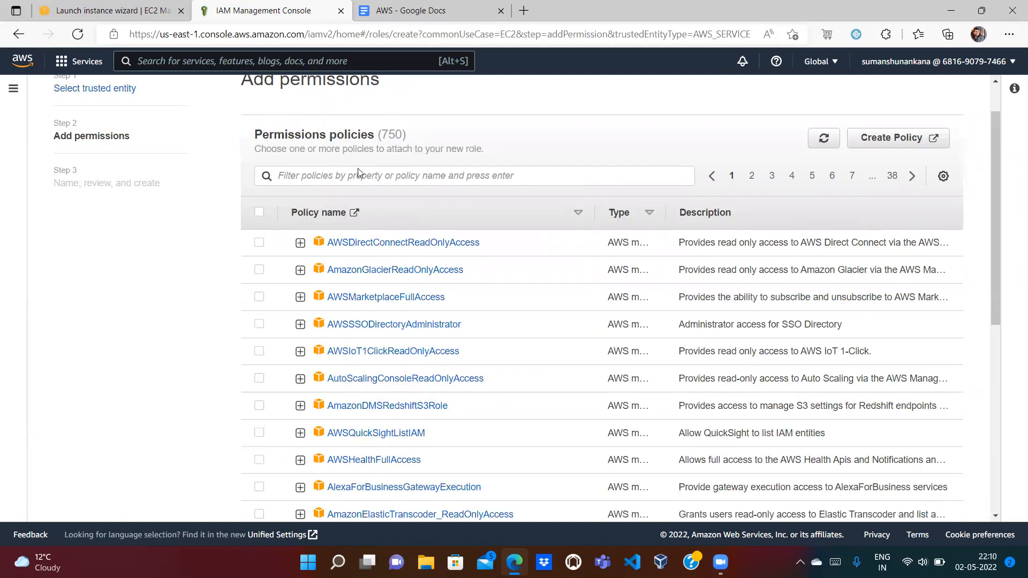
Step: Search 'SSM', attach AmazonSSMManagedInstanceCore, and advance to the name and review step
left_click(354, 183)
type("SSM")
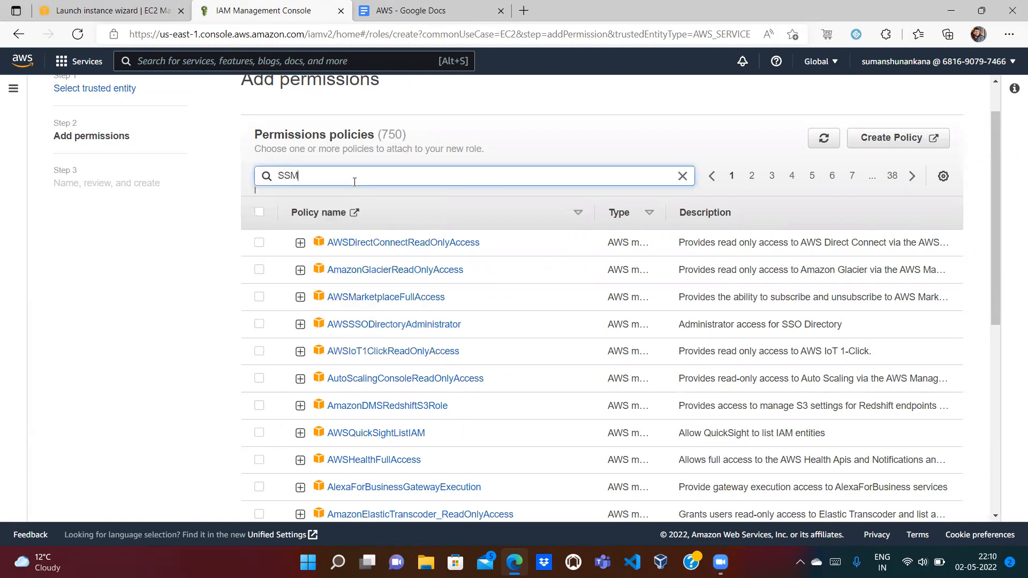
key("Return")
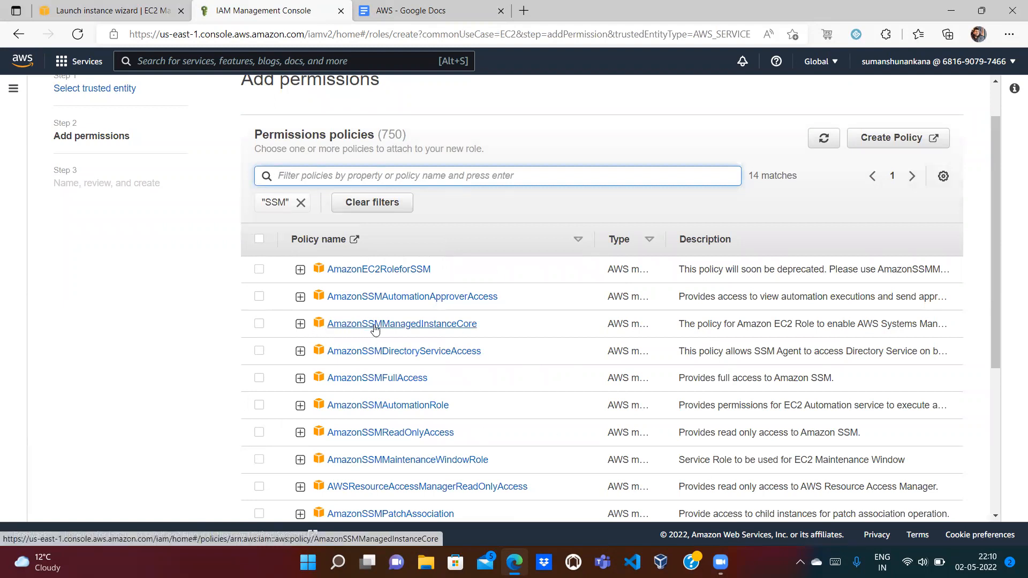
left_click(259, 324)
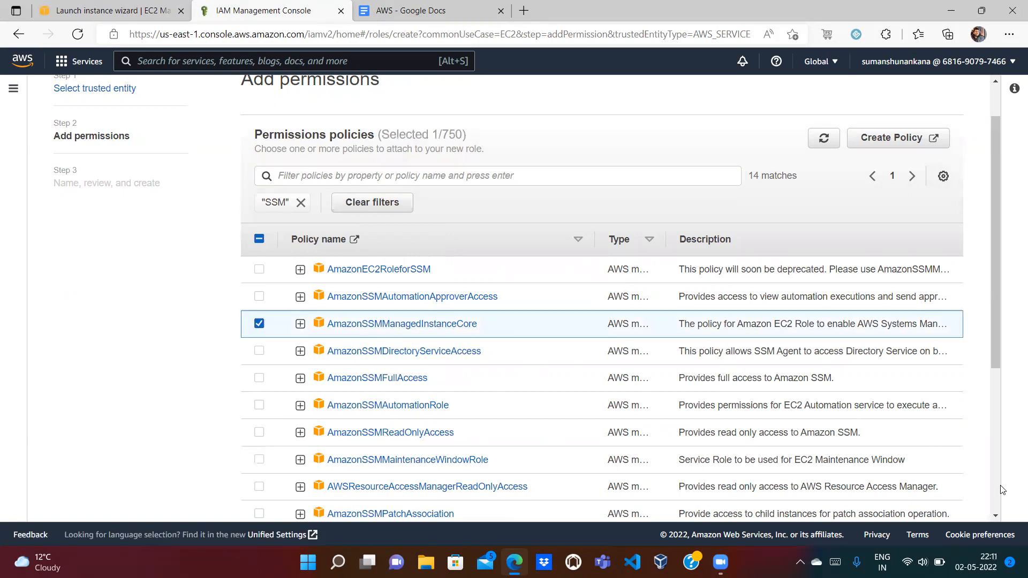
scroll(1002, 490, "down", 3)
scroll(938, 506, "down", 2)
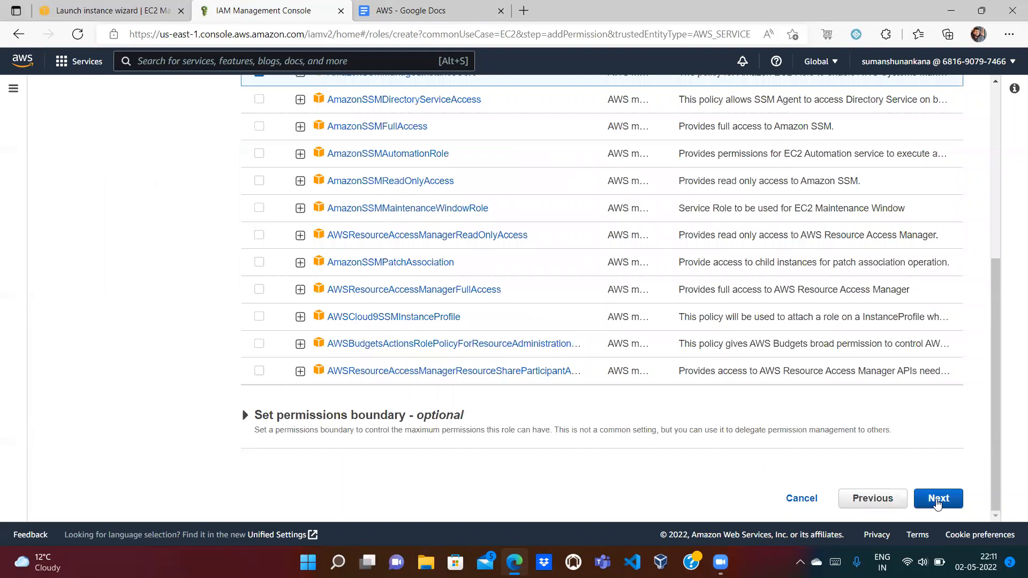
left_click(939, 499)
Step: Name the role ec2_ssm_role, create it, and return to the launch wizard tab
left_click(361, 200)
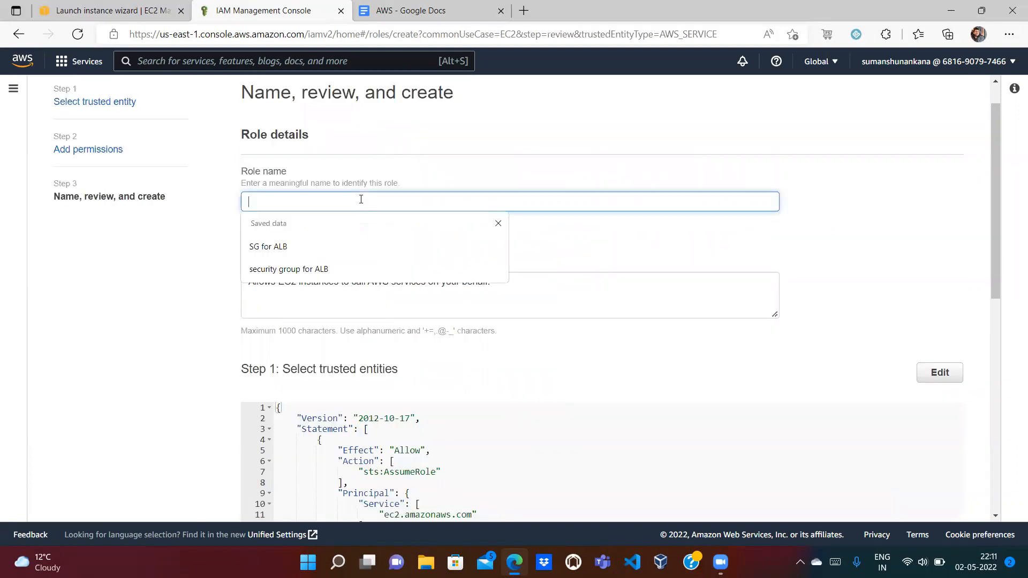
type("ec2_ssm_role")
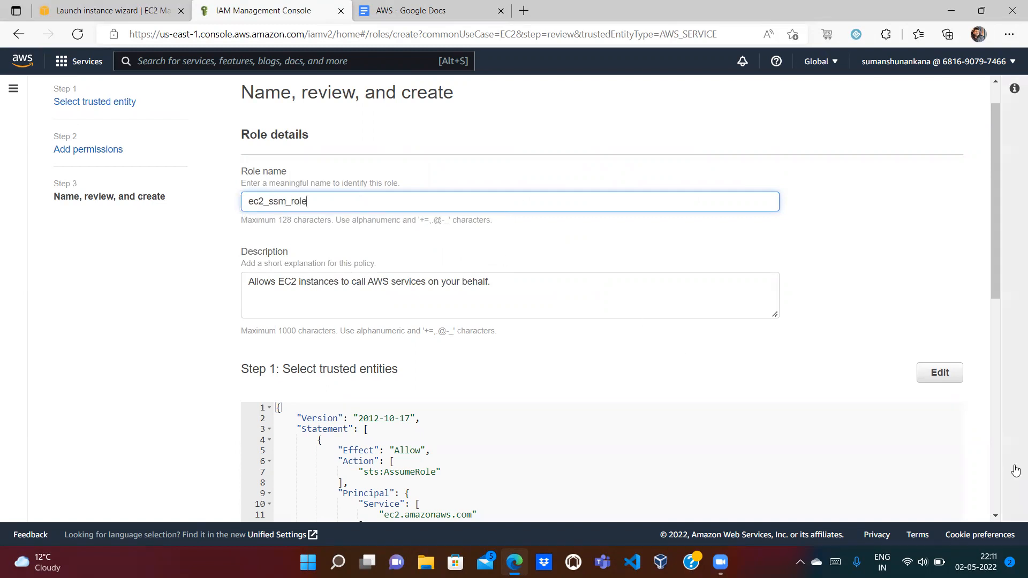
left_click(995, 475)
left_click(941, 497)
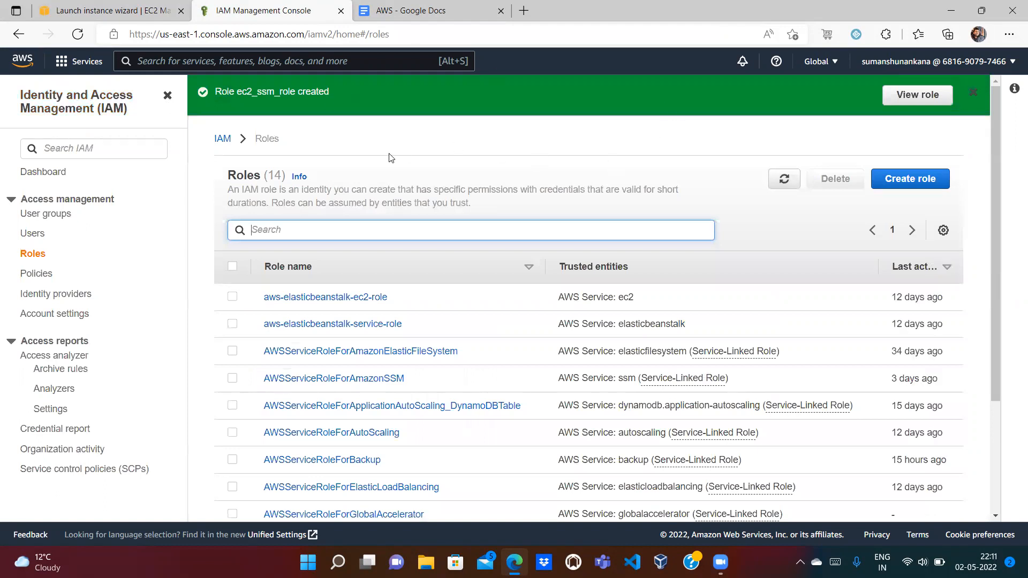
left_click(96, 13)
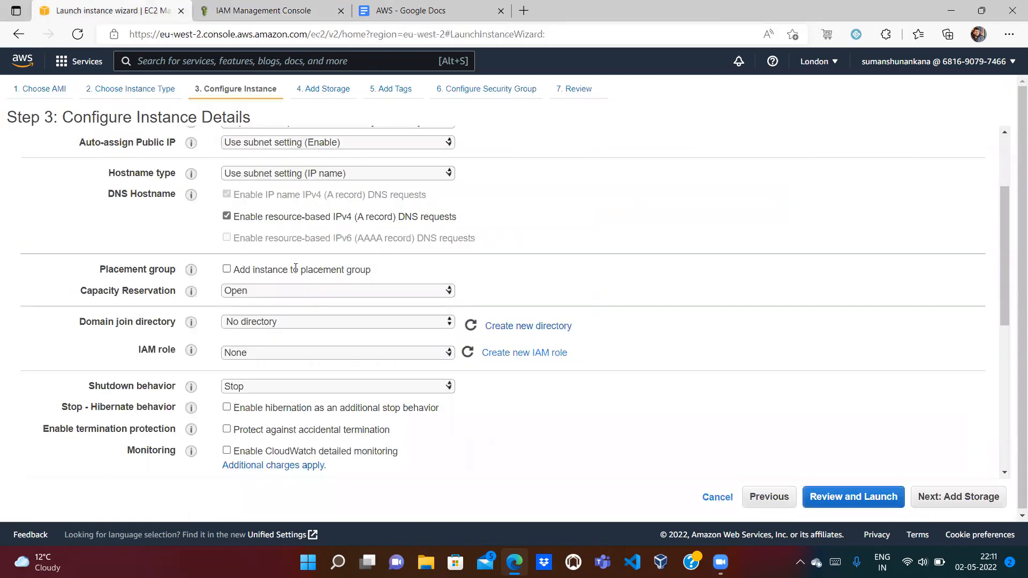
Step: Refresh the IAM role list, assign ec2_ssm_role to the instance, and proceed to storage
left_click(474, 328)
left_click(470, 352)
left_click(433, 355)
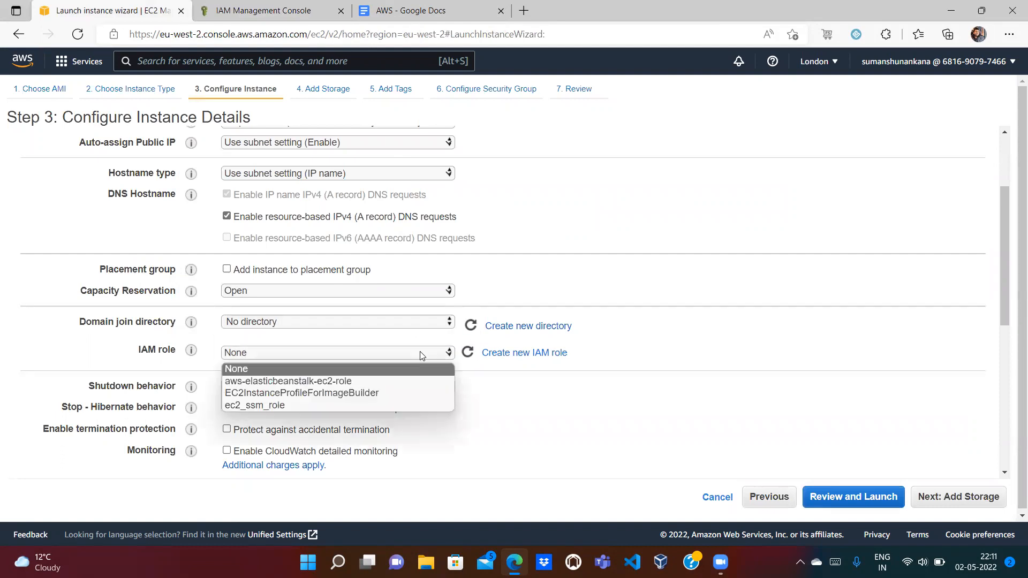
left_click(262, 406)
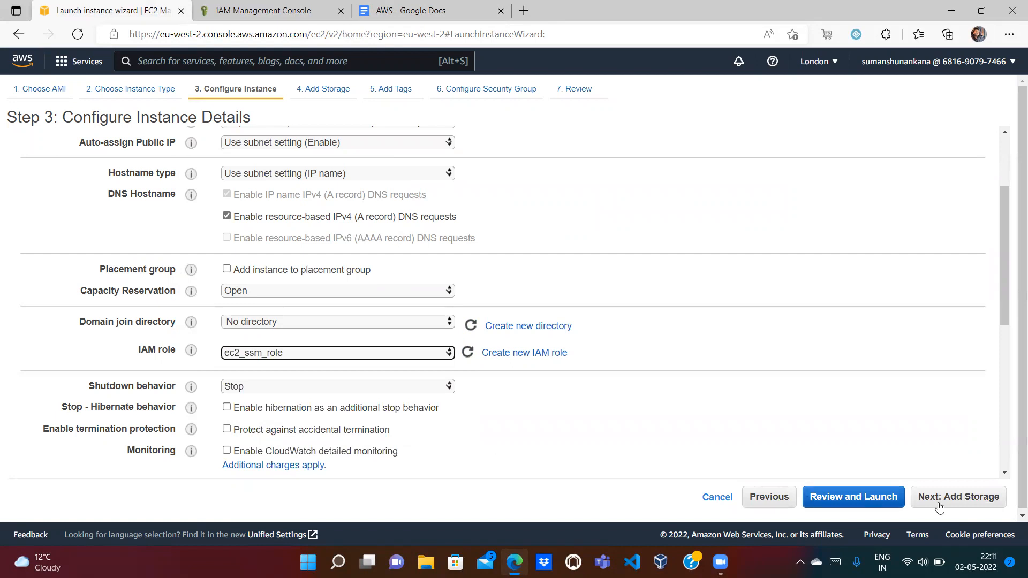
left_click(978, 500)
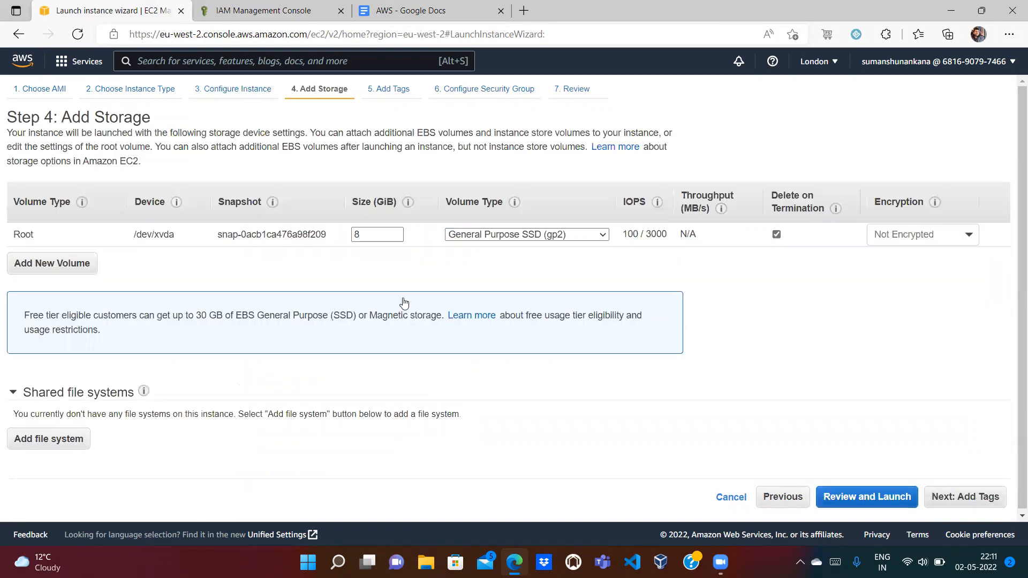
Step: Add tags Name = ec2_ssm_instance and Owner = the owner's e-mail address, then continue
left_click(967, 496)
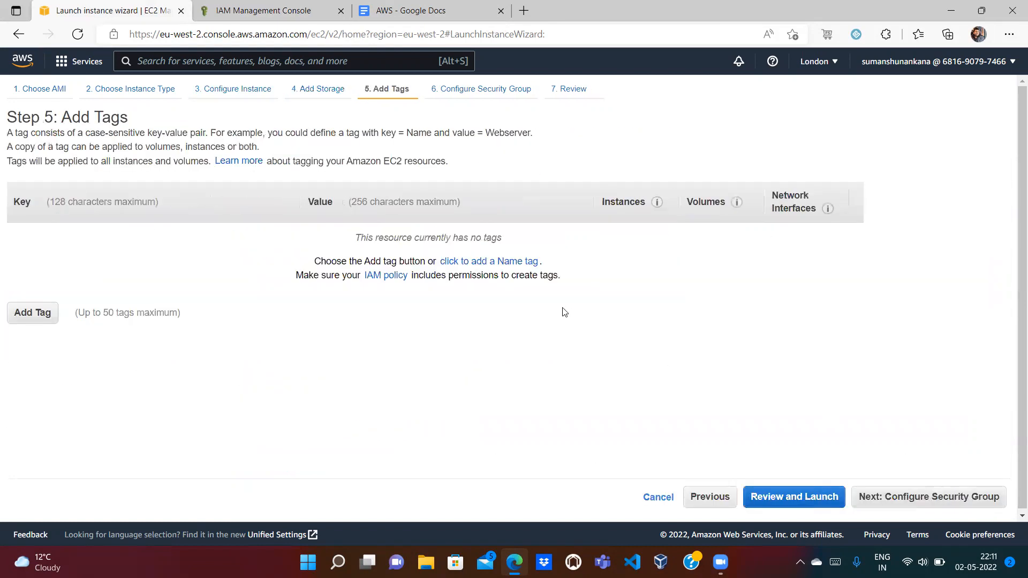
left_click(34, 313)
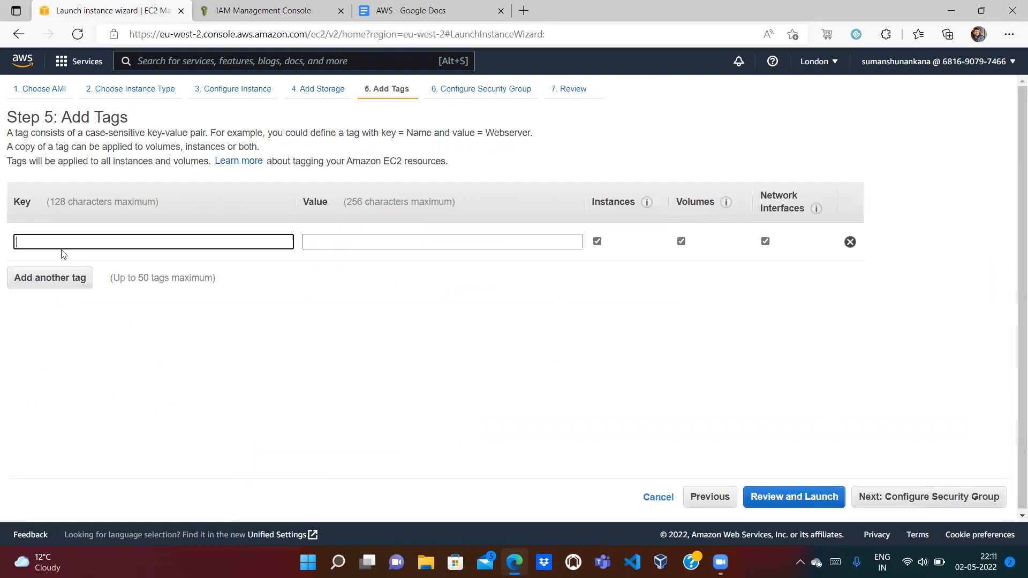
type("Name")
key("Tab")
type("e")
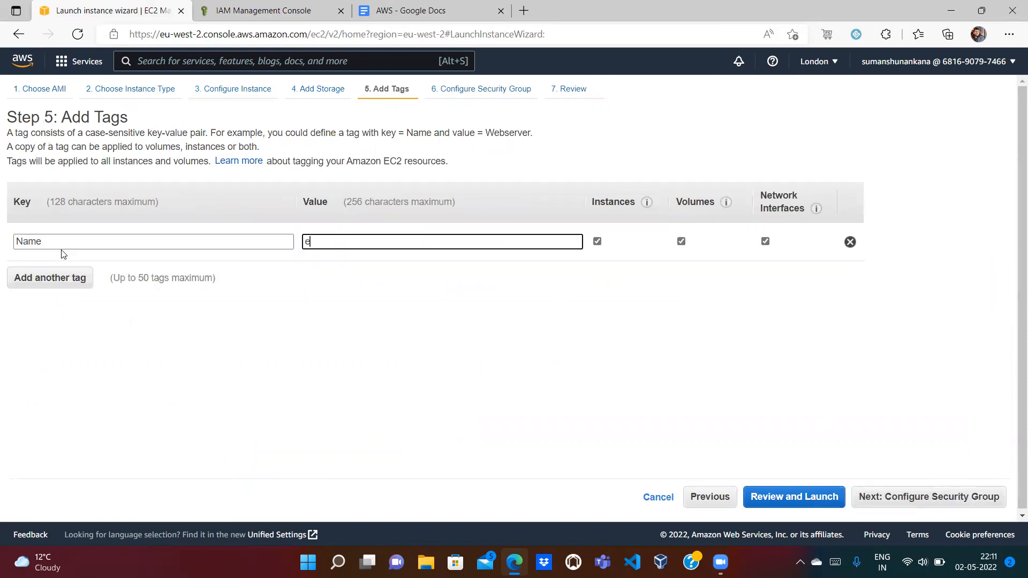
type("c2_ssm_instance")
left_click(44, 291)
type("Owner")
key("Tab")
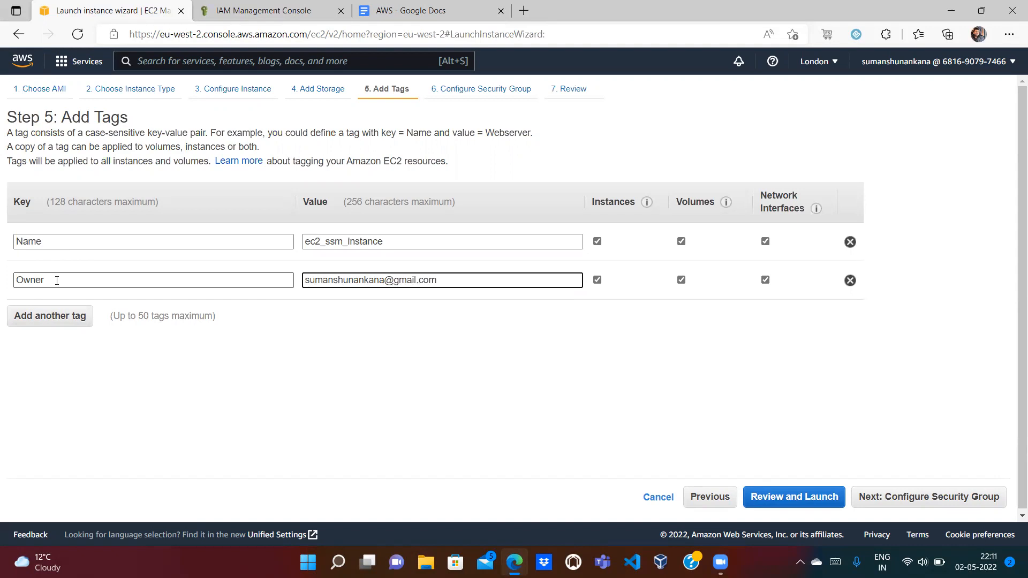
left_click(905, 492)
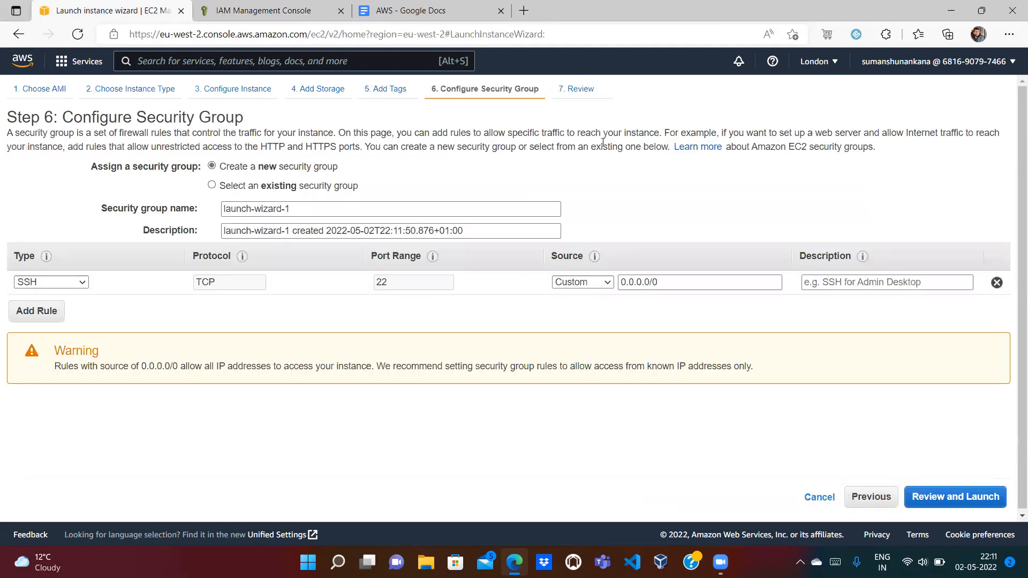
left_click(422, 8)
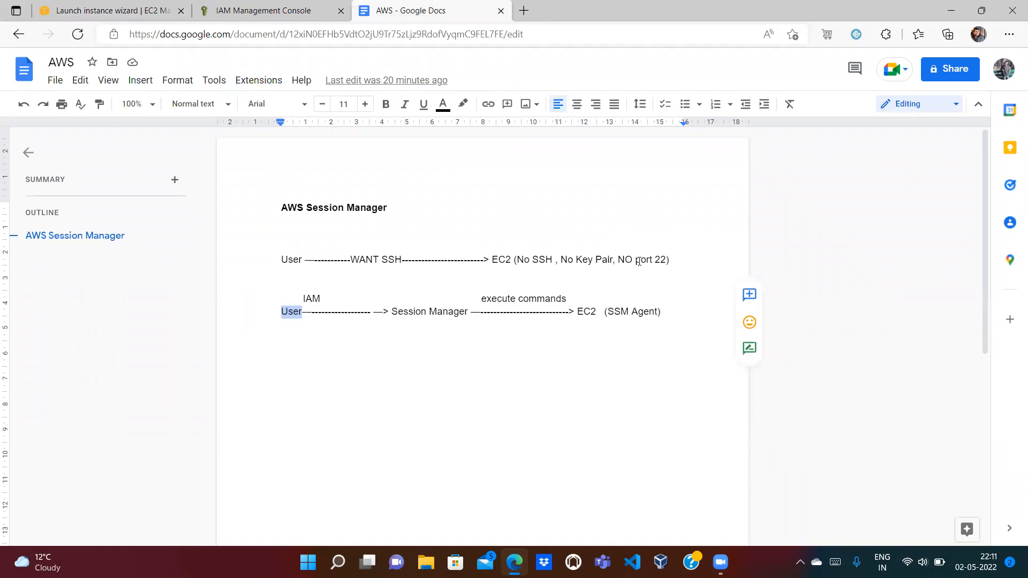
double_click(587, 310)
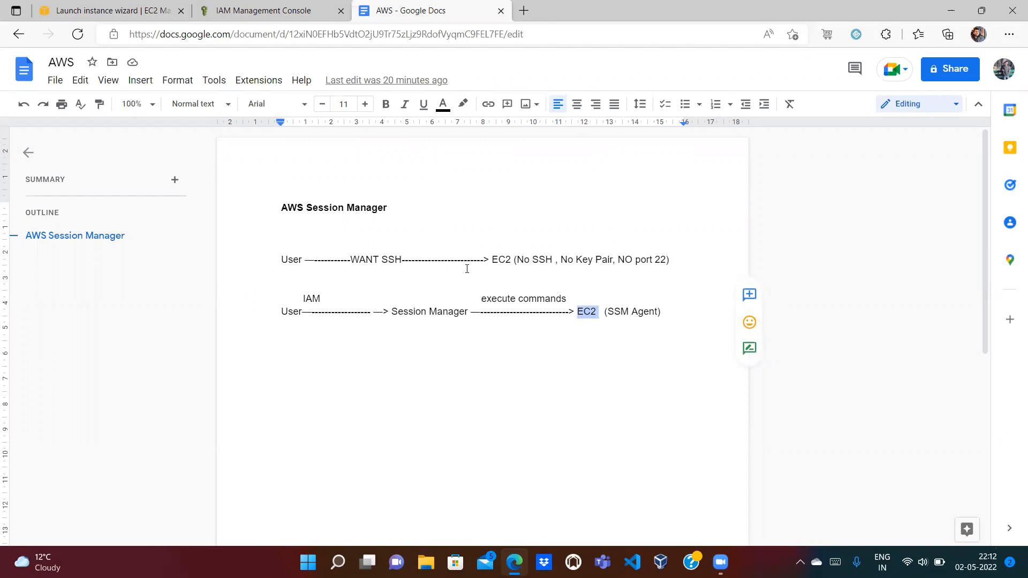
double_click(499, 259)
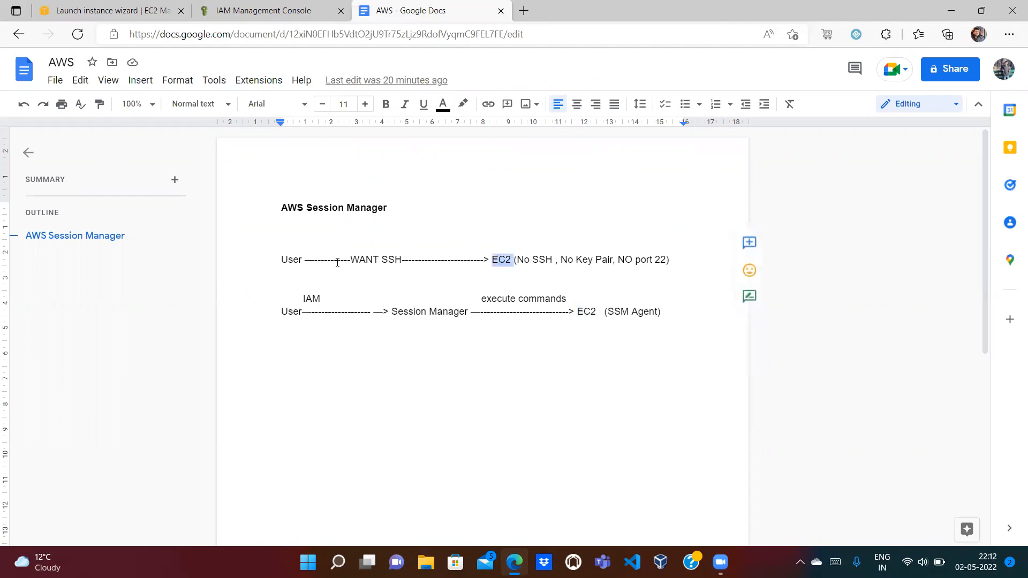
double_click(637, 259)
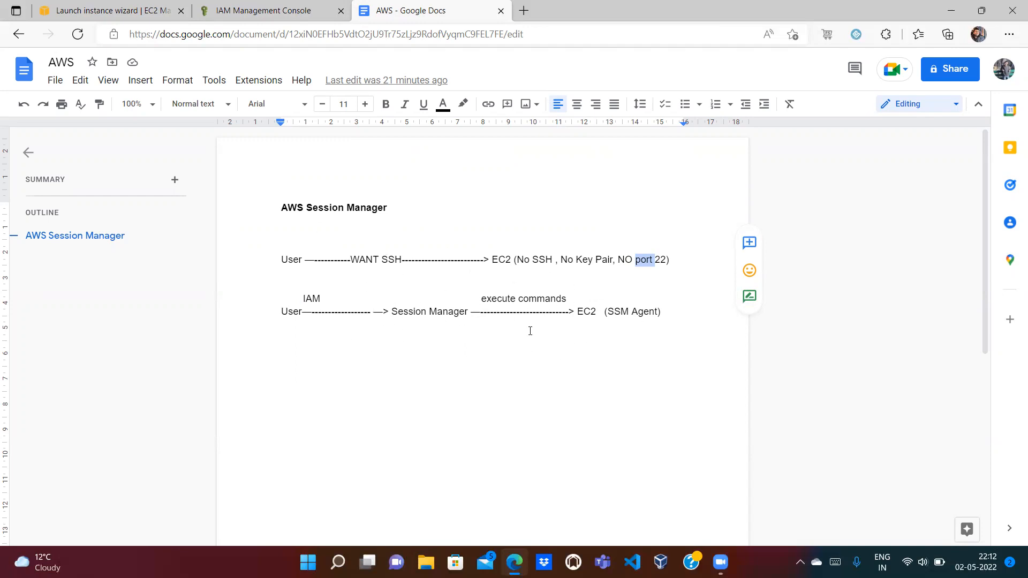
left_click(630, 309)
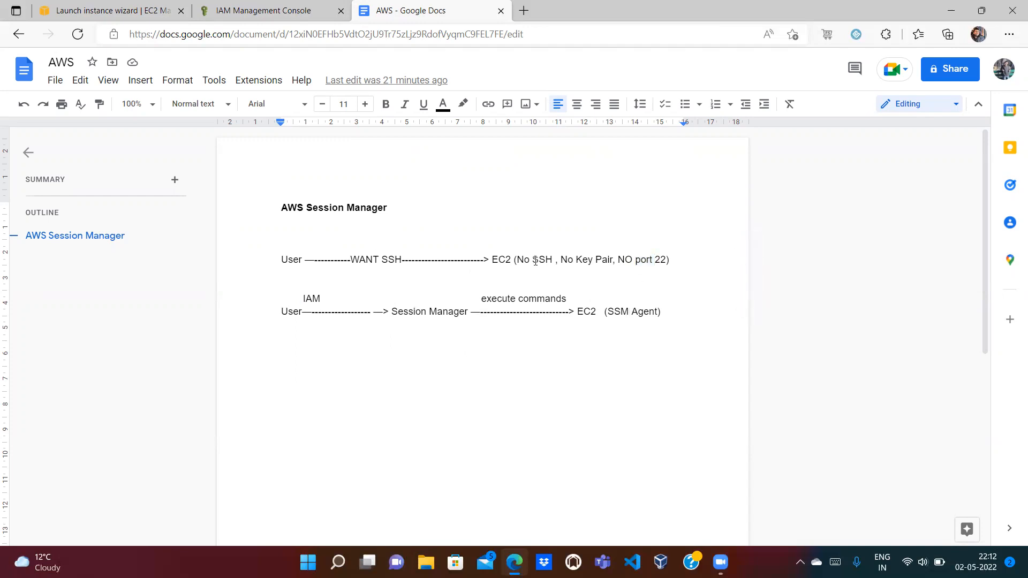
left_click_drag(390, 310, 470, 310)
left_click(470, 312)
left_click(110, 10)
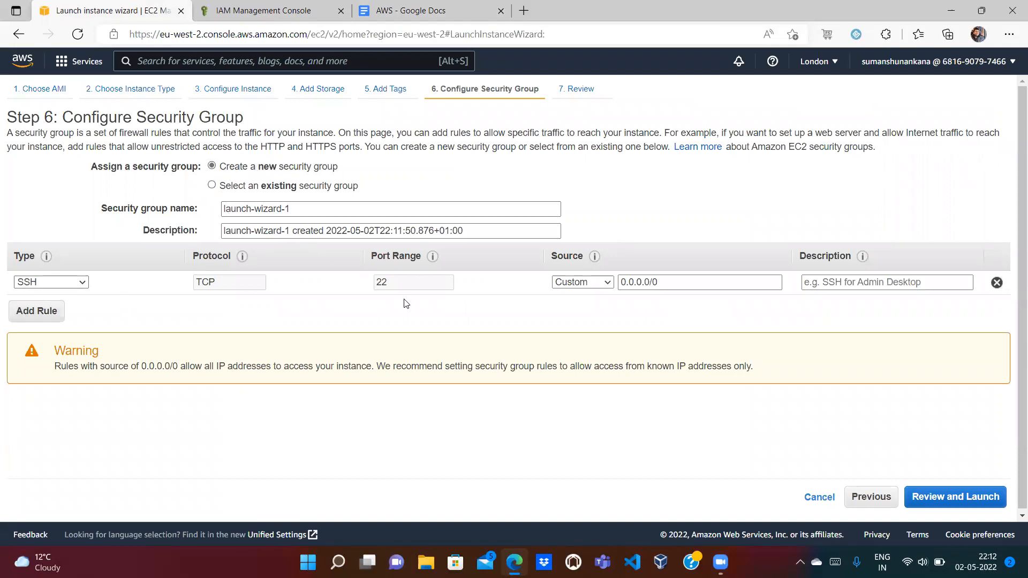
Step: Delete the SSH rule, rename the security group ec2_ssm_sg_no_ssh, and go to review
left_click(997, 283)
triple_click(332, 214)
key("BackSpace")
type("ec2")
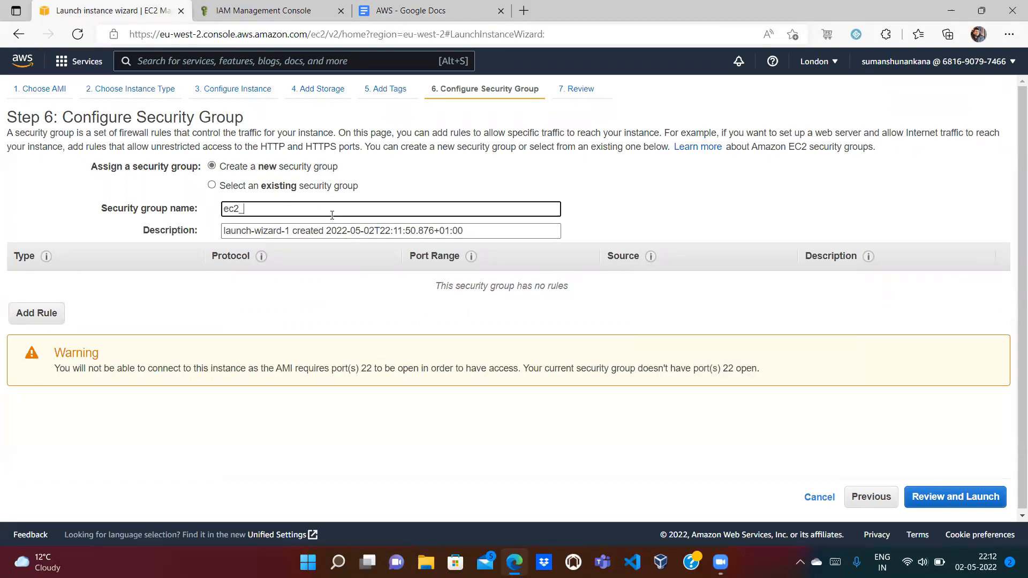
type("_ssm_sg_no_ssh")
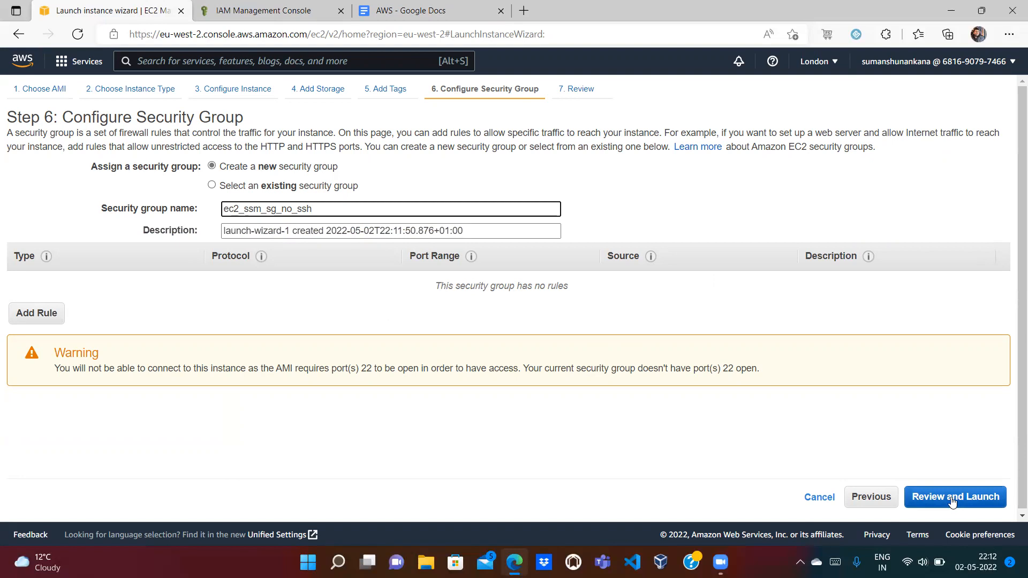
left_click(970, 497)
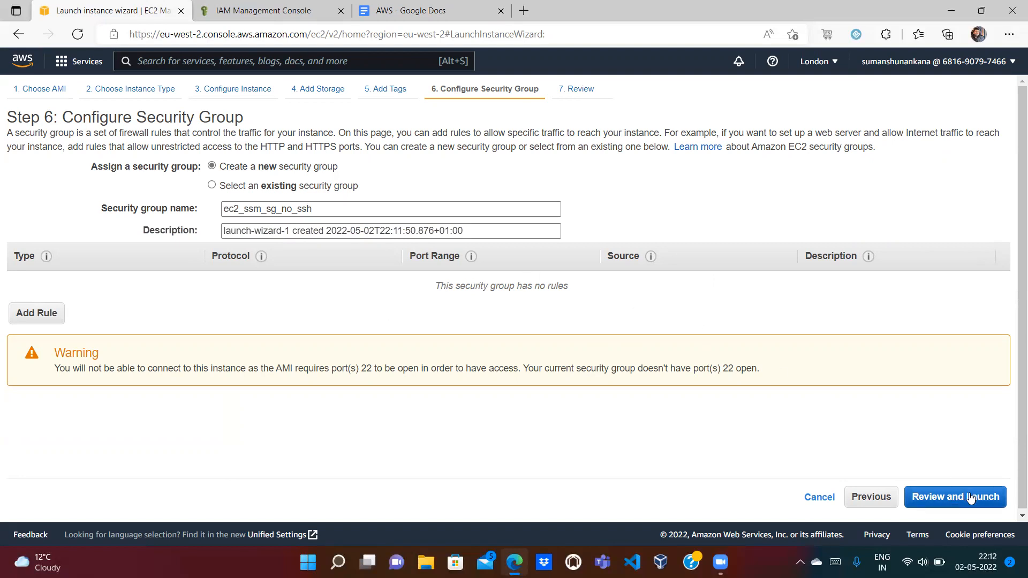
Step: Launch the instance with 'Proceed without a key pair' chosen and the acknowledgement ticked
left_click(971, 497)
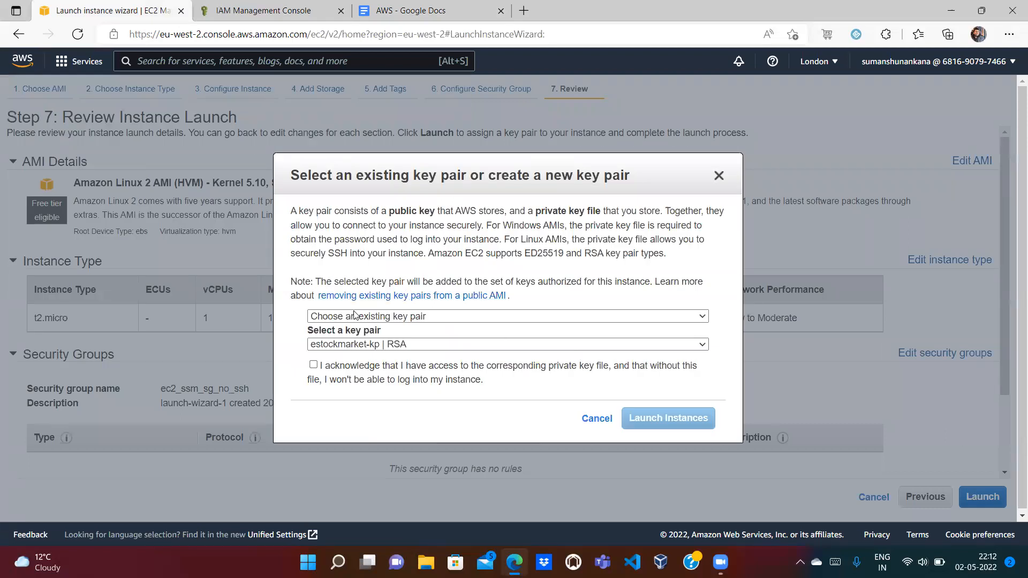
left_click(377, 317)
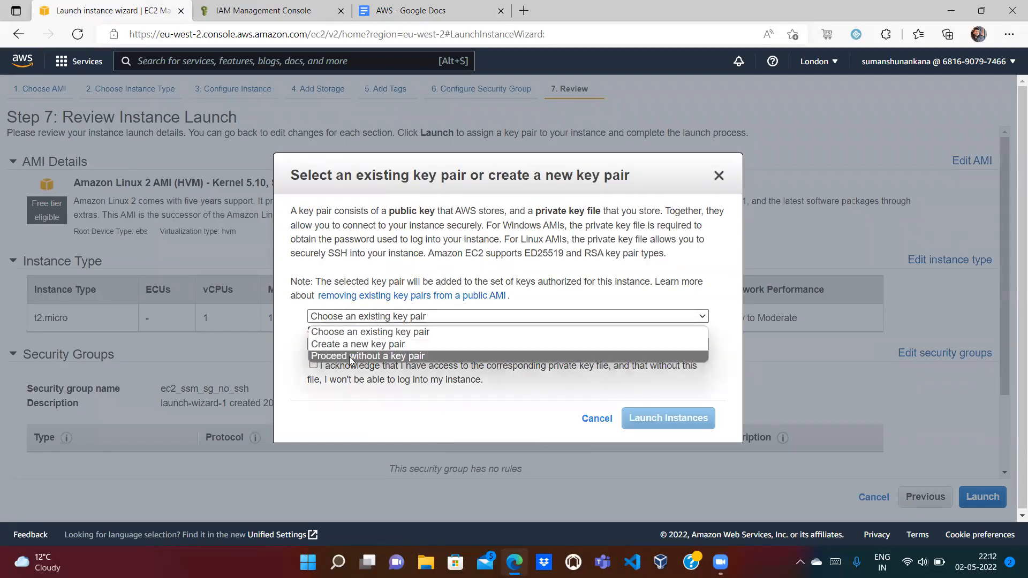
left_click(343, 356)
left_click(313, 330)
left_click(399, 11)
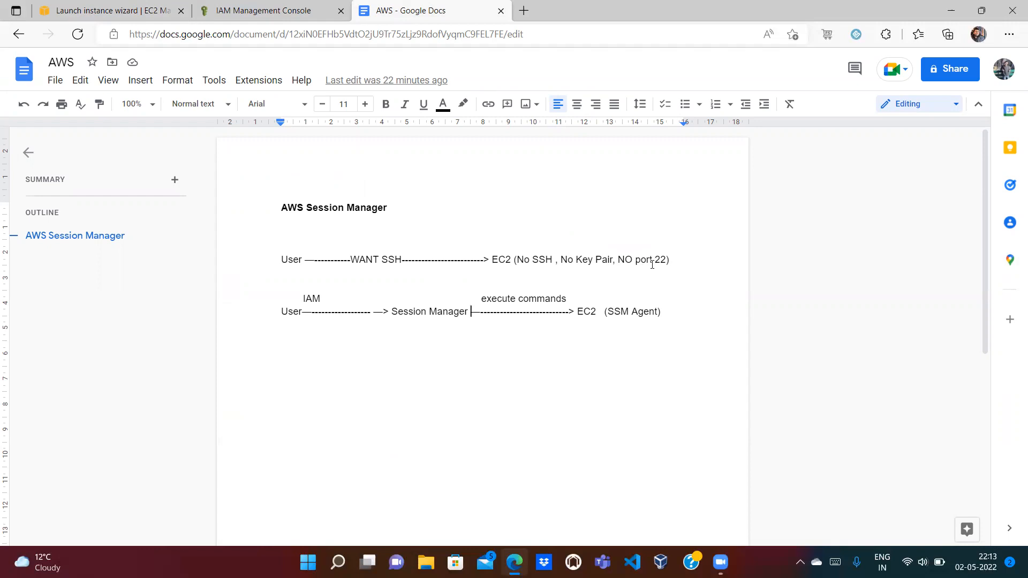
left_click(112, 11)
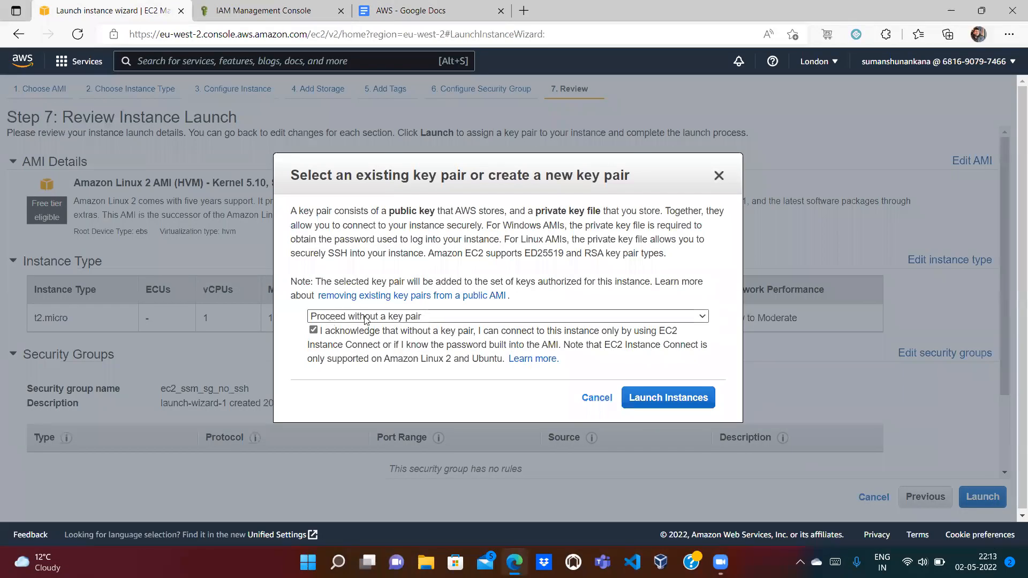
left_click(660, 398)
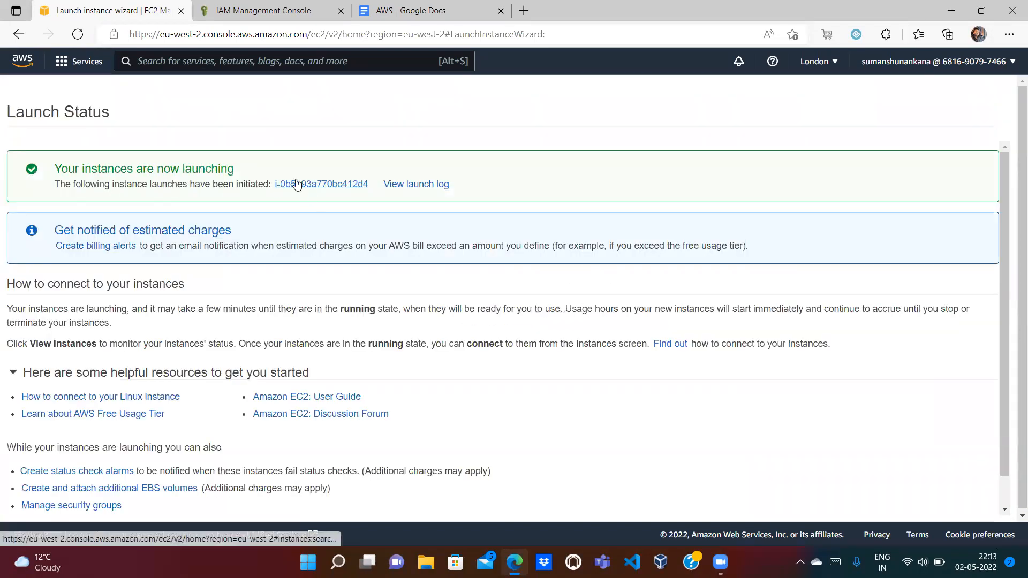
Step: Refresh the instances list until ec2_ssm_instance is Running, then copy its public IPv4 address
left_click(295, 184)
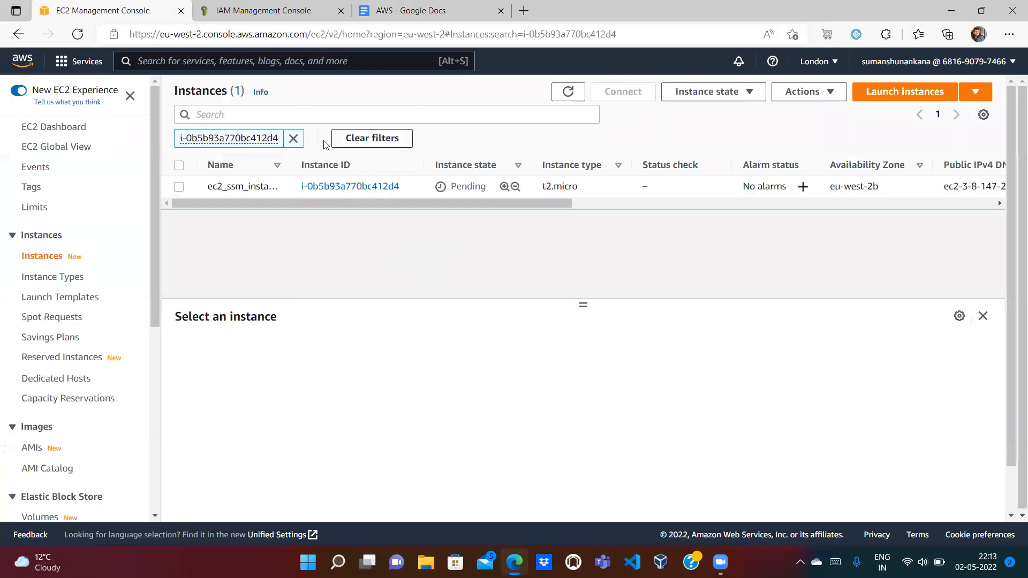
left_click(293, 139)
left_click(567, 93)
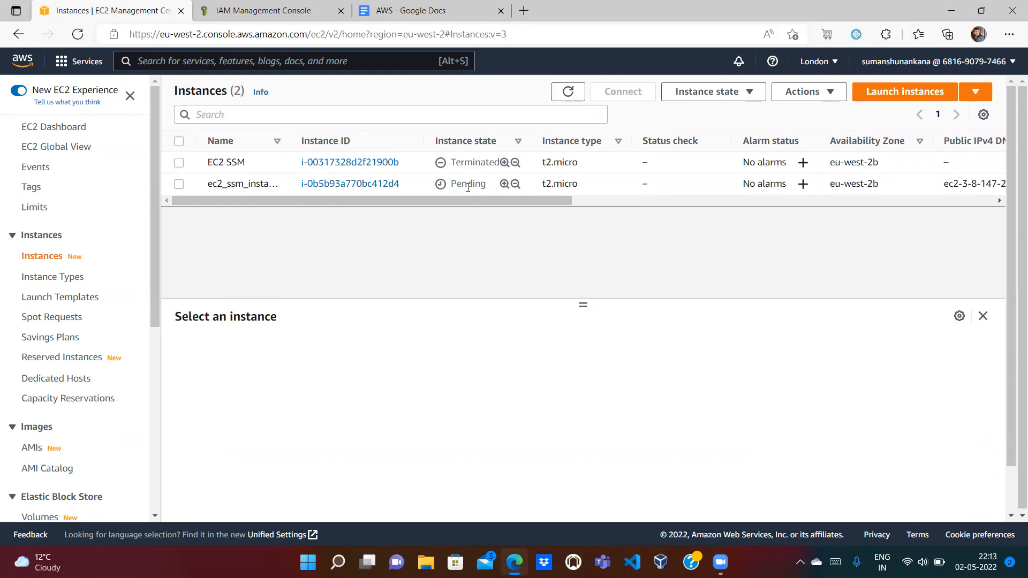
double_click(468, 187)
left_click(568, 95)
left_click(568, 91)
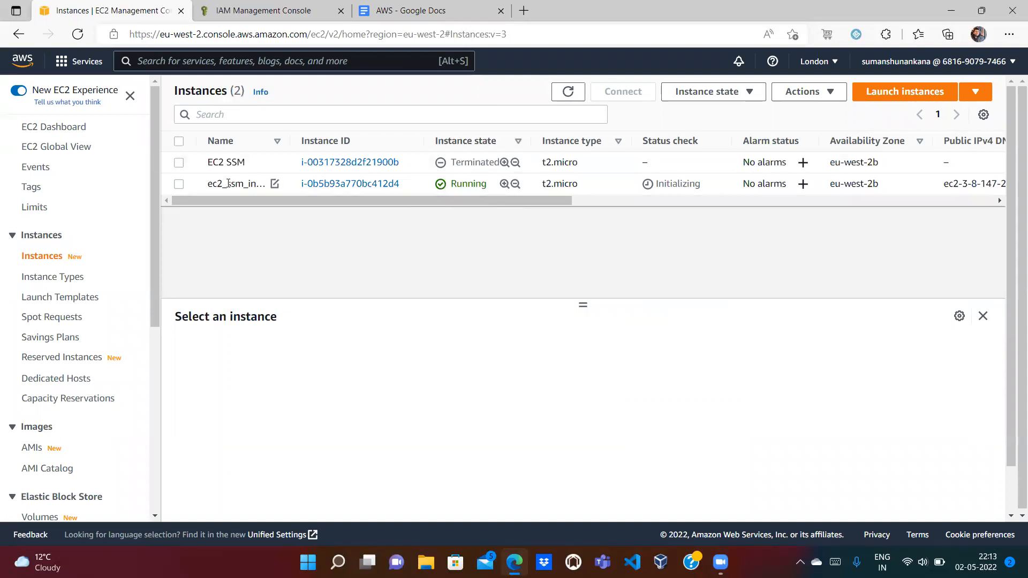
left_click(179, 185)
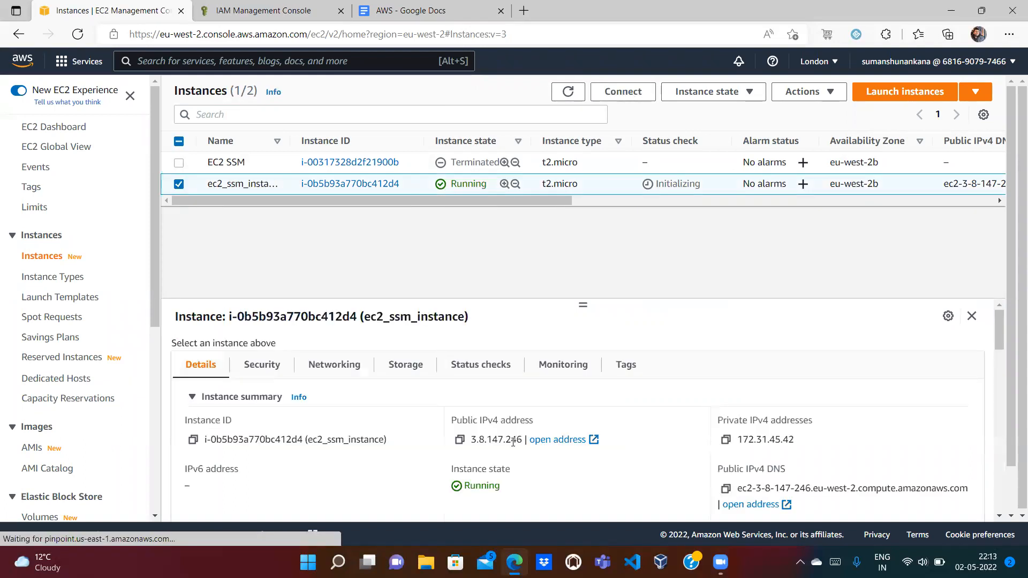
left_click(460, 440)
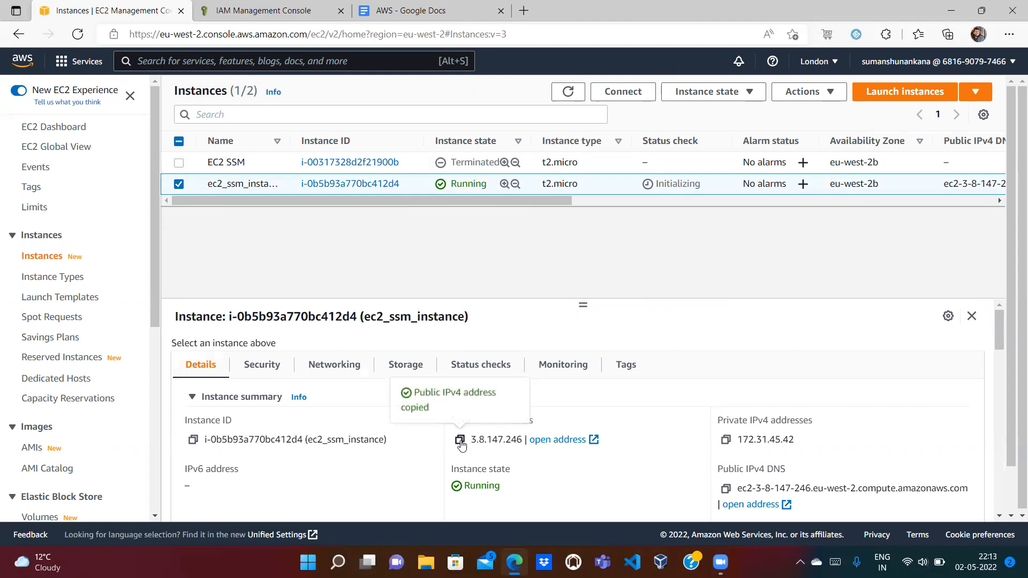
key("super+r")
key("Return")
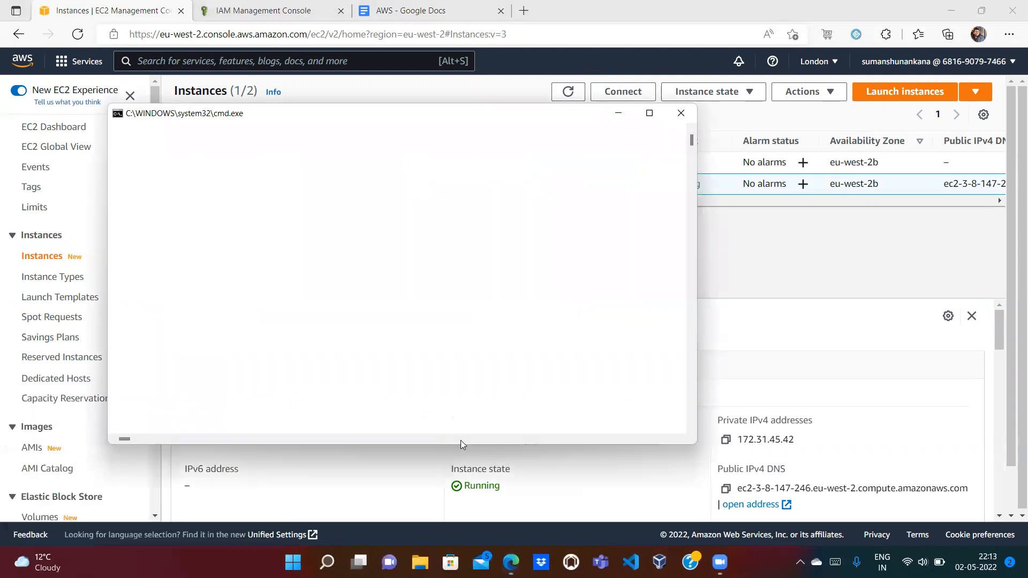
left_click_drag(481, 122, 751, 158)
type("ssh ec2-use")
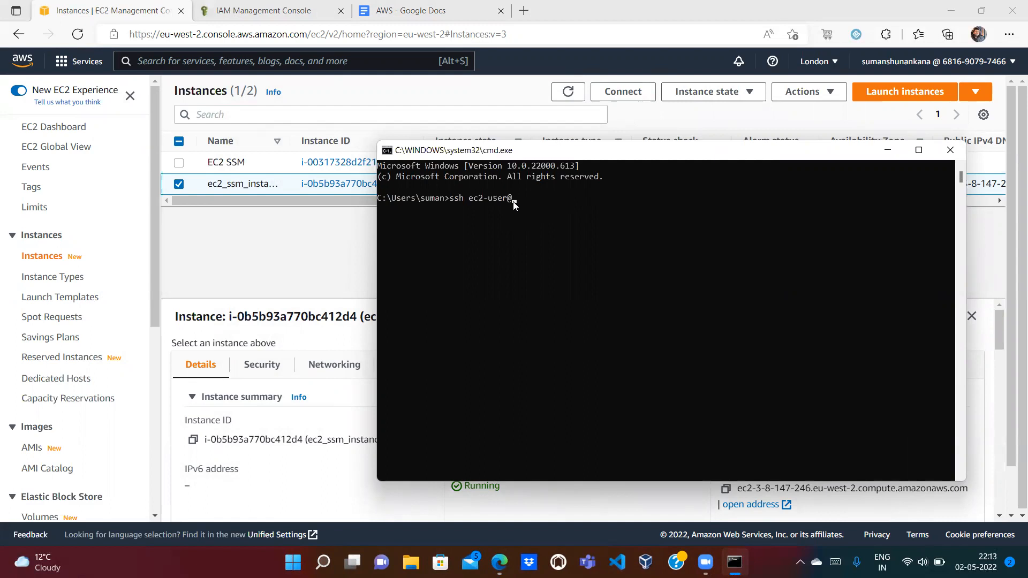
type("r@")
key("ctrl+v")
key("Return")
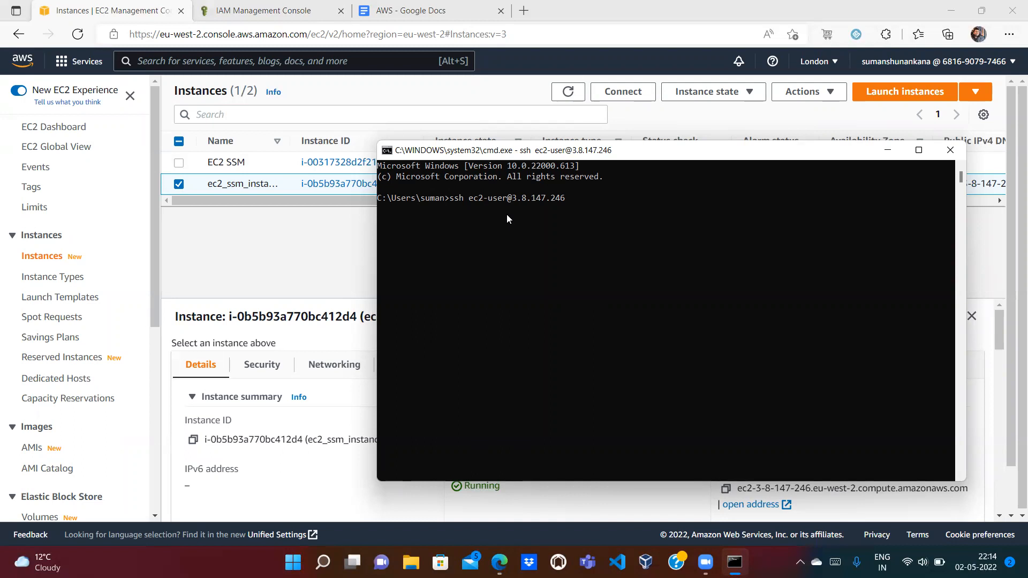
left_click_drag(671, 159, 731, 209)
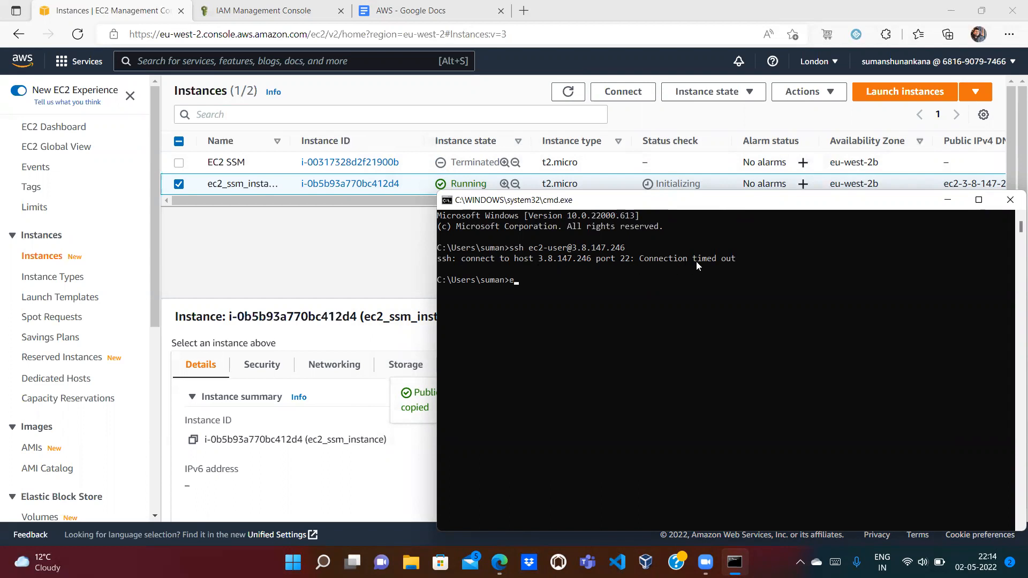
key("Return")
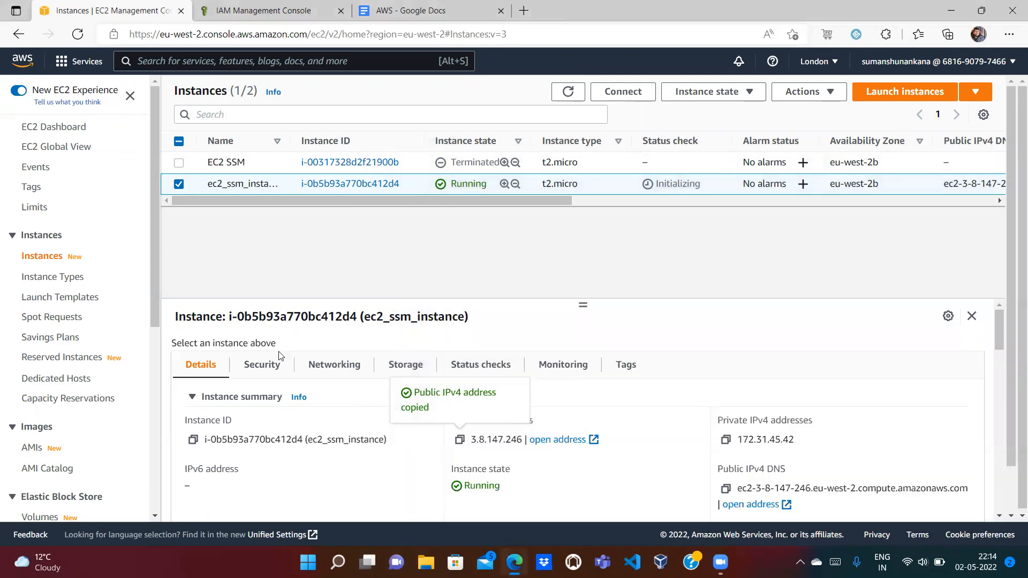
Step: Check the instance's Security tab to confirm it has no inbound rules
left_click(262, 366)
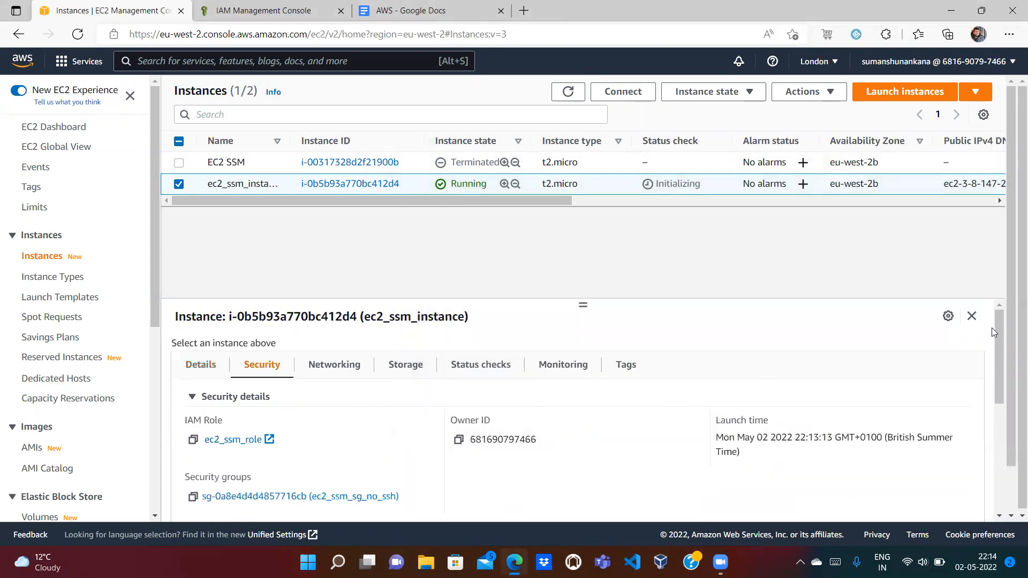
left_click_drag(1005, 324, 996, 374)
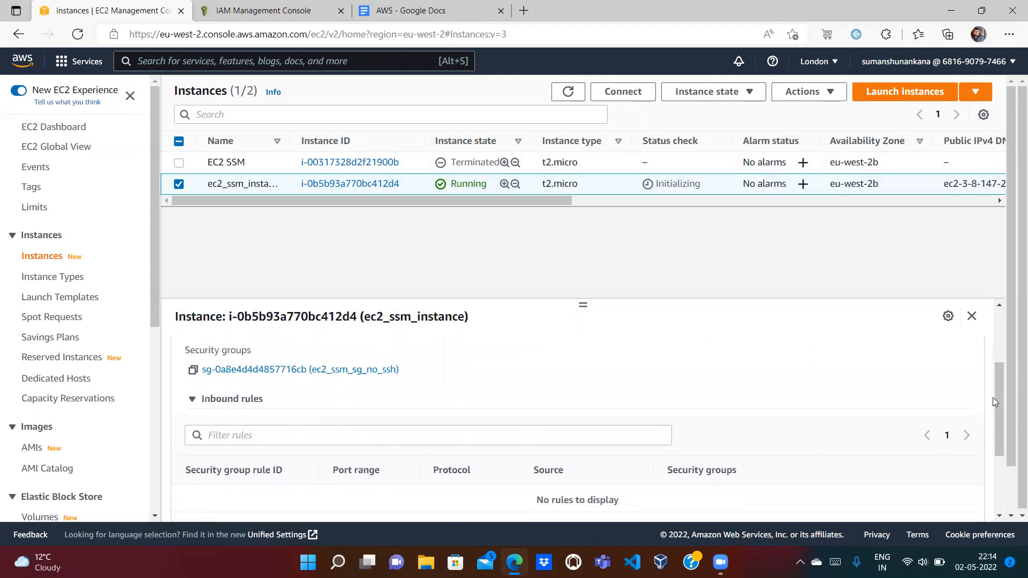
mouse_move(1001, 383)
left_mouse_down()
mouse_move(996, 455)
mouse_move(999, 375)
mouse_move(996, 396)
left_mouse_up()
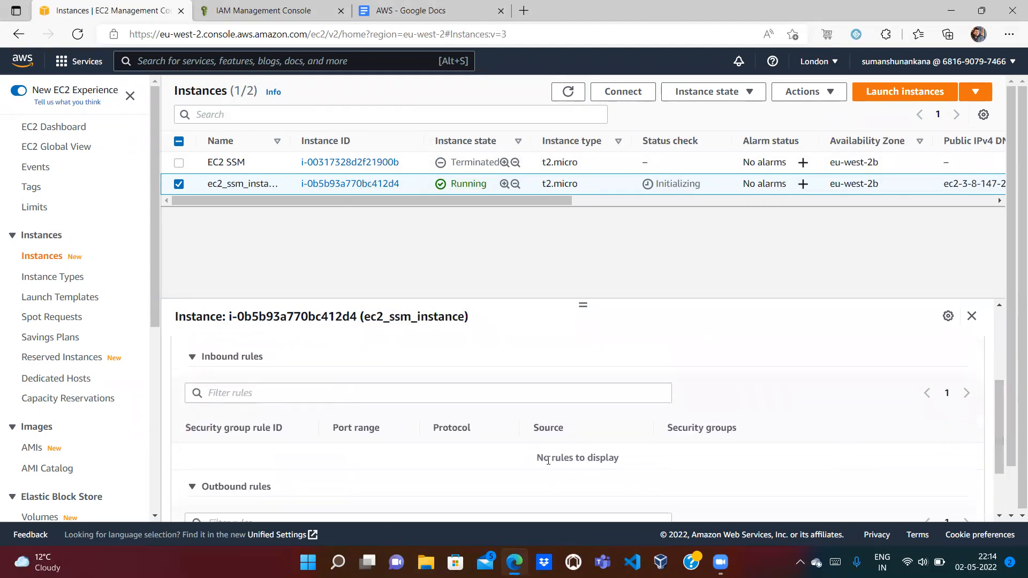
left_click(999, 324)
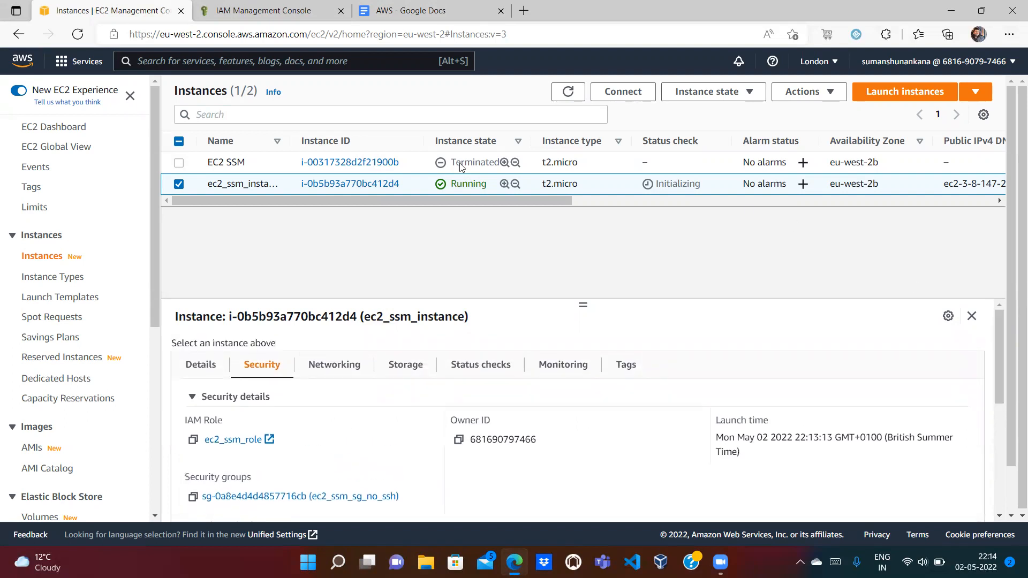
Step: Try connecting through EC2 Instance Connect, then return to the Instances list after it fails
left_click(622, 92)
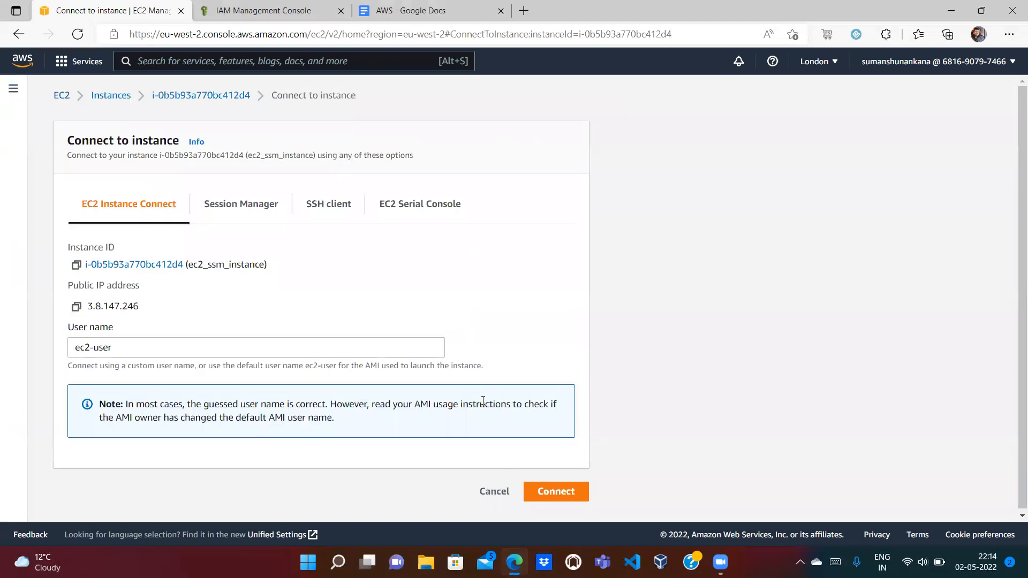
left_click(556, 491)
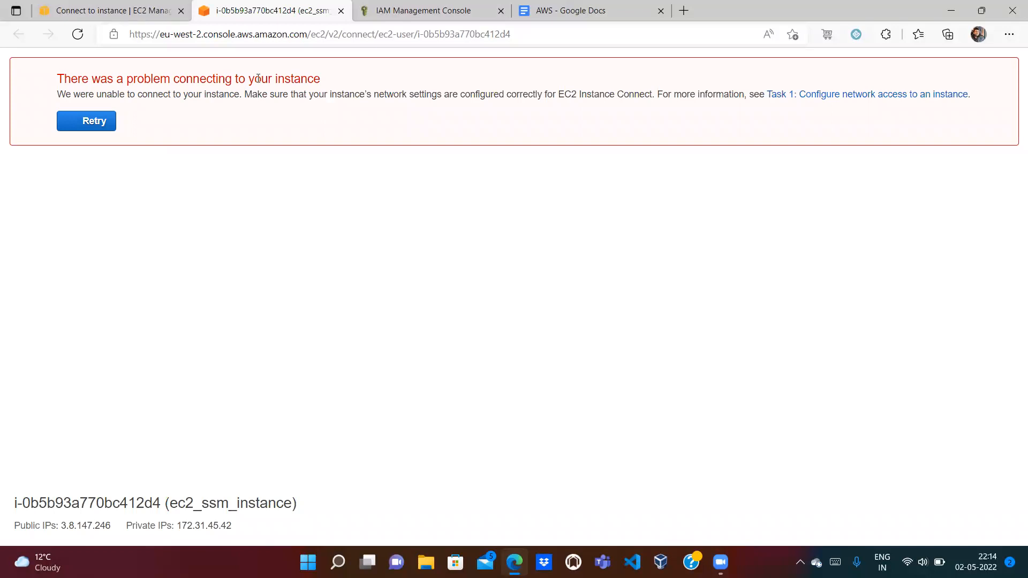
left_click(340, 10)
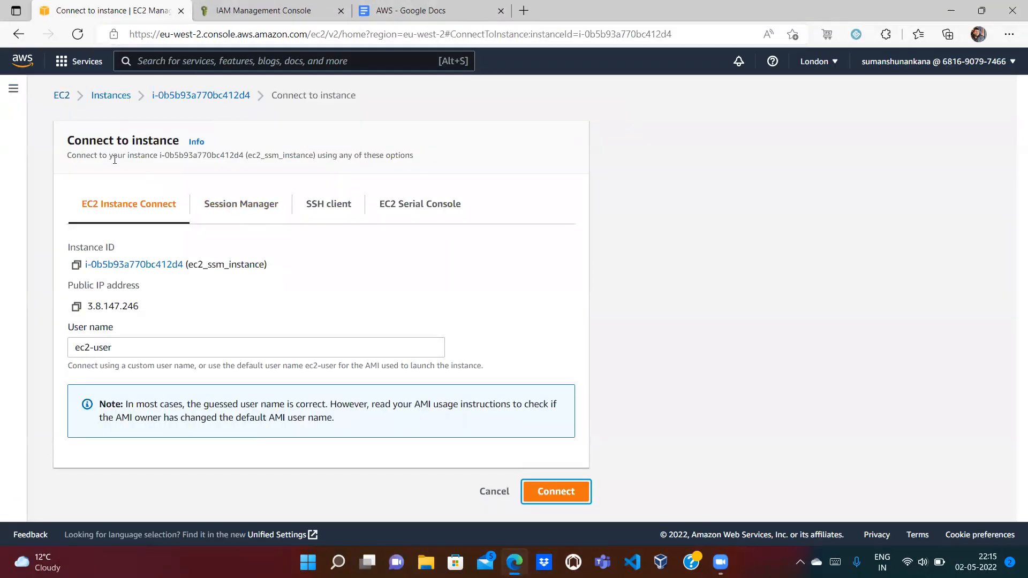
left_click(108, 97)
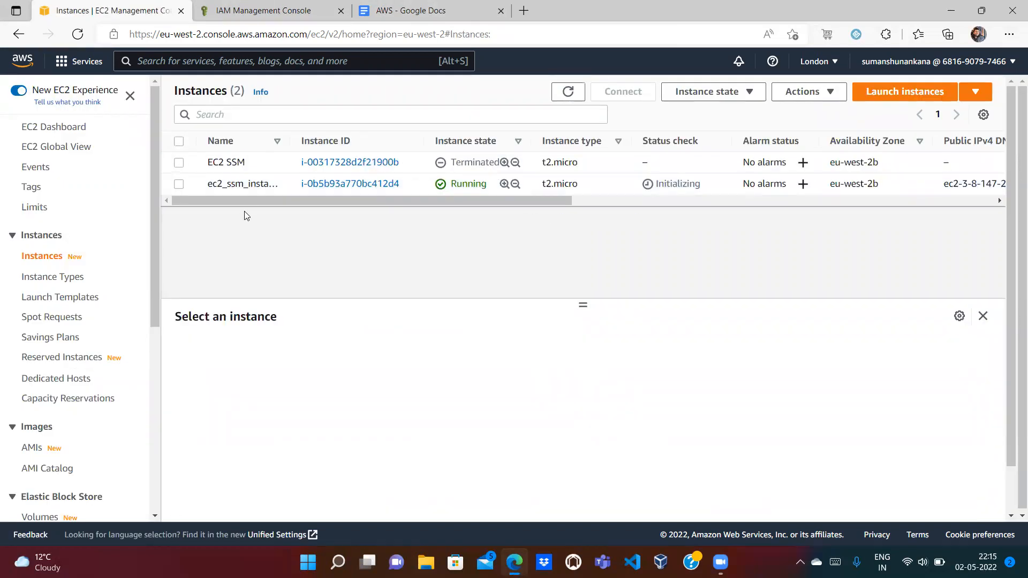
Step: Search the console for SSM and open the Systems Manager service
left_click(409, 11)
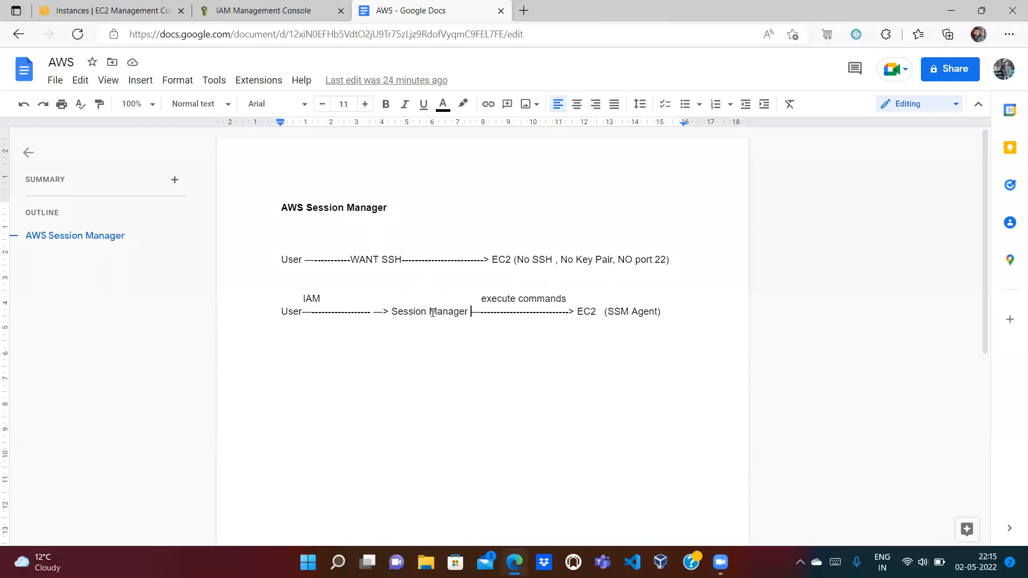
left_click(141, 8)
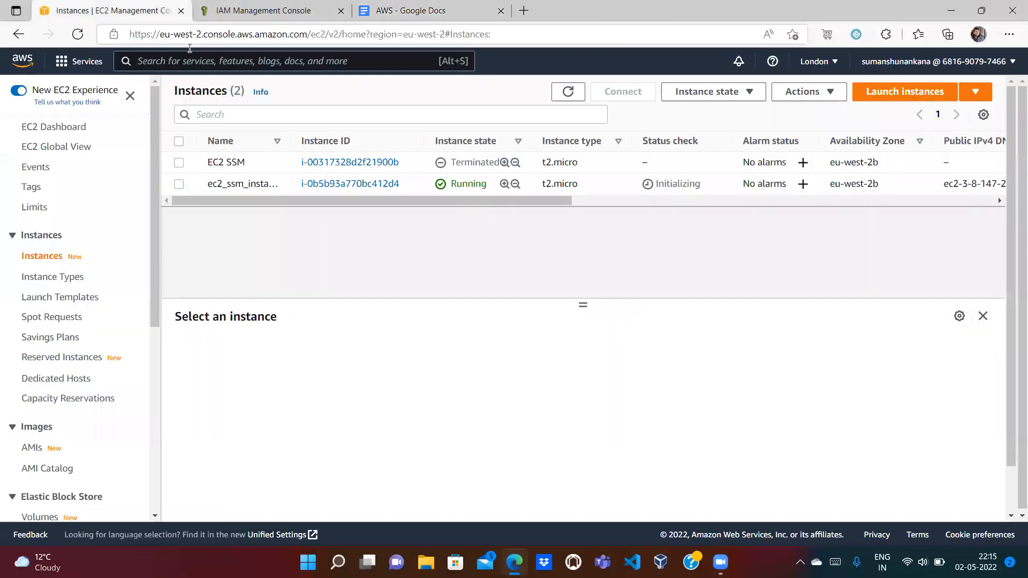
left_click(176, 59)
type("SSM")
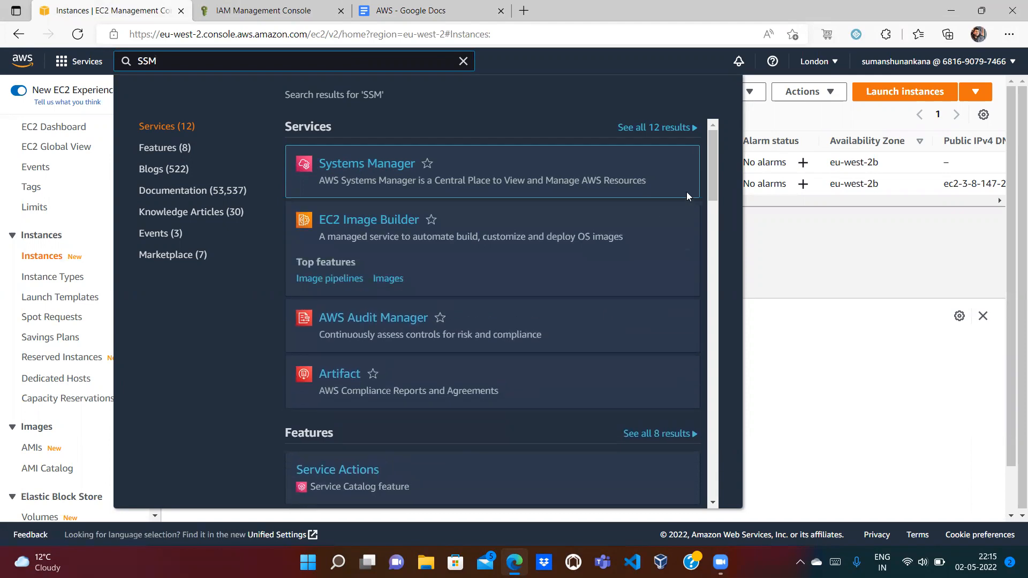
mouse_move(712, 161)
left_mouse_down()
mouse_move(710, 243)
mouse_move(711, 157)
left_mouse_up()
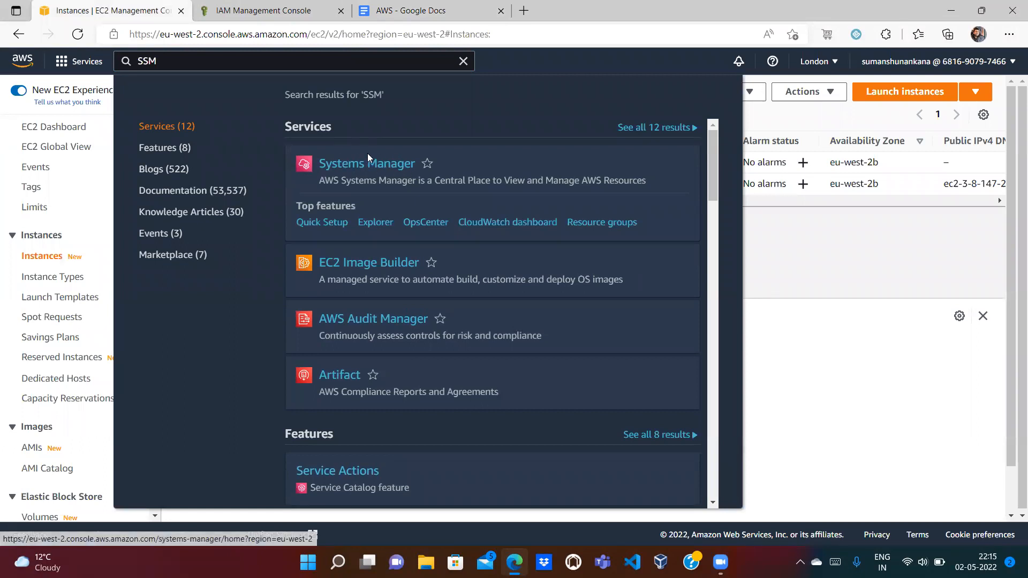
left_click(359, 169)
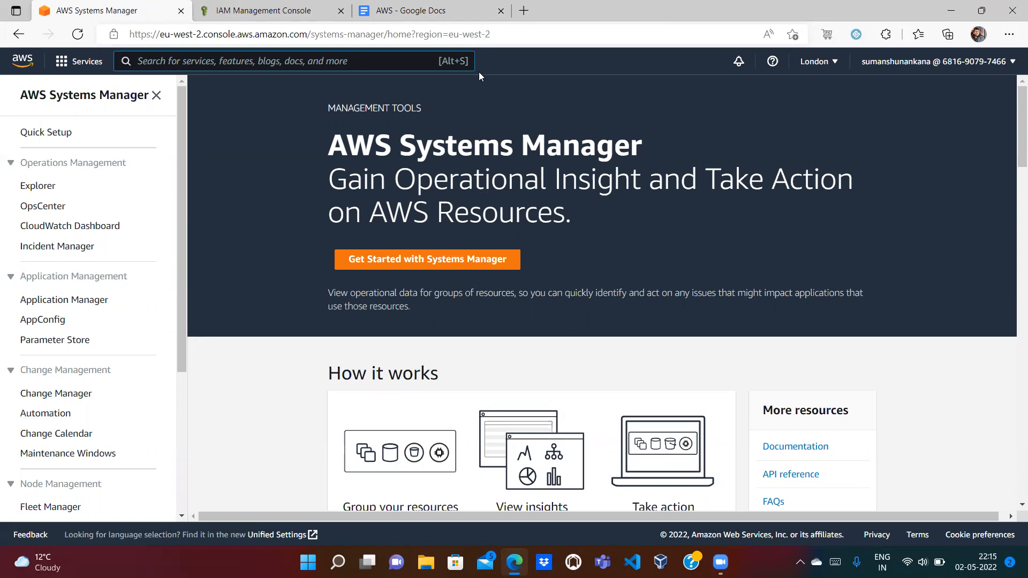
left_click(523, 10)
Step: Search Bing for aws free tier and open the AWS Free Tier page
type("aws")
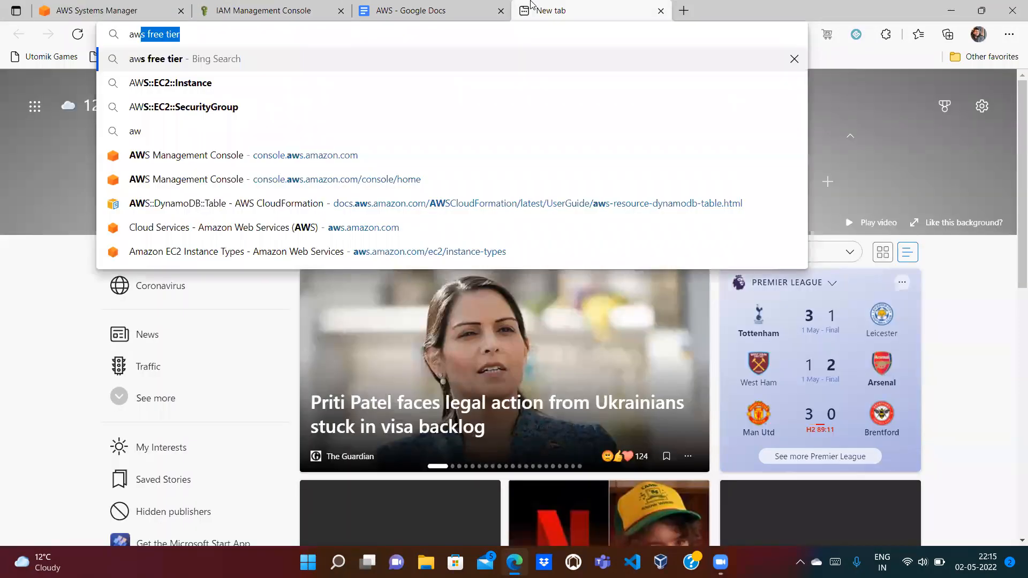
key("Return")
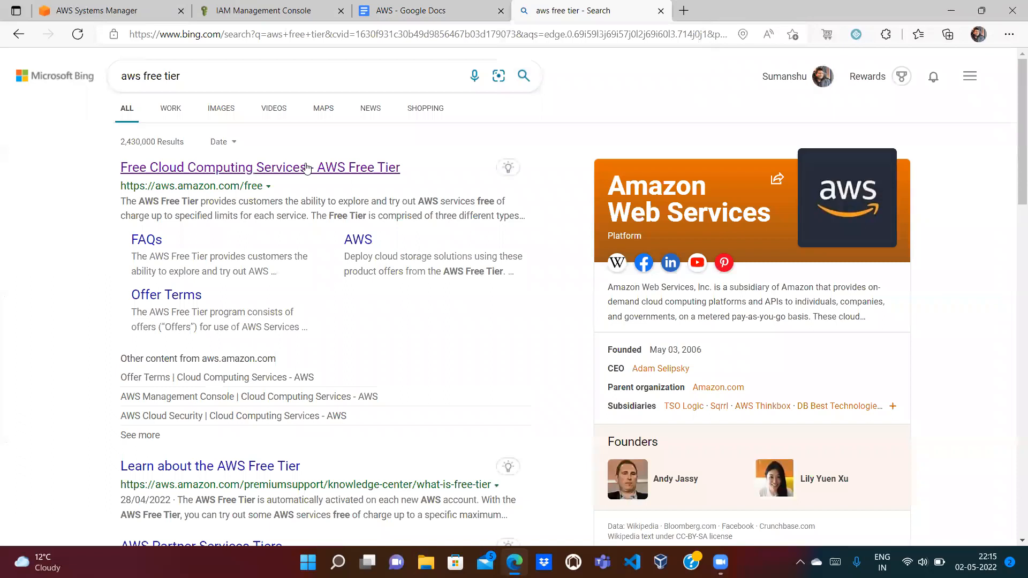
left_click(314, 170)
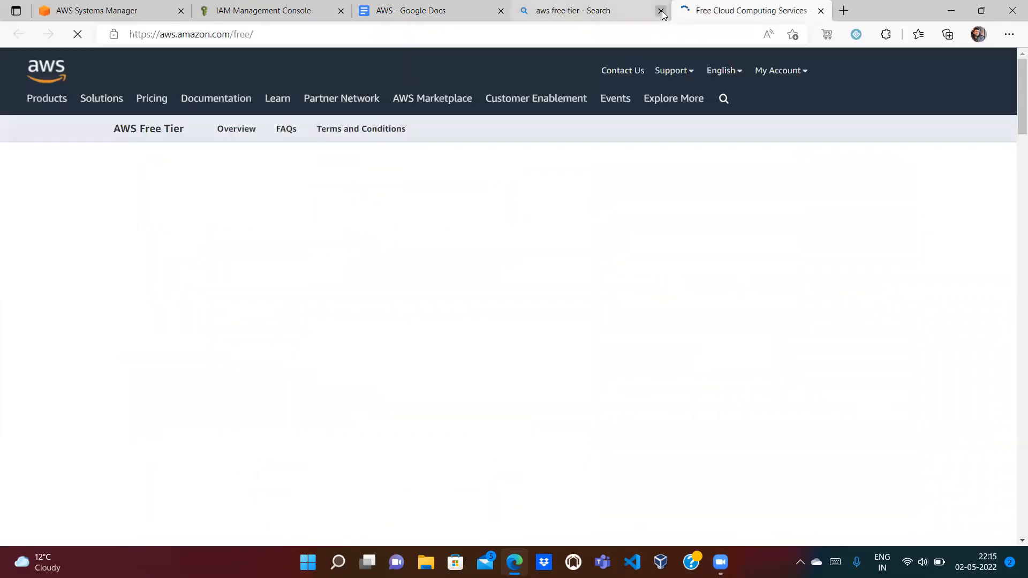
left_click(660, 11)
left_click_drag(1018, 84, 1018, 157)
Step: Filter free tier products for 'Ses' and find Session Manager under Systems Manager, then clear the search
left_click(683, 180)
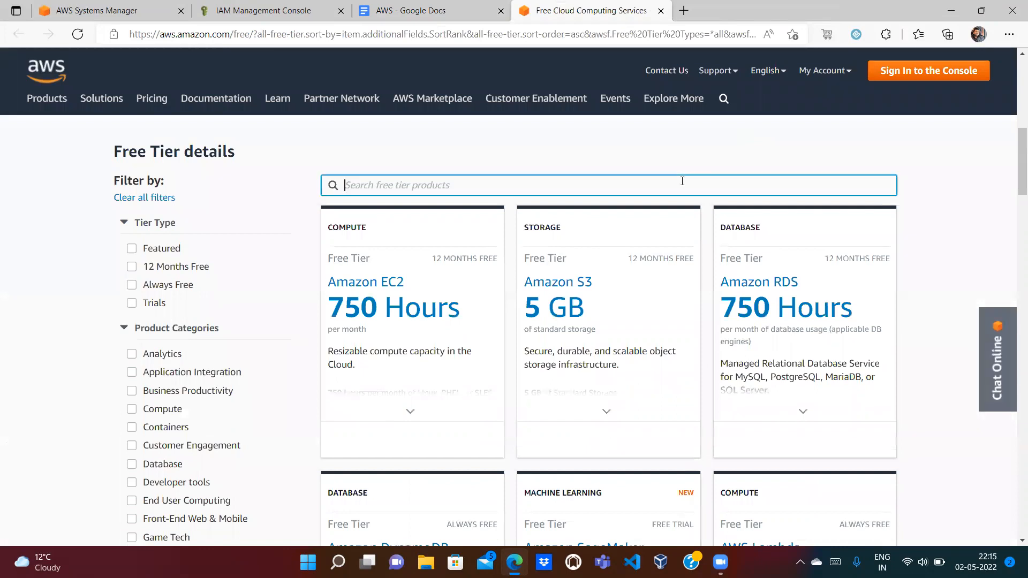
type("System Manager")
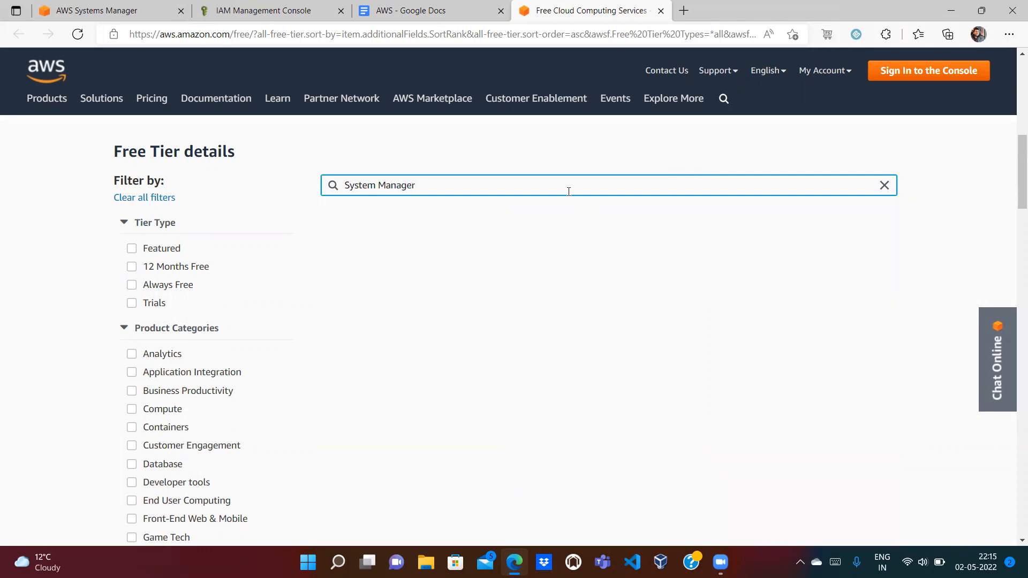
double_click(395, 186)
key("BackSpace")
double_click(365, 186)
type("Session")
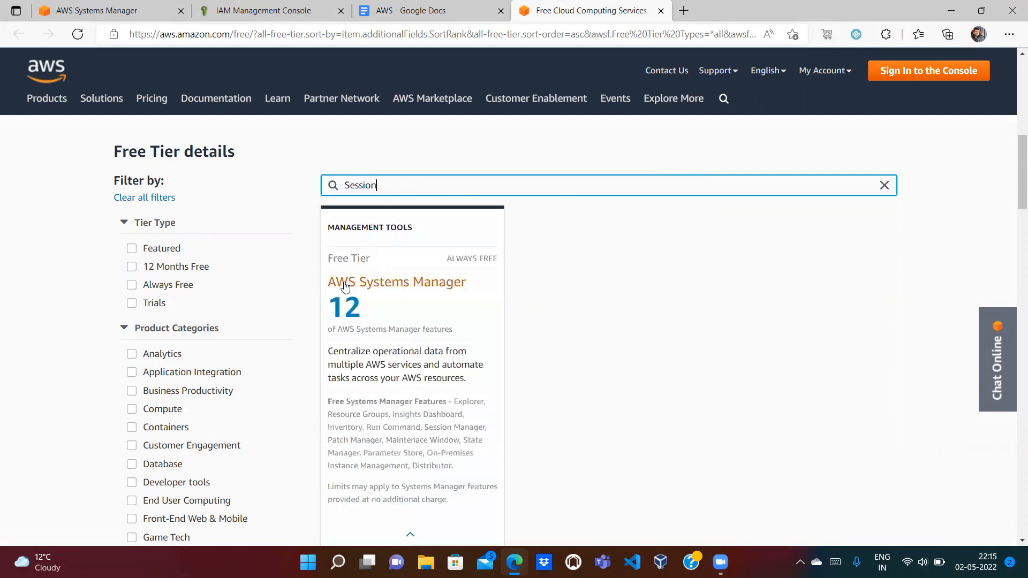
left_click_drag(1012, 174, 1011, 183)
mouse_move(456, 218)
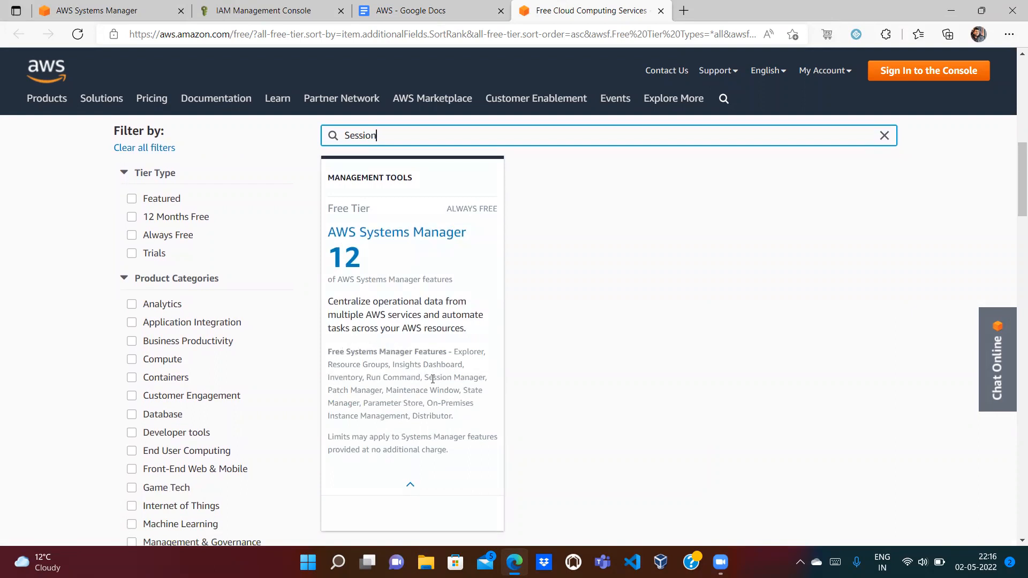
left_click_drag(423, 378, 483, 386)
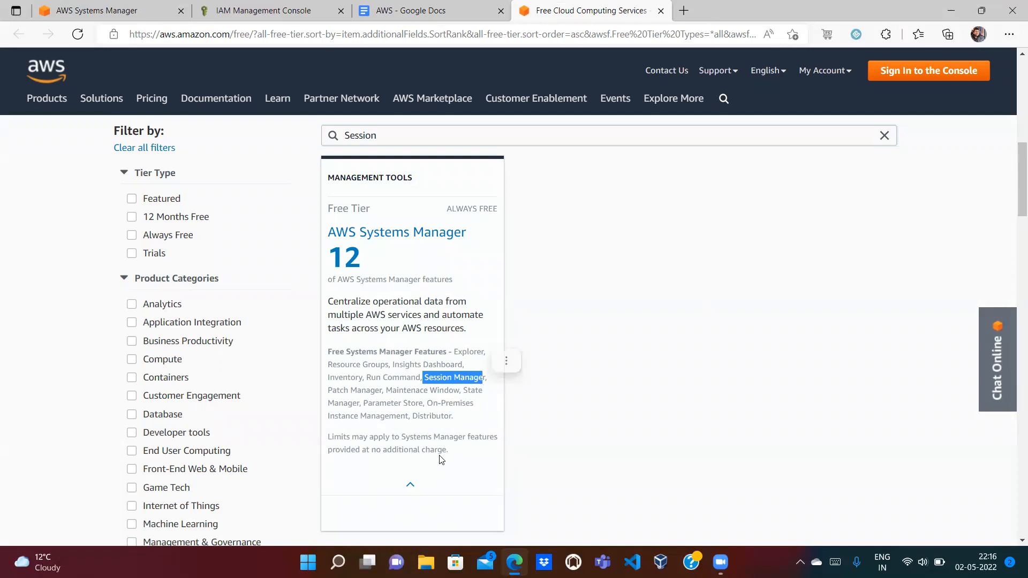
left_click(882, 143)
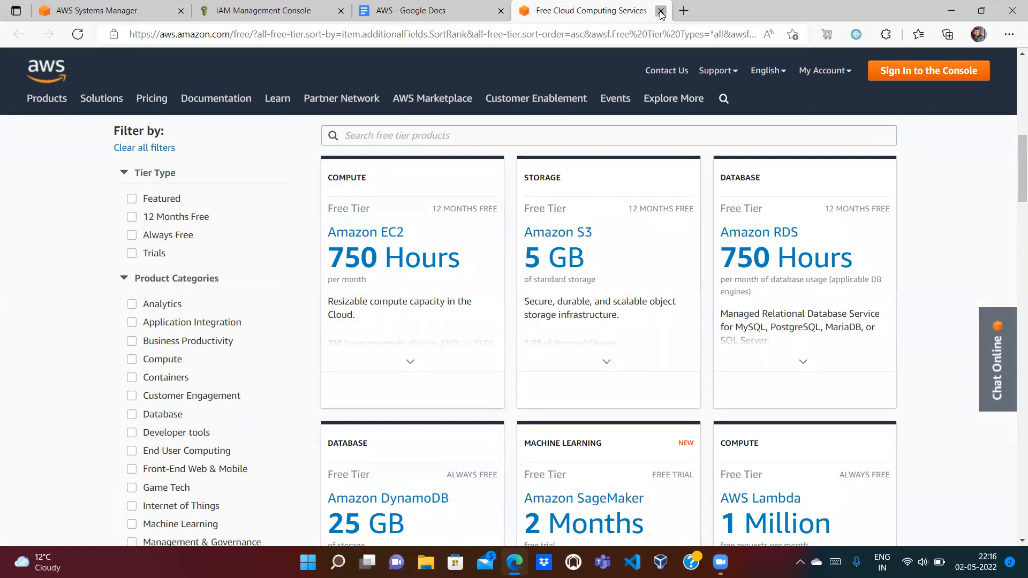
left_click(661, 10)
Step: In the Systems Manager sidebar, open Fleet Manager's managed nodes list
left_click(123, 10)
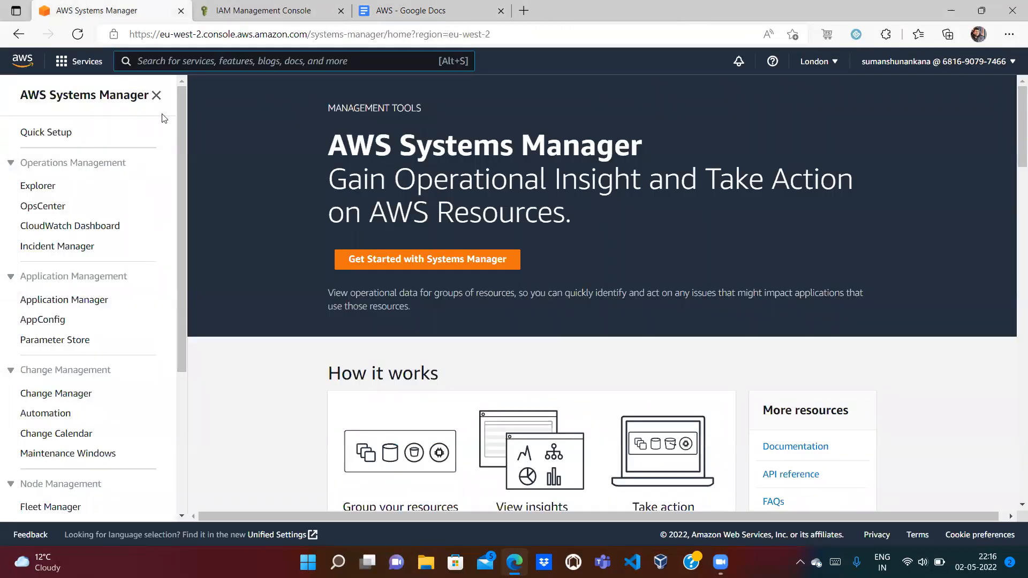
left_click(423, 10)
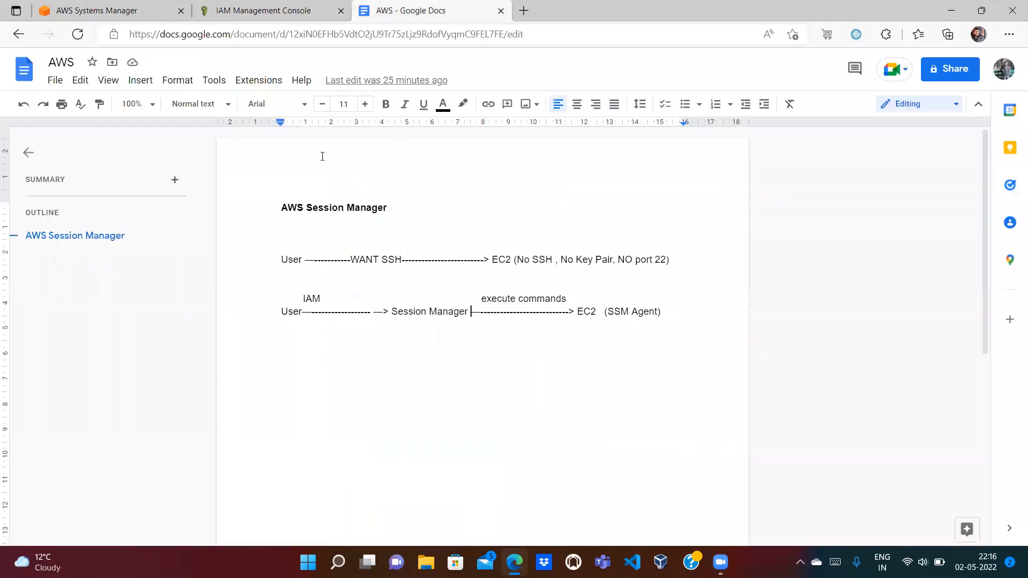
left_click(84, 6)
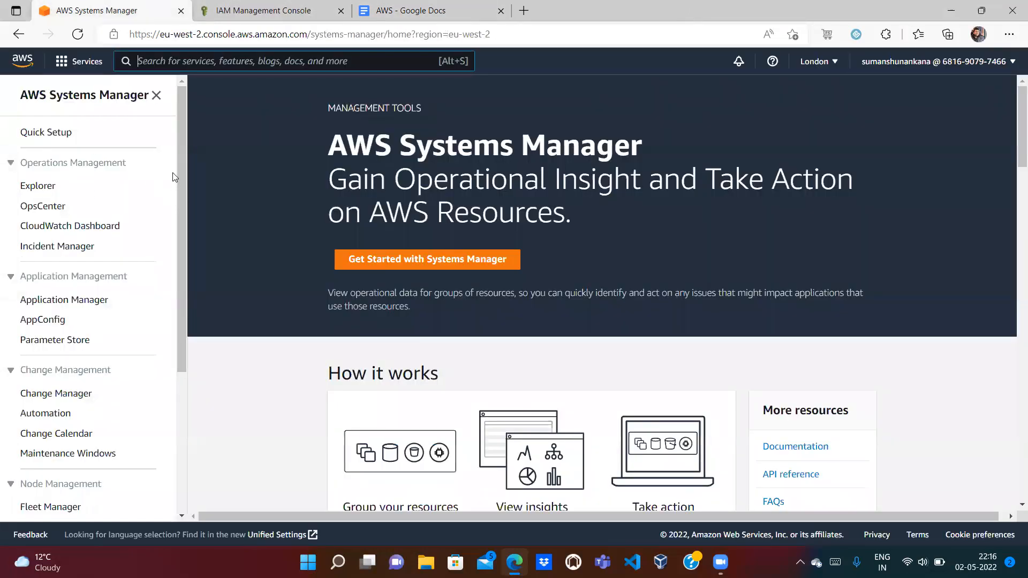
scroll(179, 177, "down", 2)
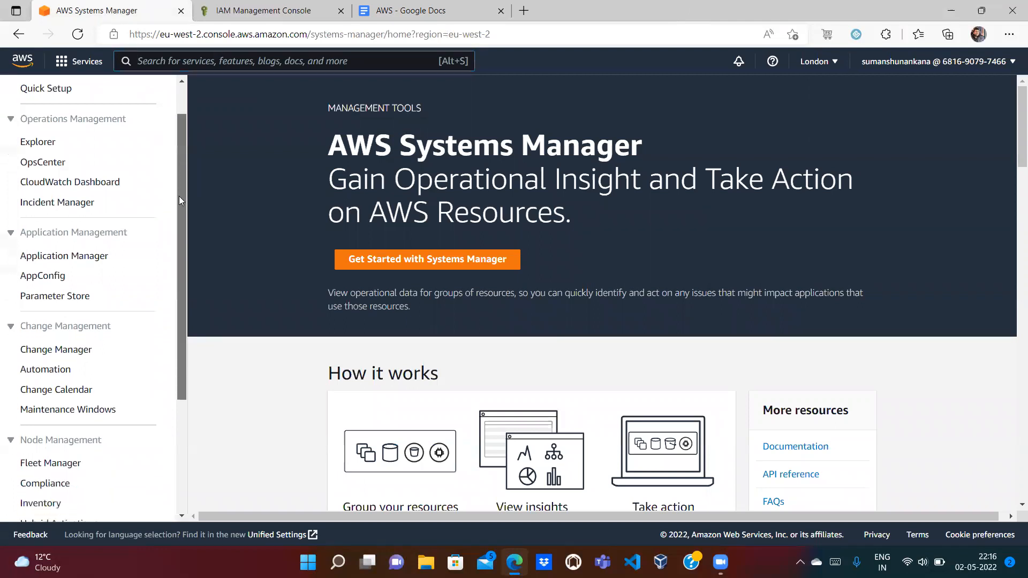
scroll(174, 230, "down", 2)
scroll(175, 157, "up", 4)
scroll(174, 188, "down", 2)
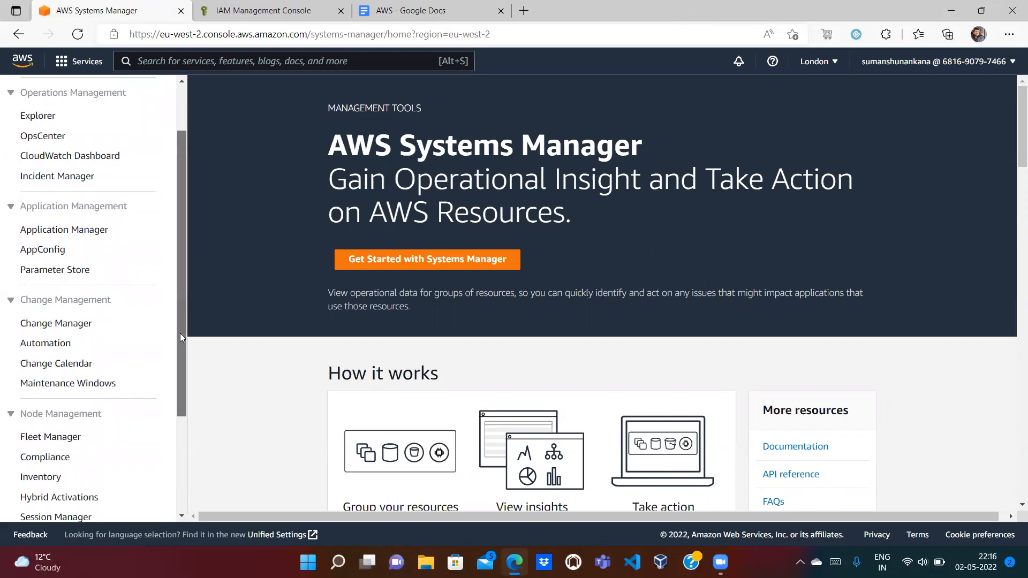
left_click_drag(180, 333, 177, 445)
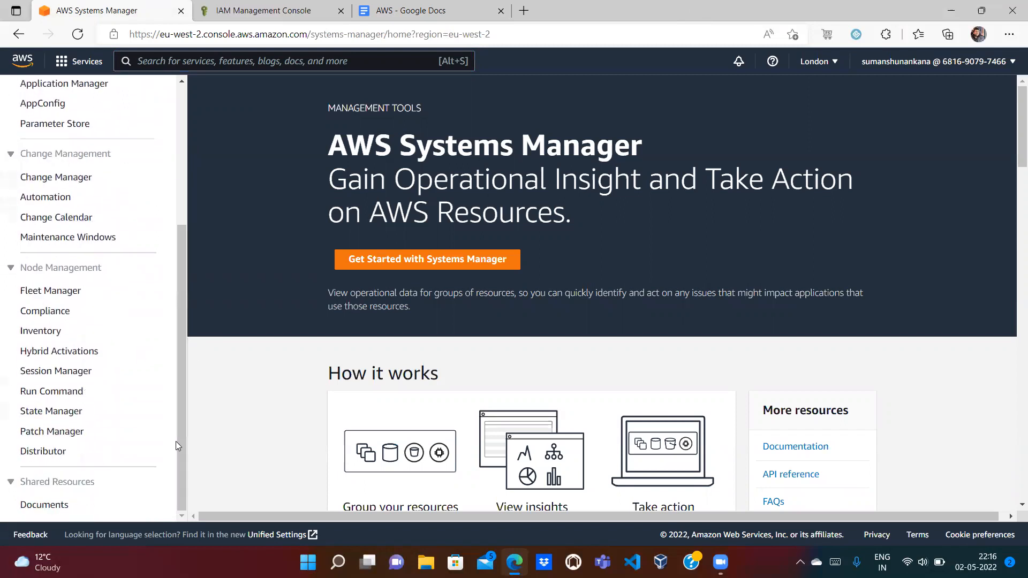
left_click(35, 294)
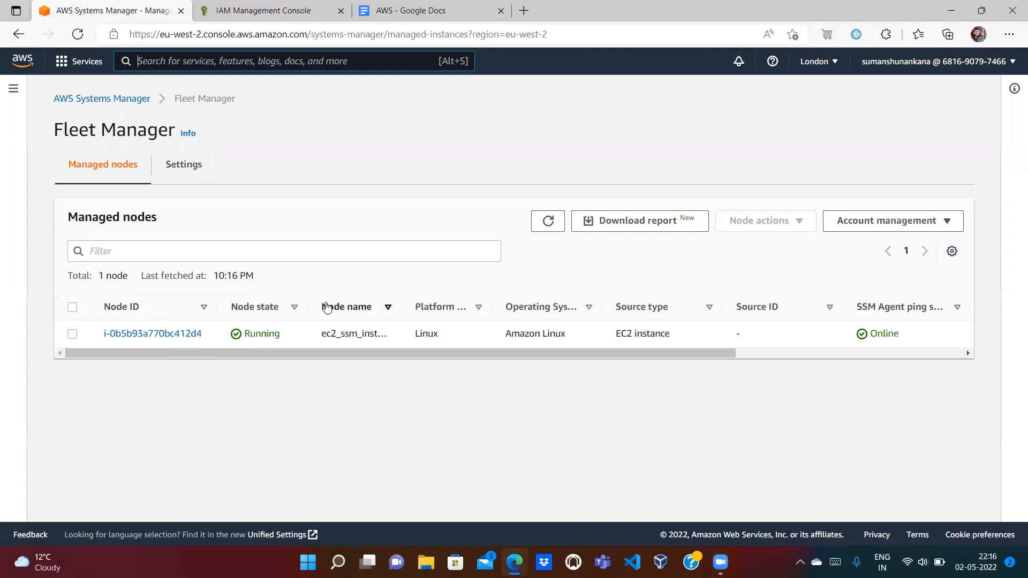
Step: Review the EC2 and SSM Agent parts of the notes diagram
left_click(401, 10)
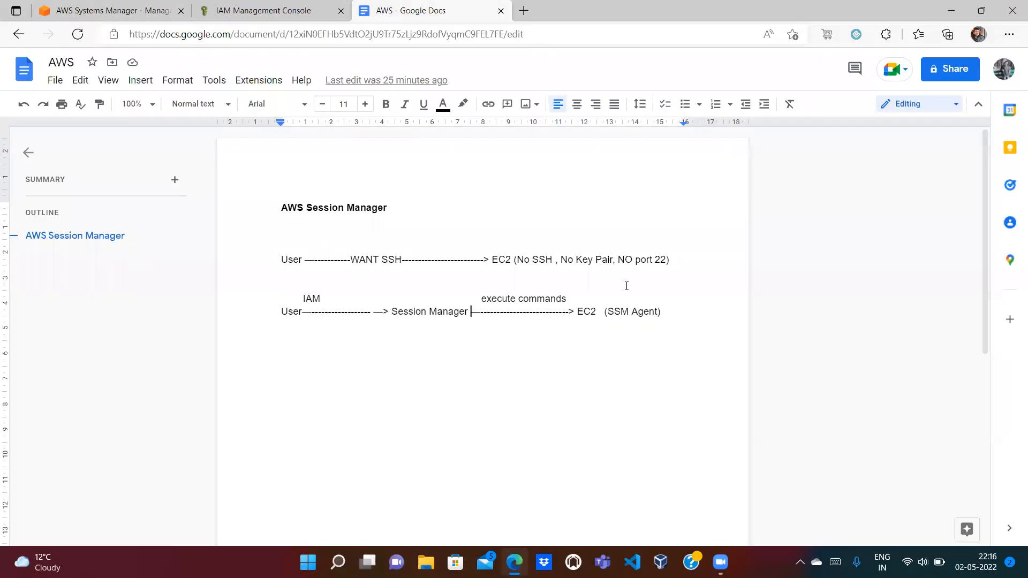
double_click(579, 310)
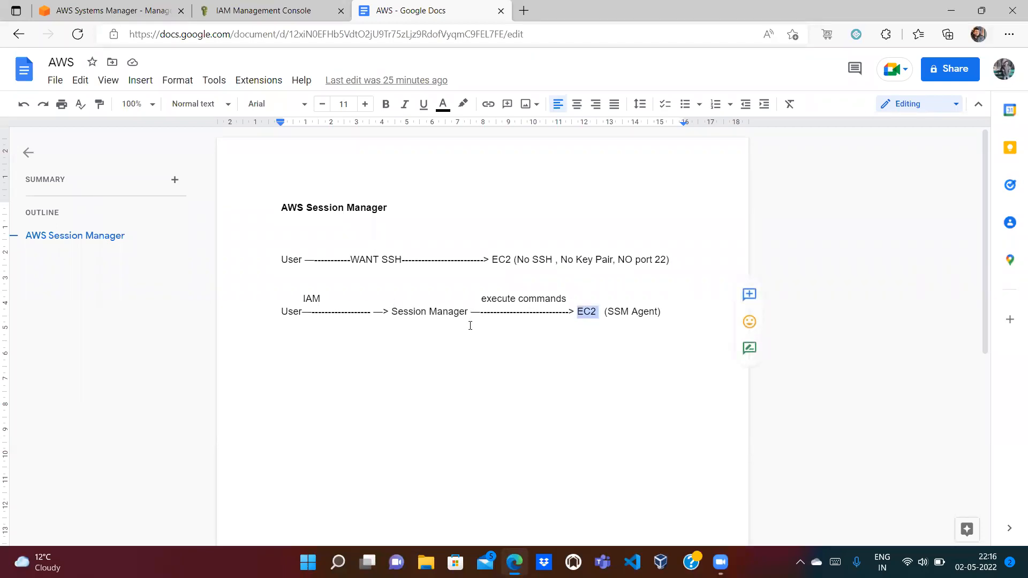
left_click(605, 317)
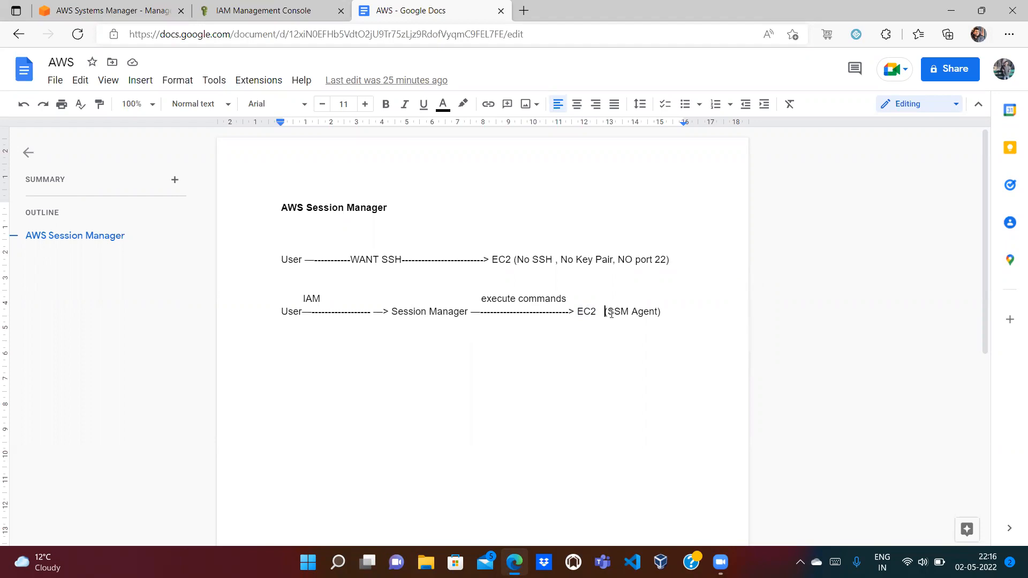
double_click(615, 311)
left_click(574, 316)
Step: Confirm ec2_ssm_instance is running with SSM Agent 3.1.1188.0 online
left_click(221, 5)
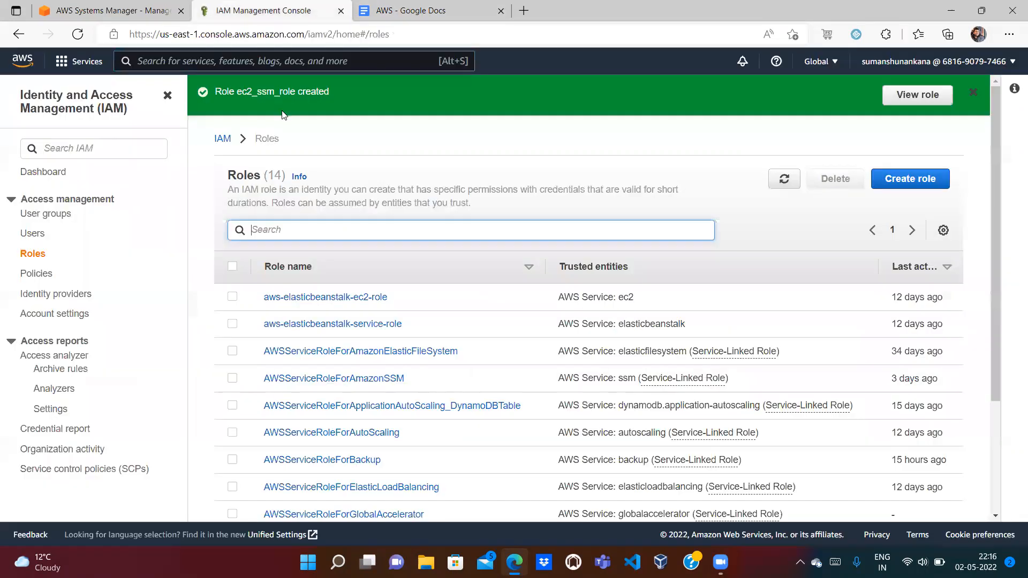
left_click(117, 5)
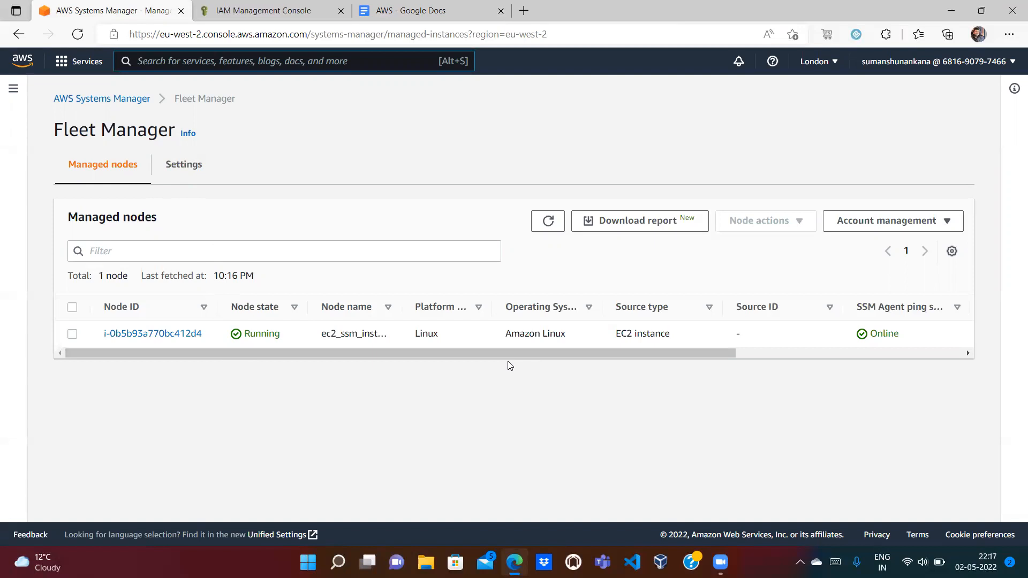
left_click_drag(507, 354, 749, 346)
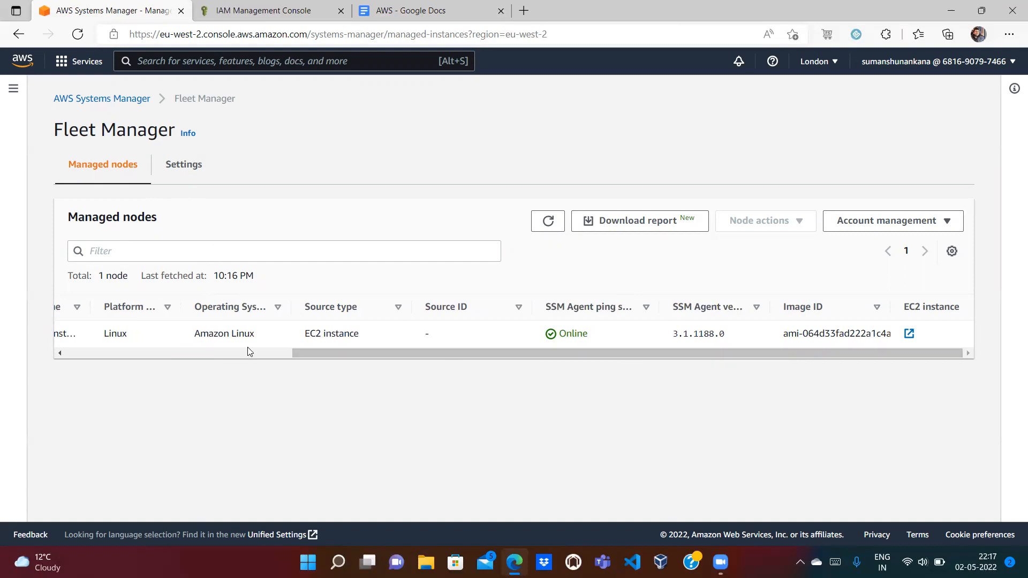
left_click(162, 354)
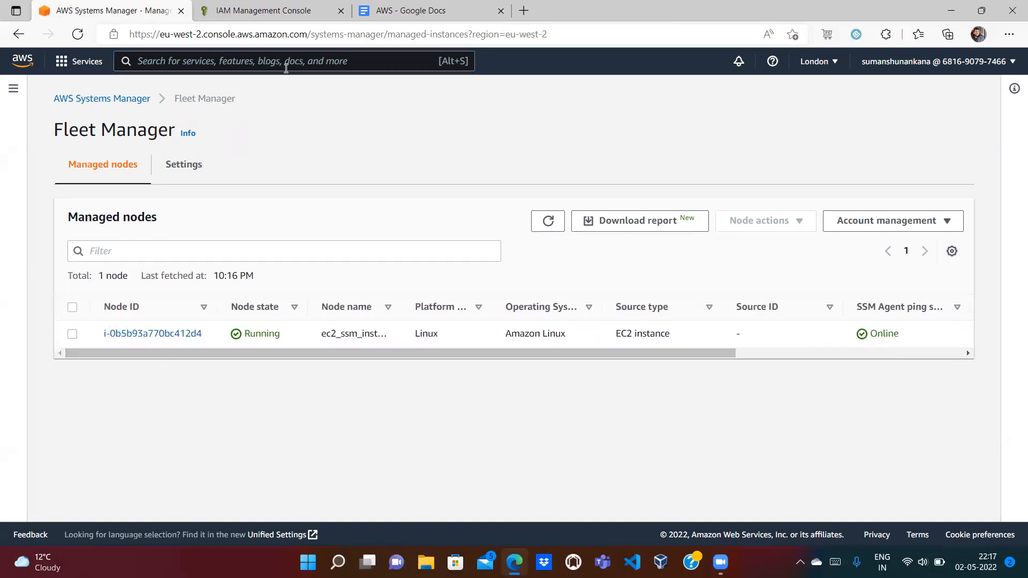
left_click(443, 9)
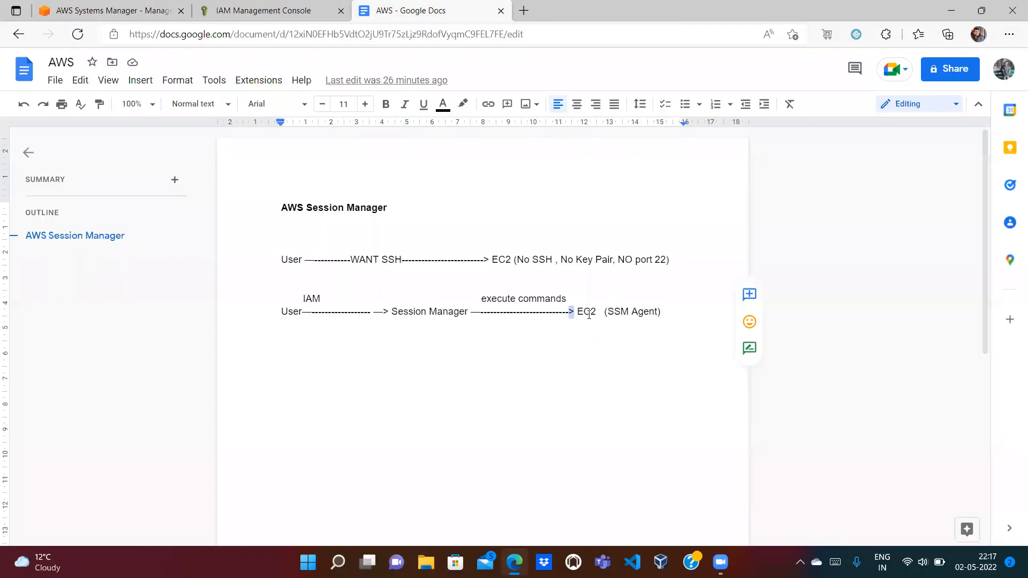
left_click(587, 315)
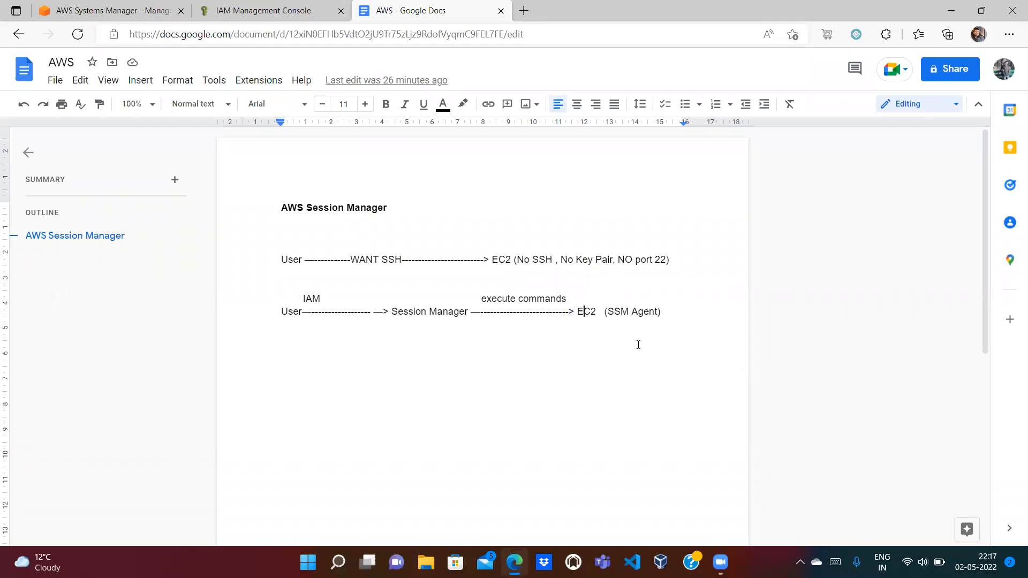
left_click(89, 10)
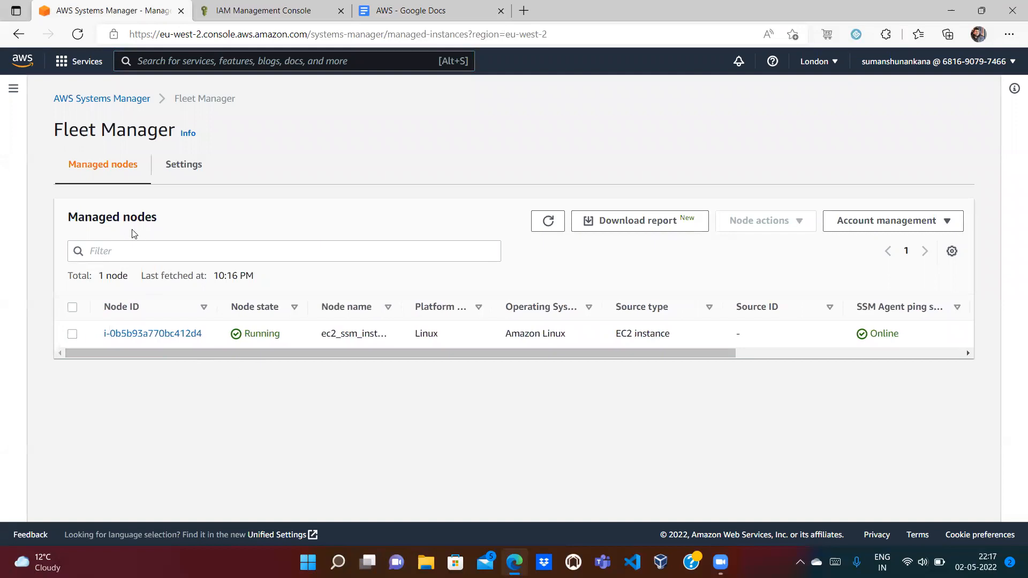
Step: Go back to Systems Manager home and open the Session Manager feature via a 'Session Manager' search
left_click(102, 98)
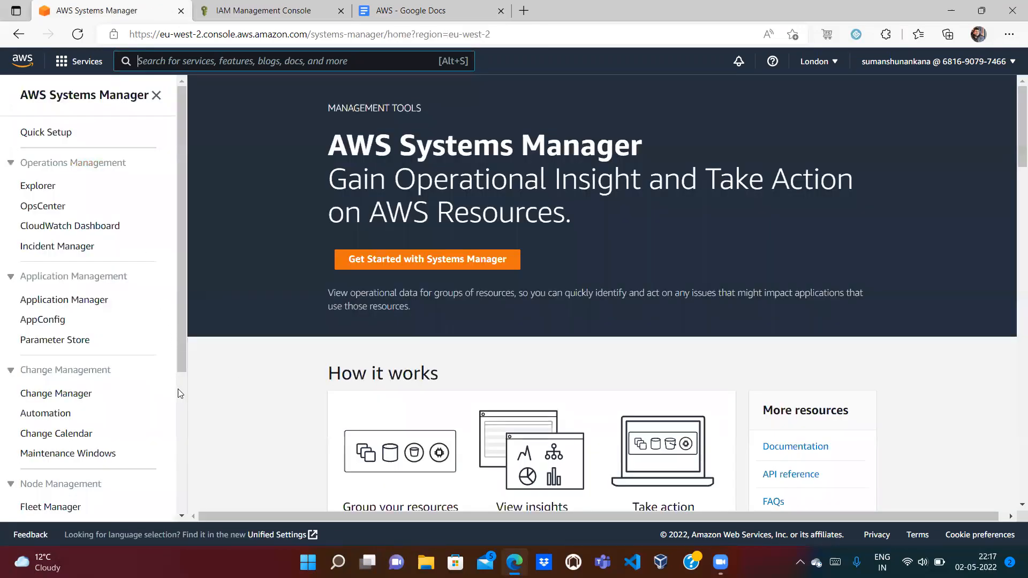
scroll(180, 394, "down", 4)
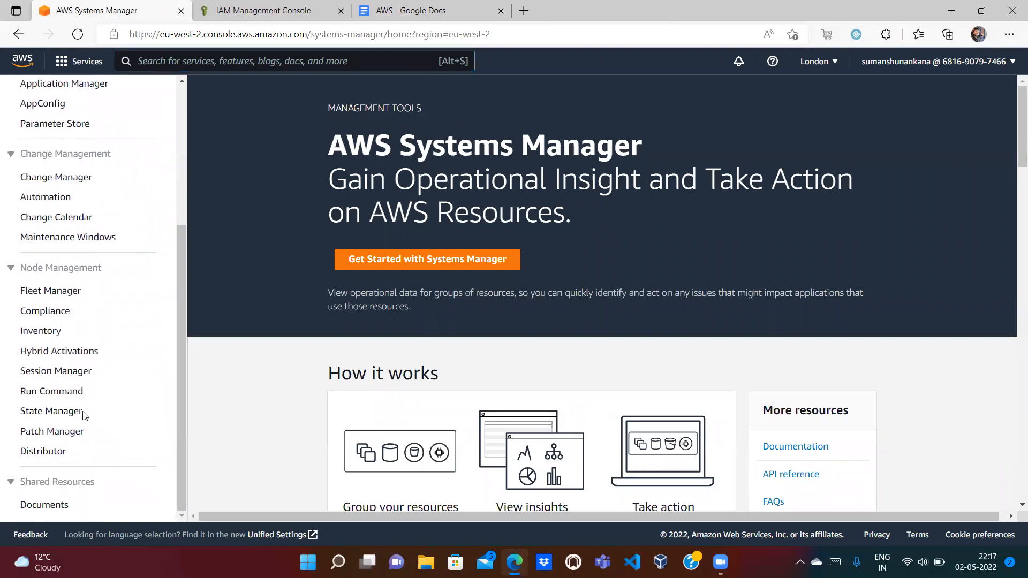
left_click(70, 377)
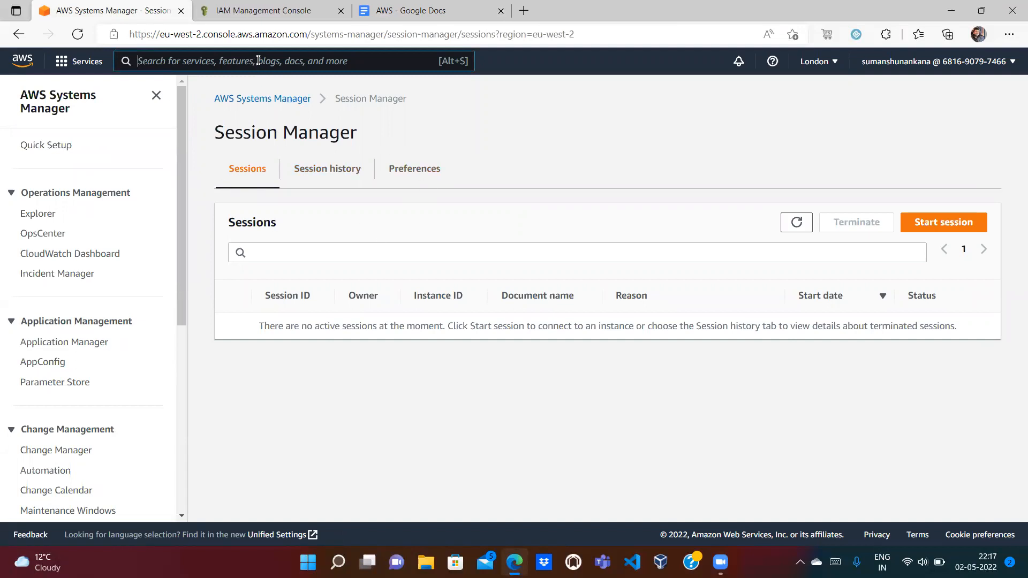
type("Session Manager")
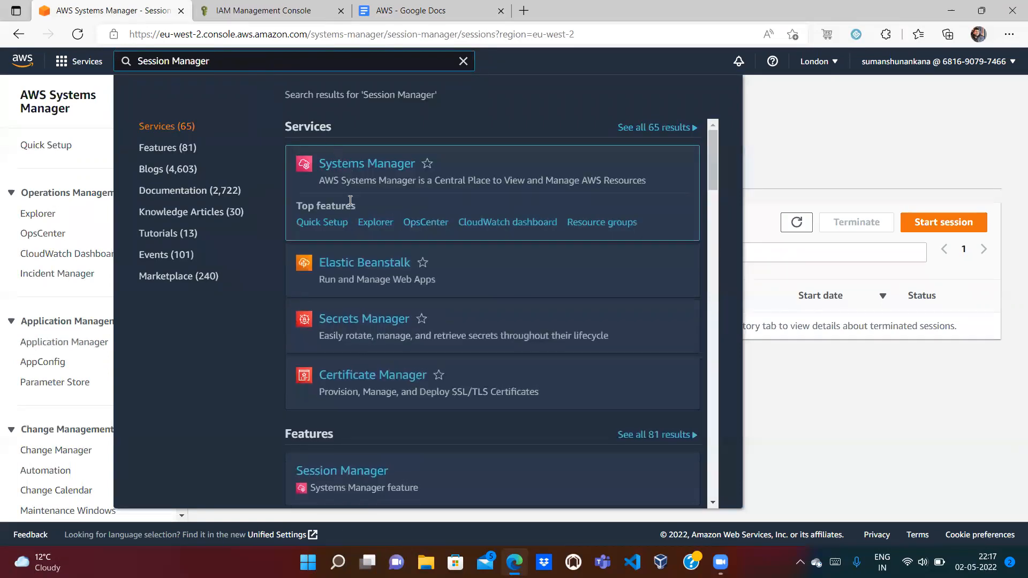
left_click(337, 430)
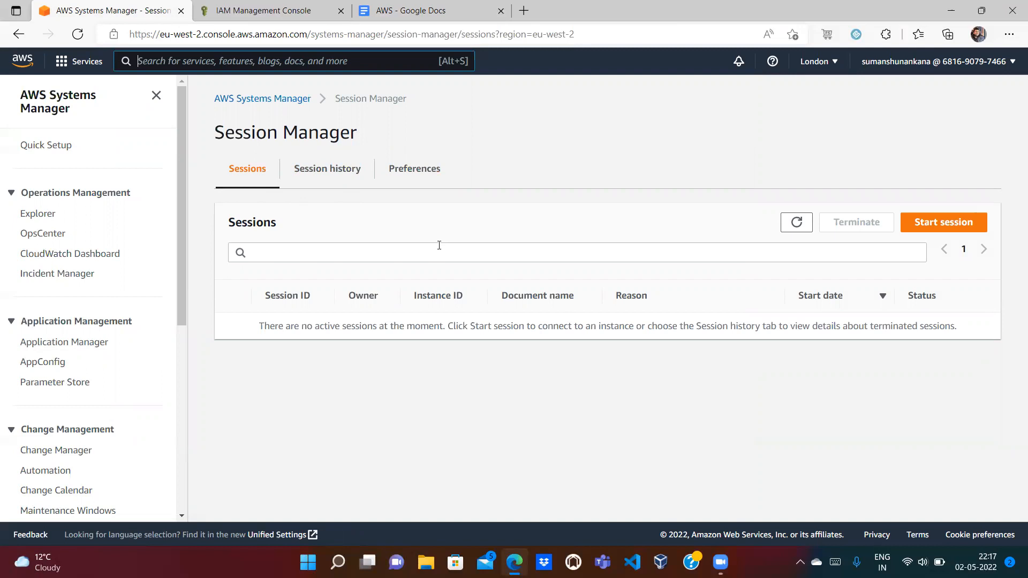
Step: Start a Session Manager session targeting ec2_ssm_instance
left_click(941, 222)
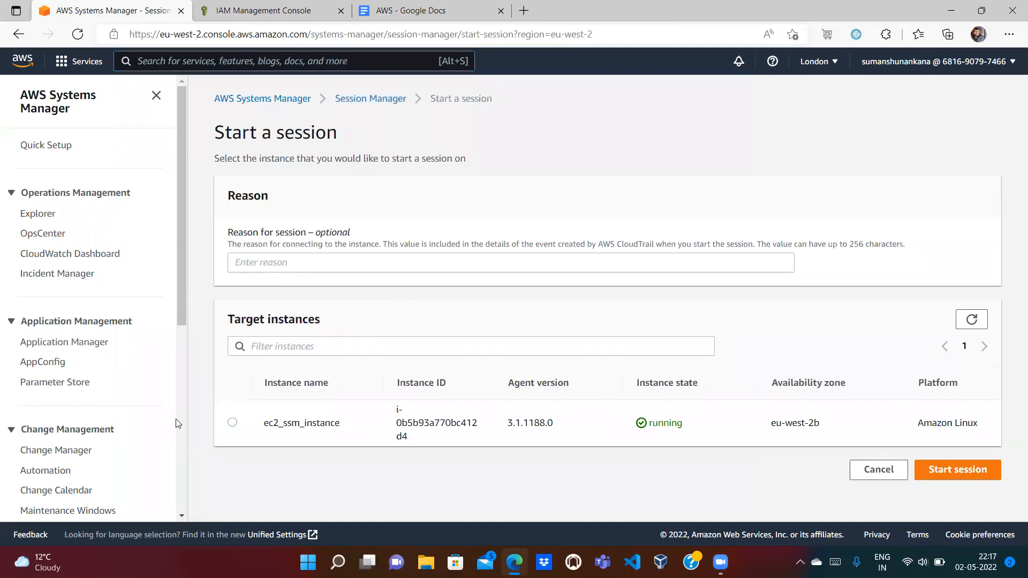
left_click(232, 424)
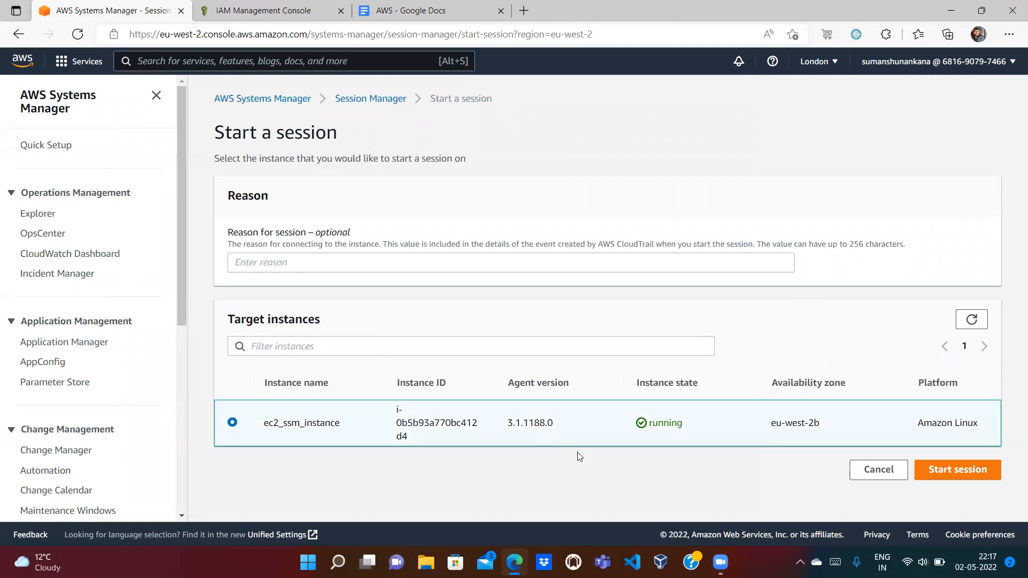
left_click(959, 471)
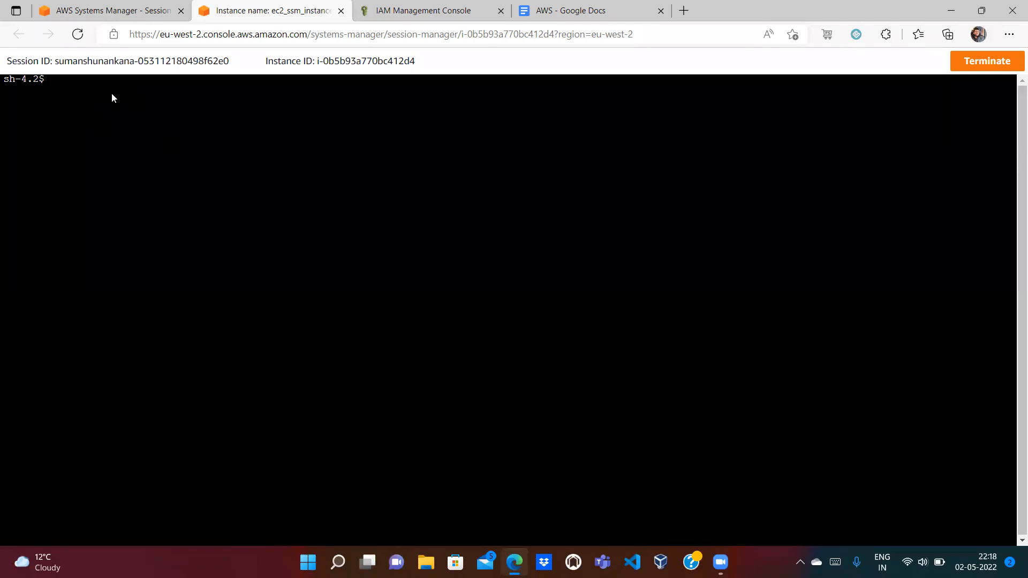
Step: In the shell, ping google.com, stop it, clear the screen and run hostname
type("ping google.com")
key("Return")
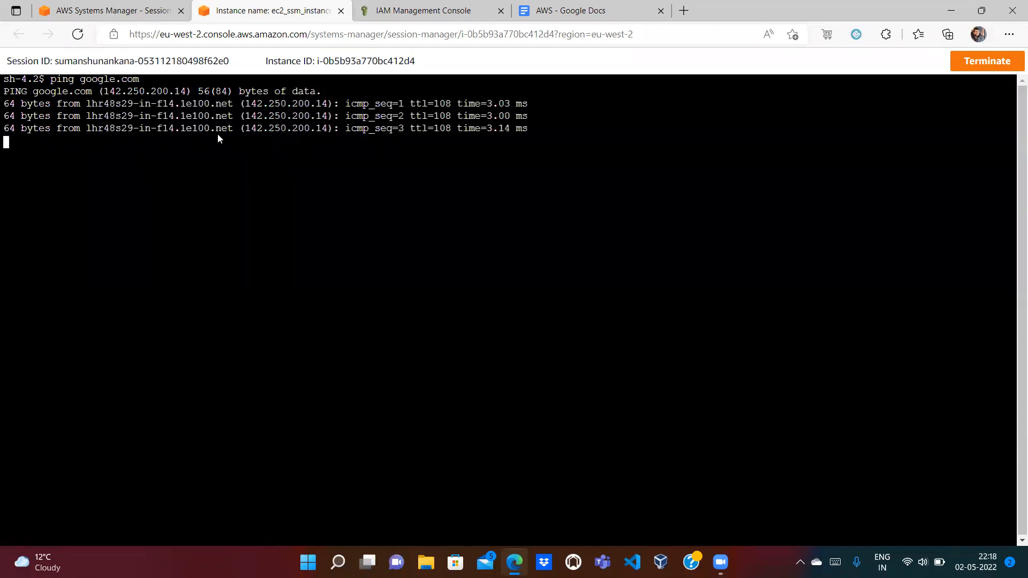
key("ctrl+c")
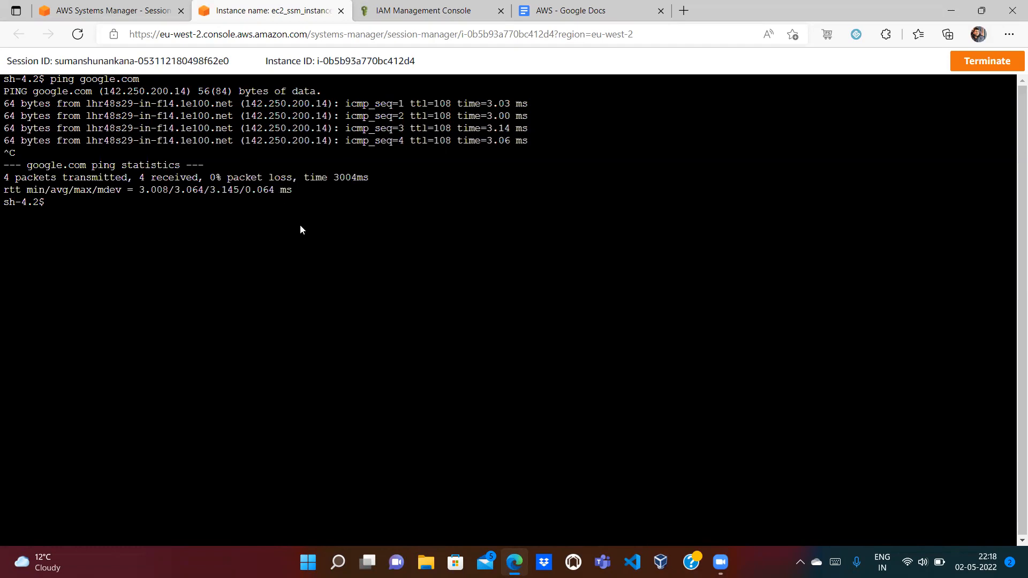
type("clear")
key("Return")
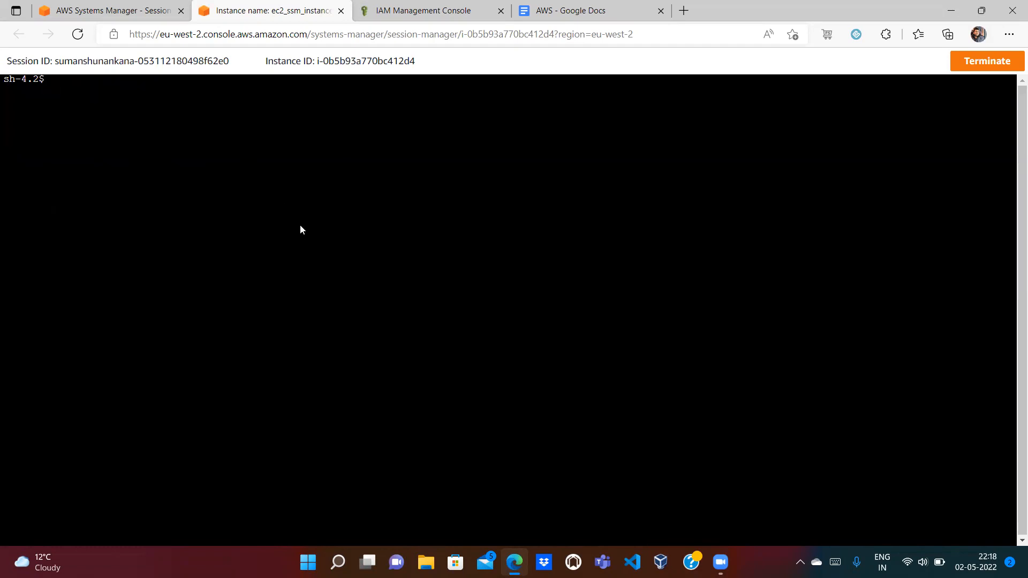
type("hostname")
key("Return")
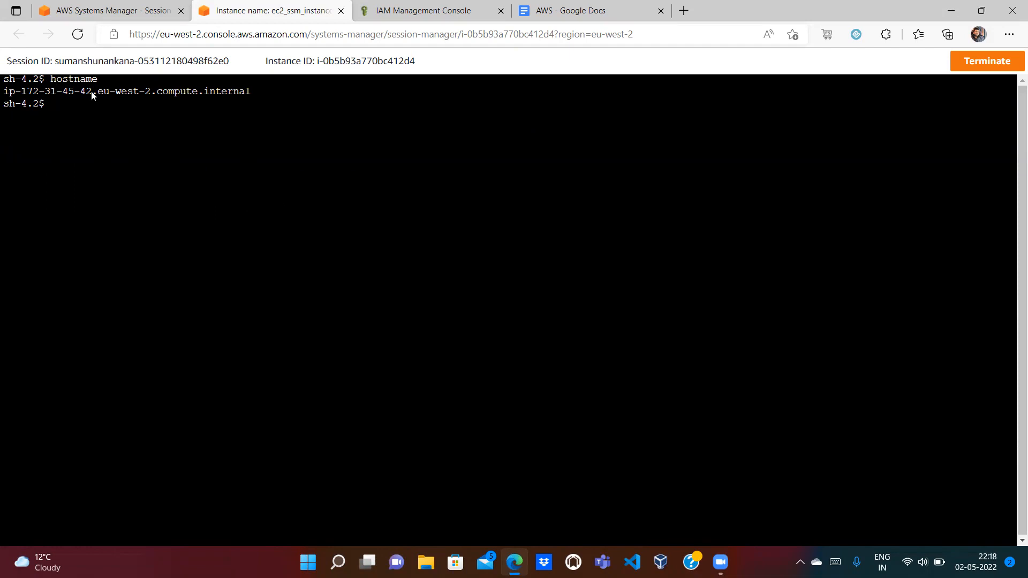
Step: Open EC2 from the console search and select ec2_ssm_instance in the instances list
left_click(113, 6)
left_click(180, 64)
type("Ec2")
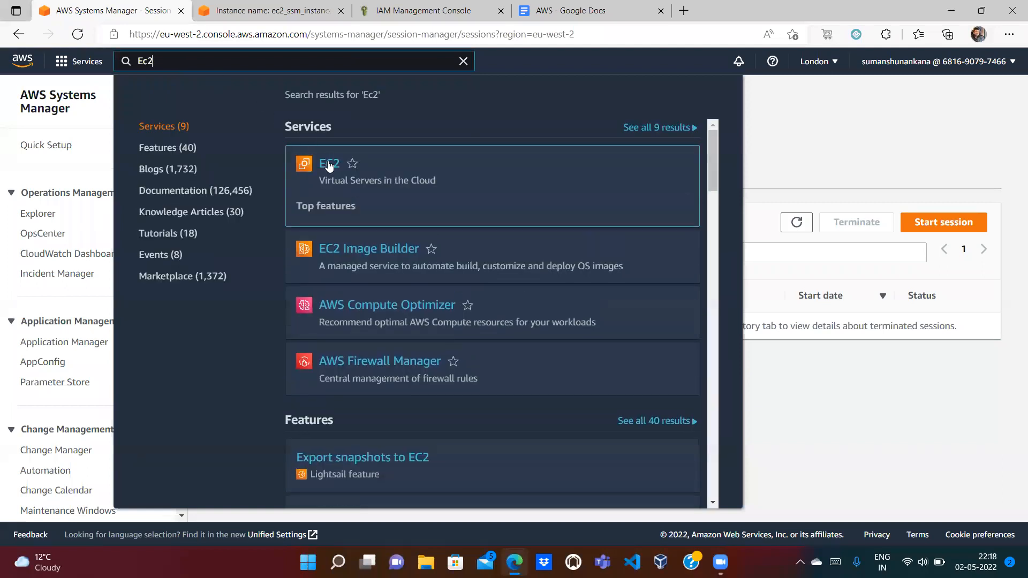
left_click(330, 165)
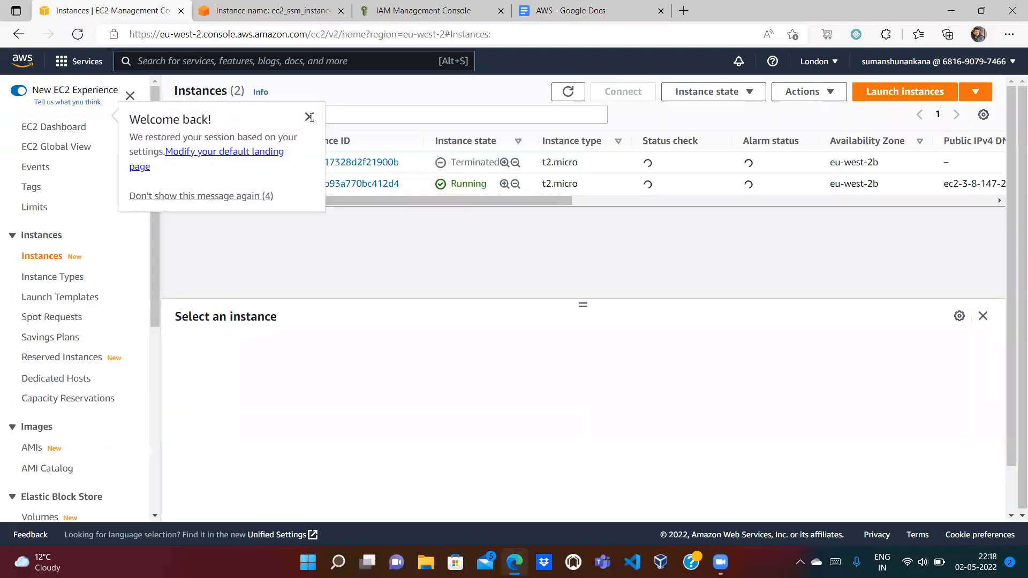
left_click(310, 117)
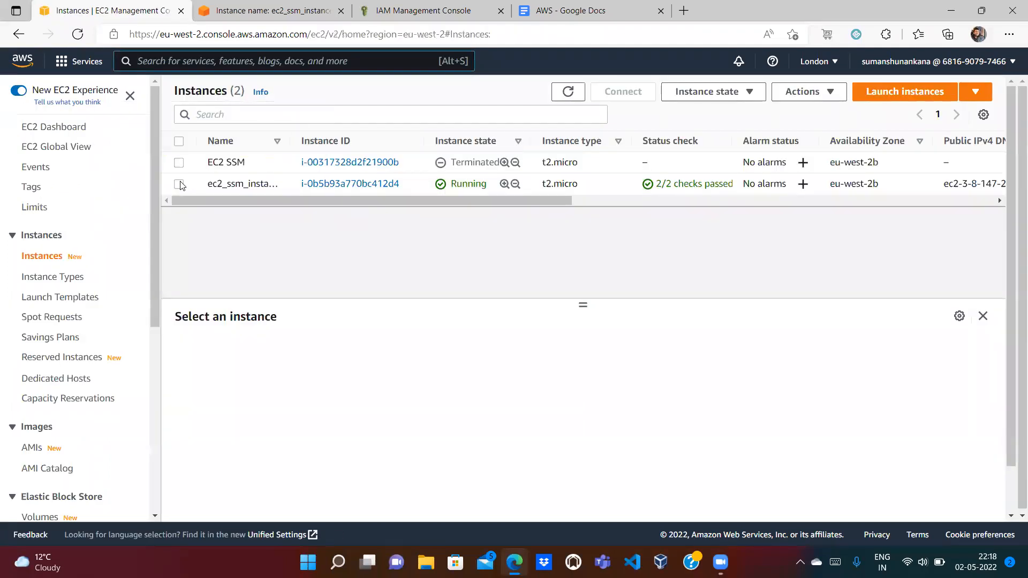
left_click(179, 183)
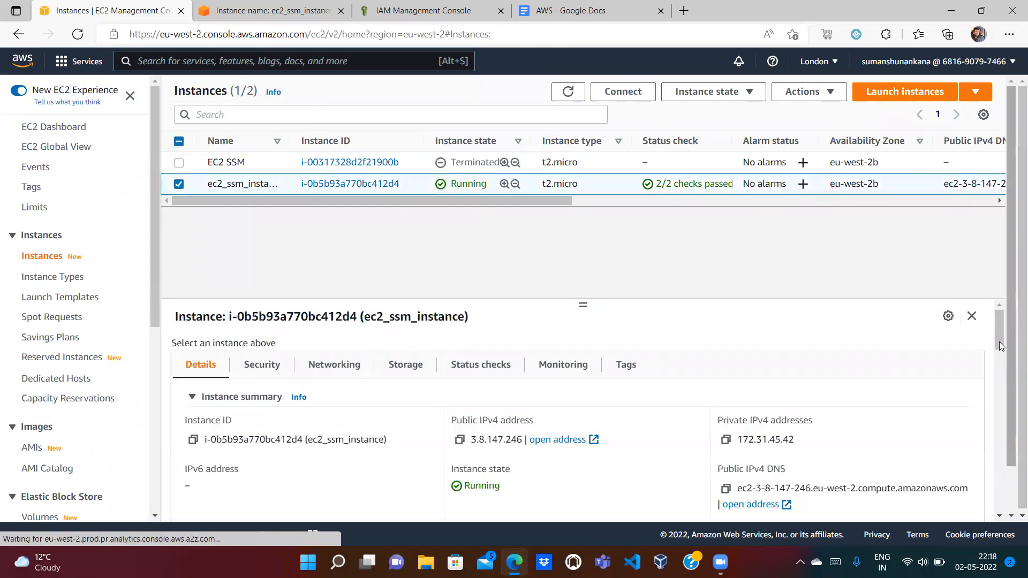
Step: Compare the private IPv4 172.31.45.42 with the session's hostname ip-172-31-45-42
left_click_drag(999, 342, 997, 348)
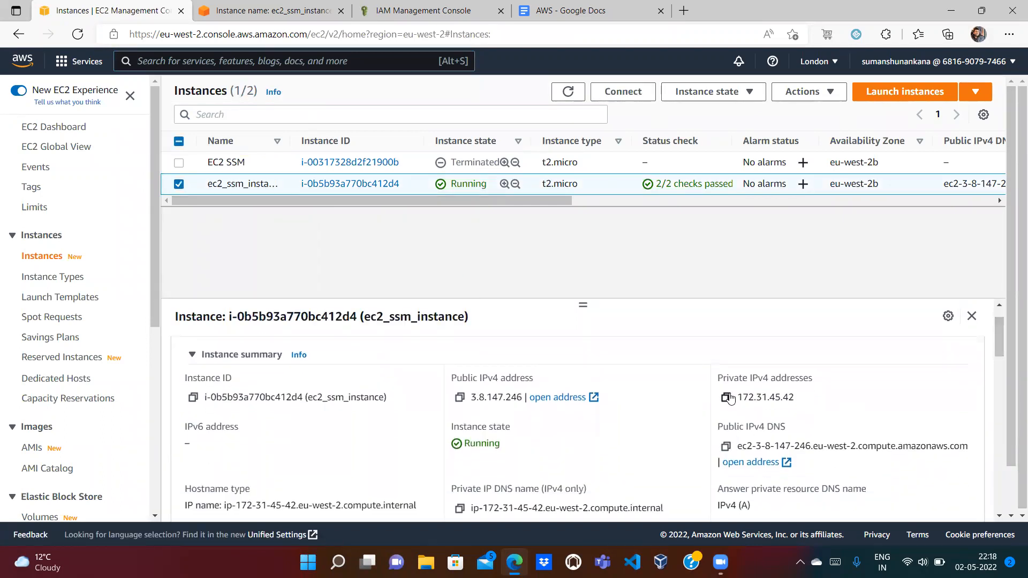
left_click_drag(738, 399, 788, 399)
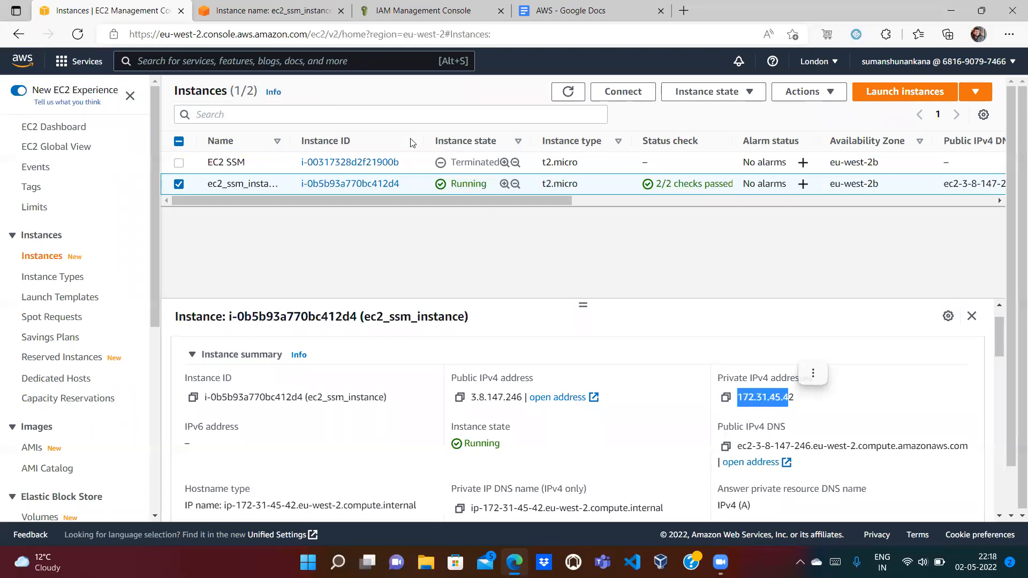
left_click(271, 11)
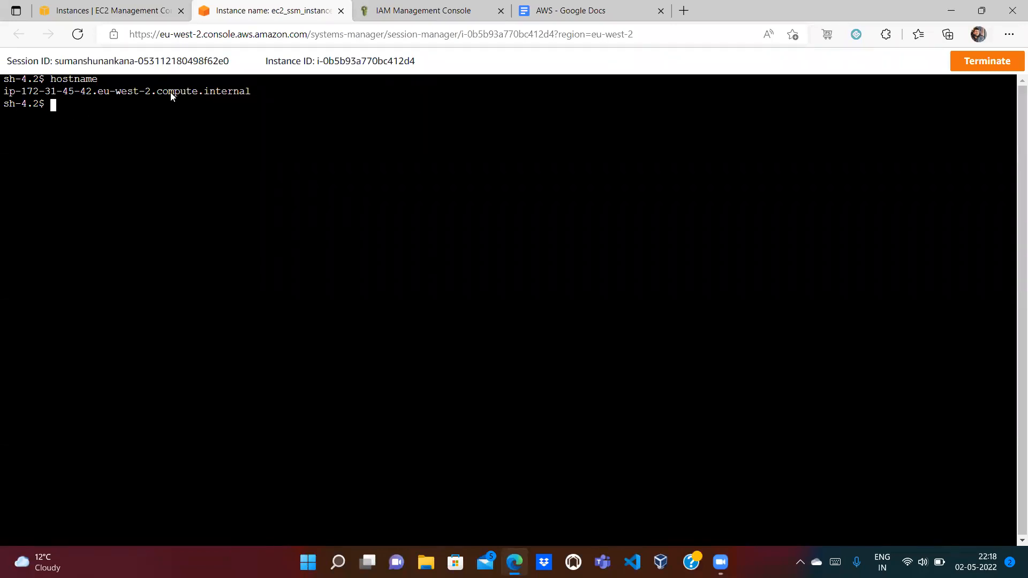
left_click_drag(315, 61, 412, 74)
left_click(82, 7)
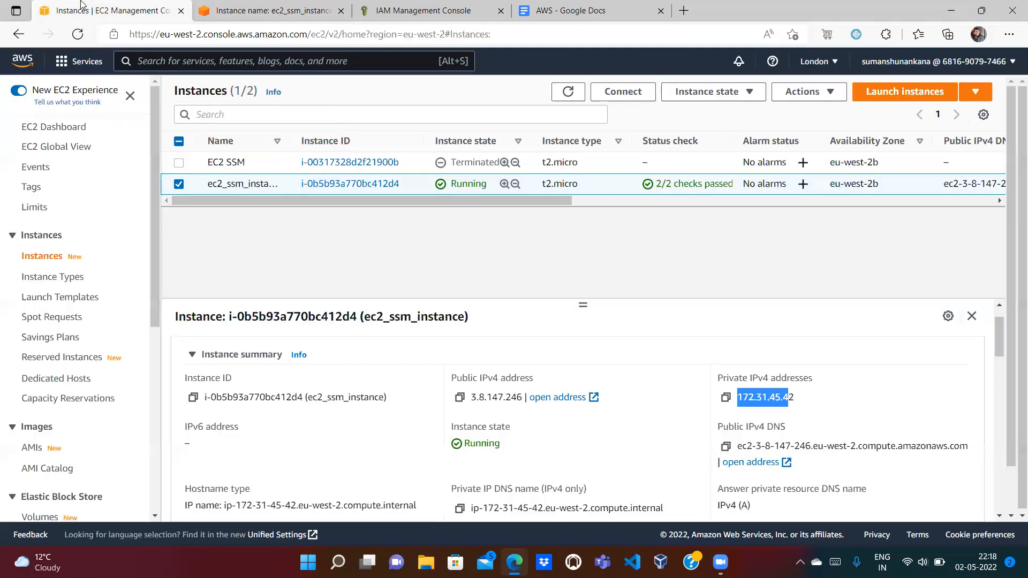
left_click(297, 9)
left_click(445, 61)
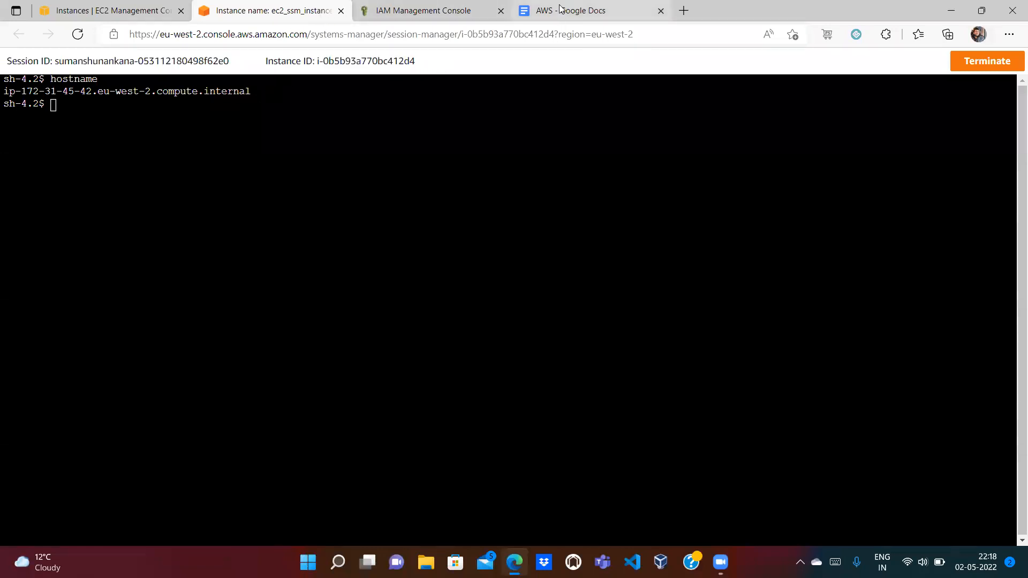
left_click(575, 16)
Step: Review the Session Manager diagram in the notes document
double_click(408, 301)
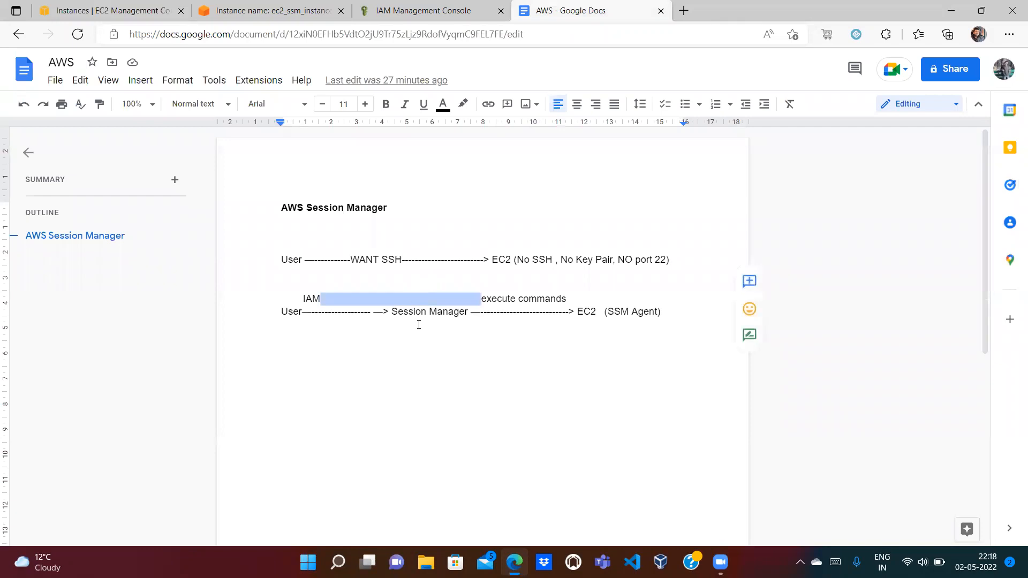
double_click(406, 310)
left_click(228, 5)
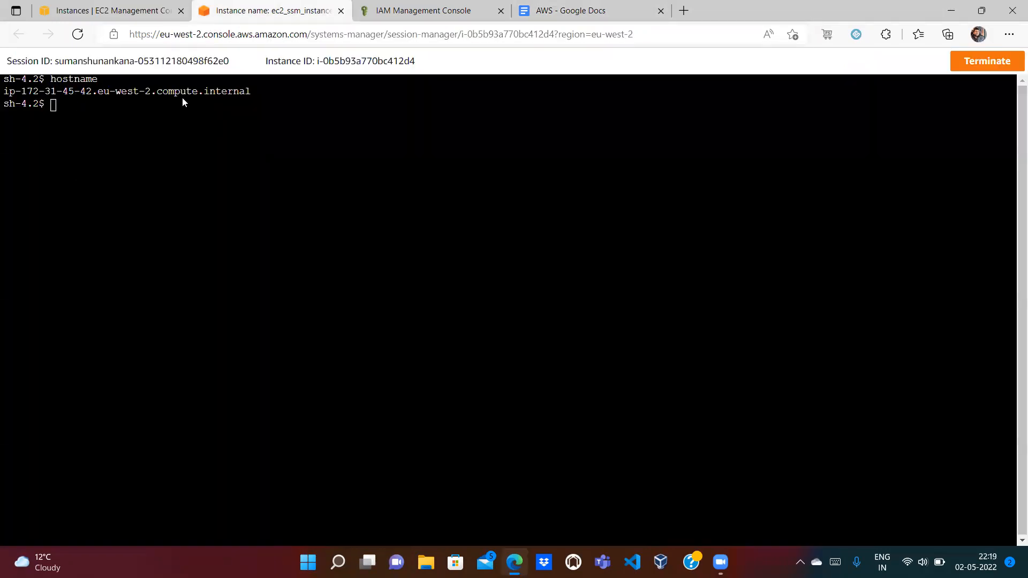
left_click(564, 10)
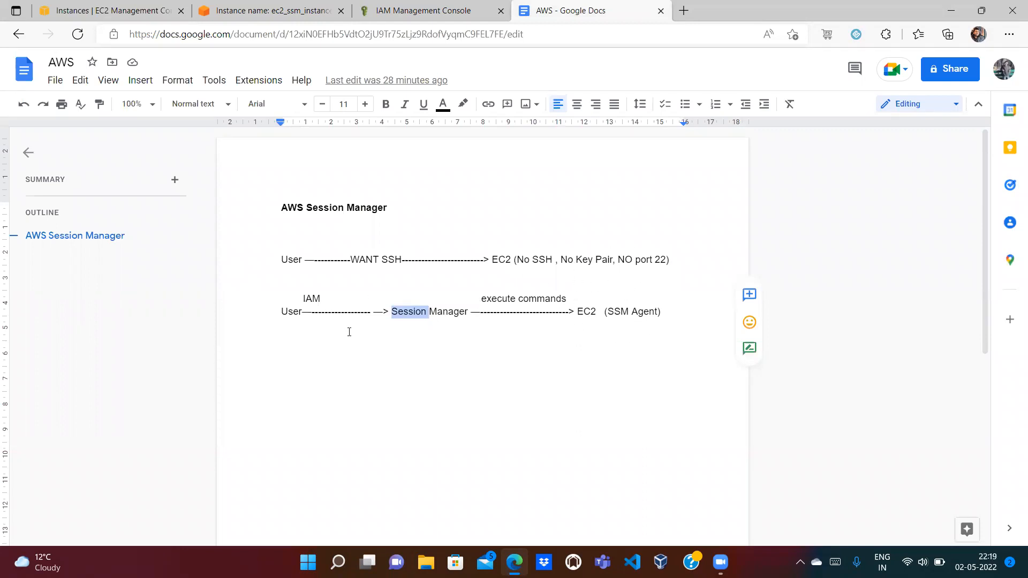
Step: Run exit in the instance's shell to end the session
left_click(263, 10)
type("exit")
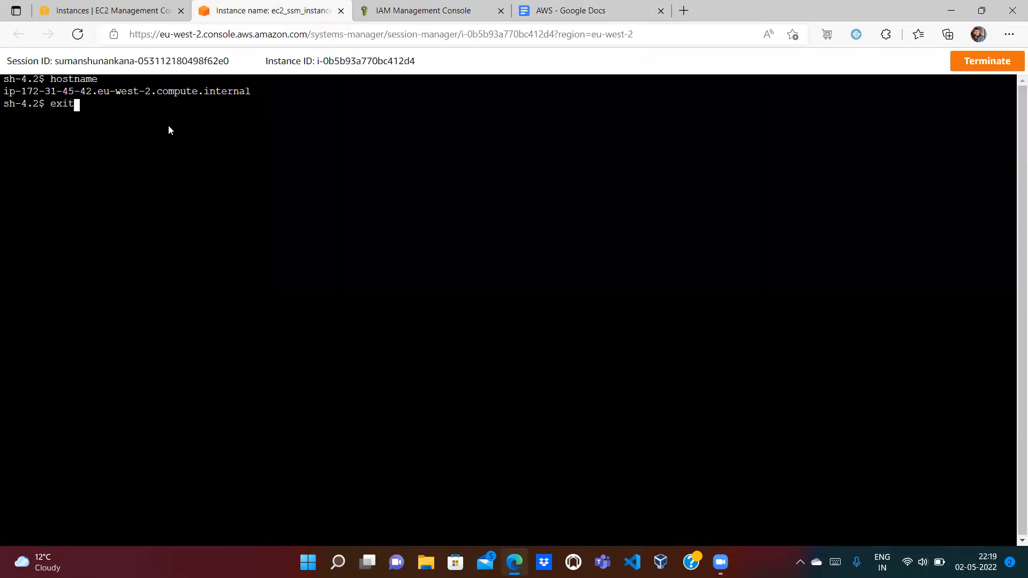
key("Return")
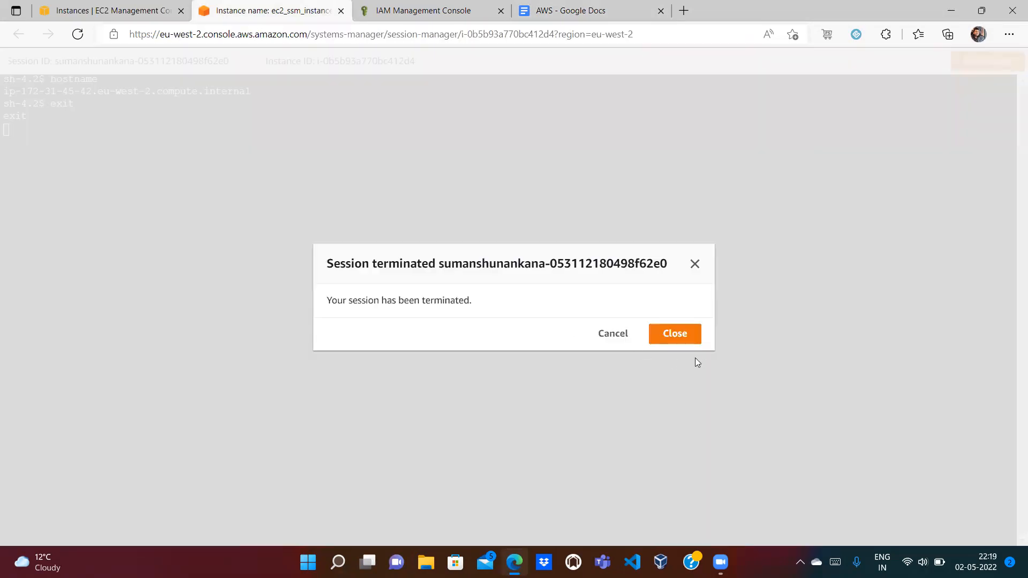
Step: Close the terminated-session notice and select ec2_ssm_role in IAM Roles
left_click(676, 338)
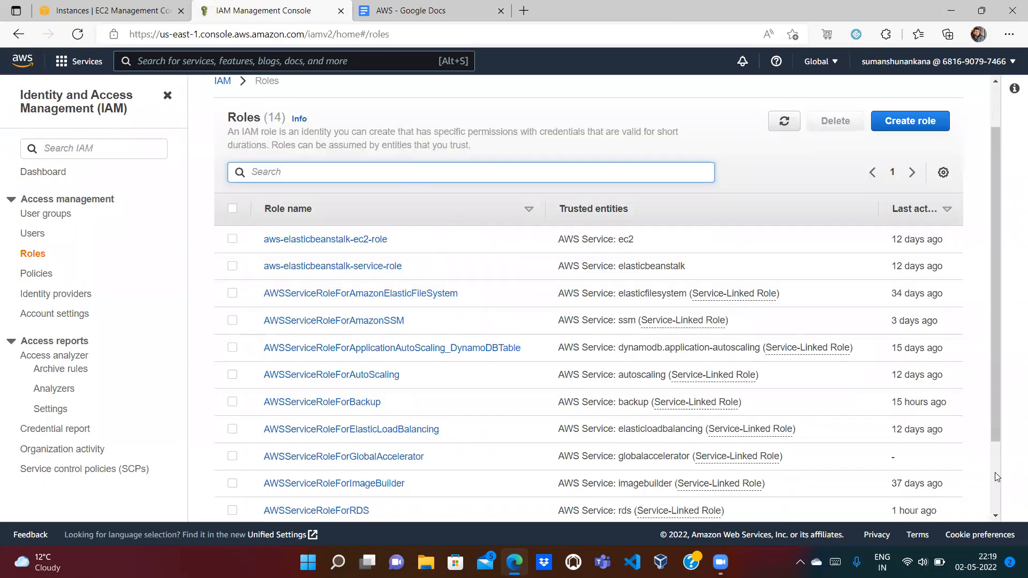
scroll(1006, 466, "down", 3)
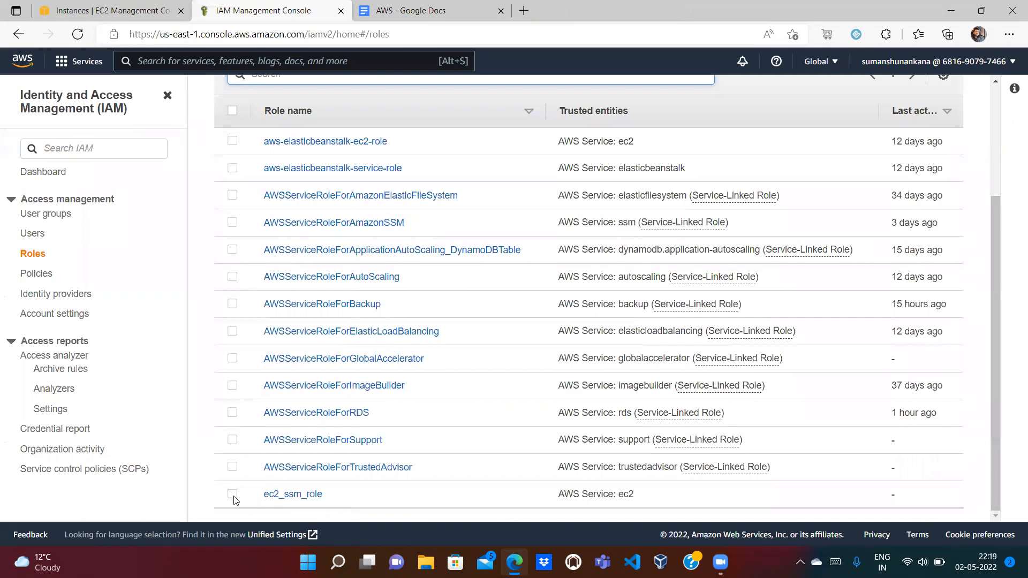
left_click(232, 493)
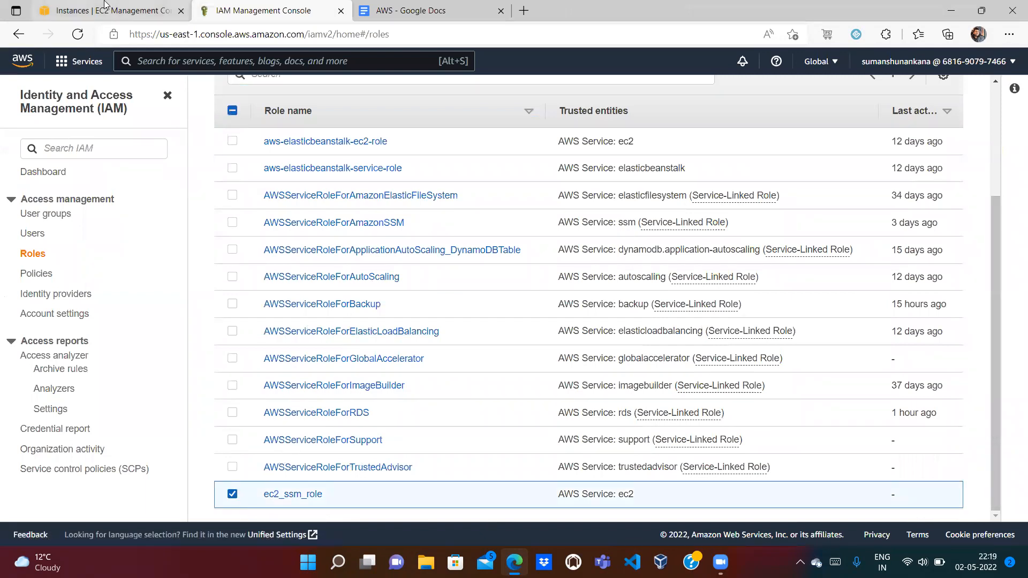
Step: Search the instance details for ssm to check its attached IAM role
key("ctrl+shift+Tab")
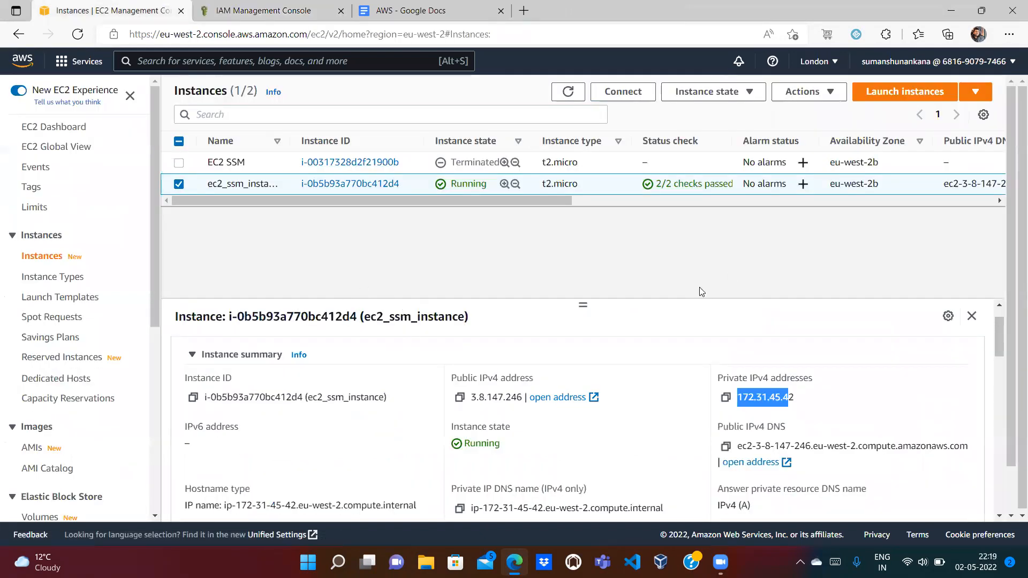
mouse_move(998, 339)
left_mouse_down()
mouse_move(995, 489)
mouse_move(997, 328)
left_mouse_up()
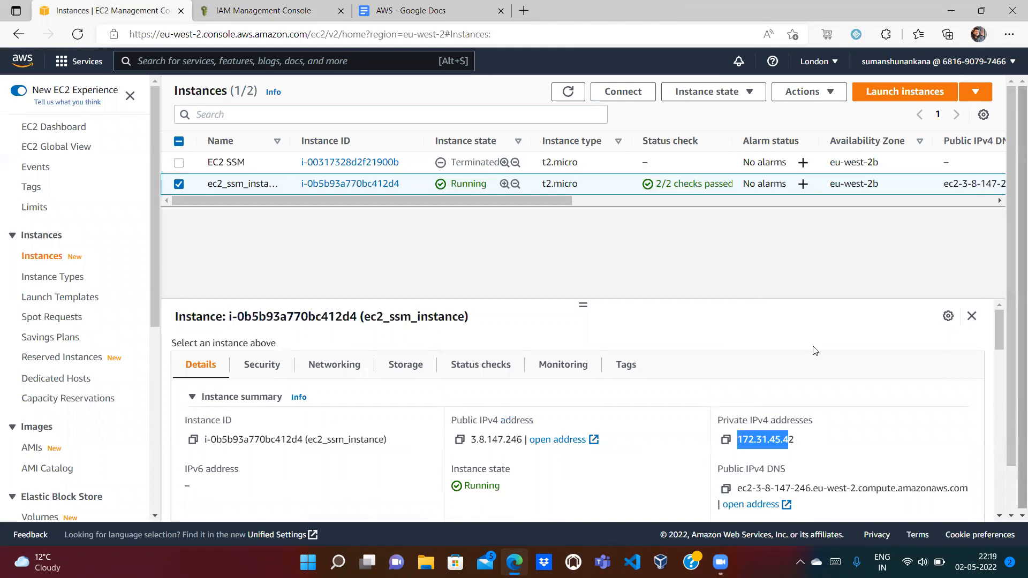
key("ctrl+f")
type("ssm")
scroll(765, 340, "down", 3)
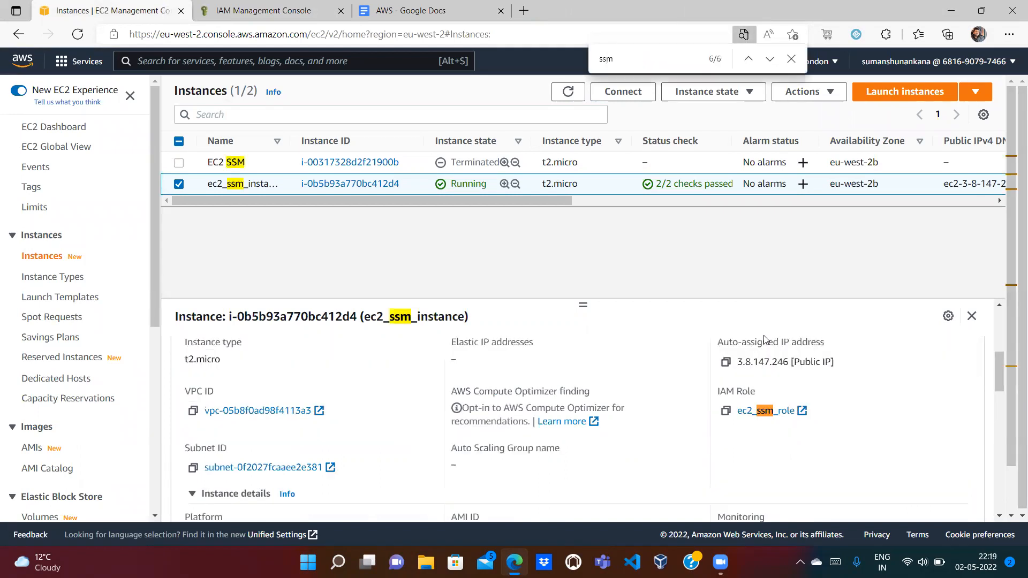
key("Return")
left_click(972, 317)
Step: Begin deleting ec2_ssm_role from the IAM Roles list
left_click(444, 11)
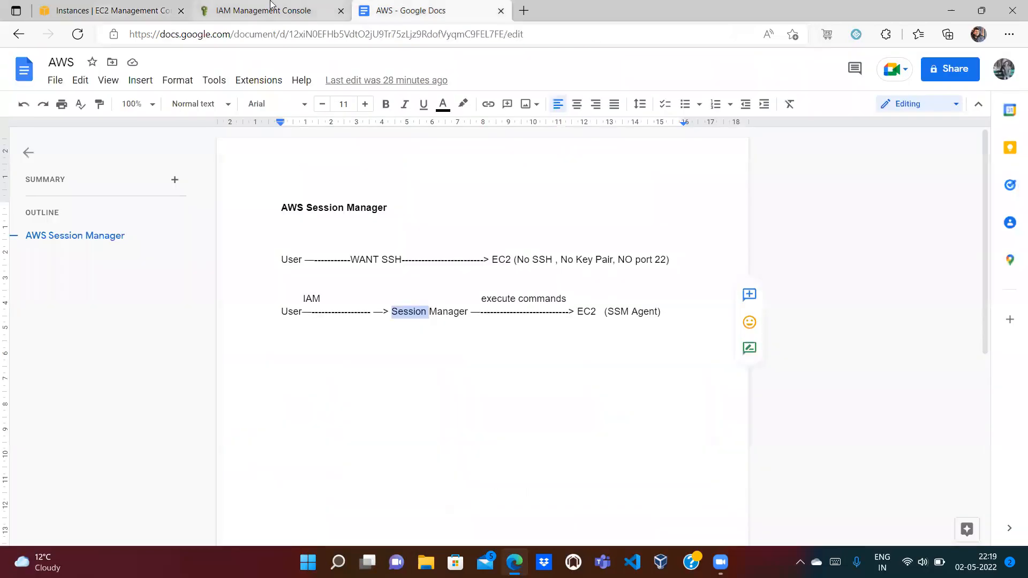
left_click(273, 11)
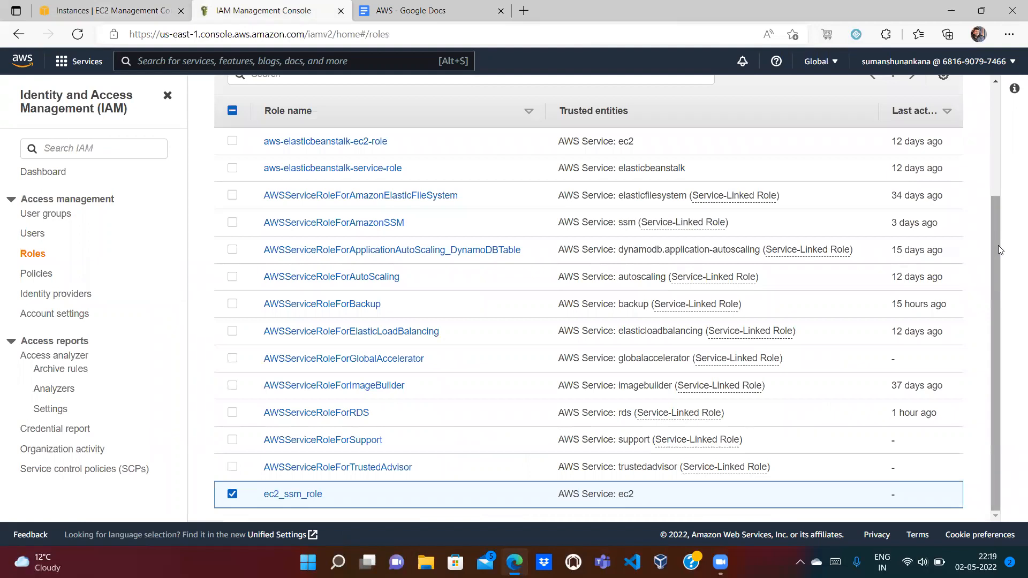
left_click_drag(998, 245, 1000, 128)
left_click(843, 180)
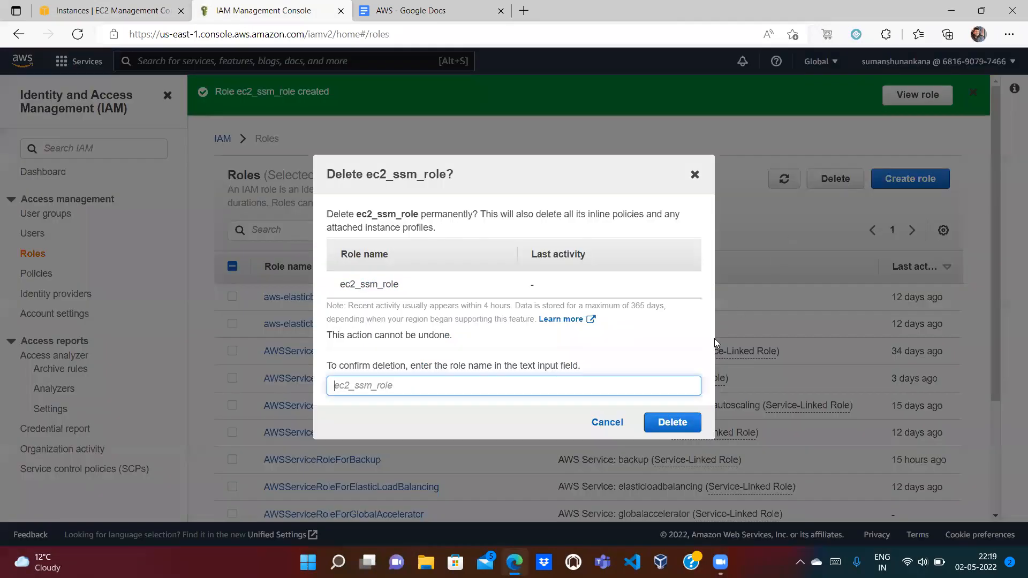
Step: Delete the IAM role ec2_ssm_role by pasting its name into the confirmation field
left_click_drag(426, 288, 339, 281)
key("ctrl+c")
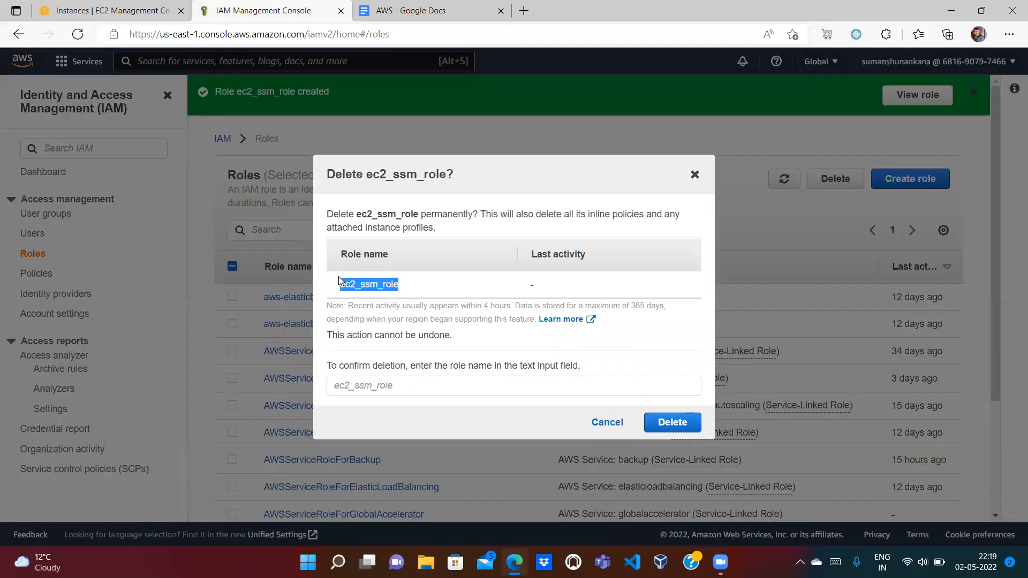
left_click(377, 389)
key("ctrl+v")
left_click(672, 423)
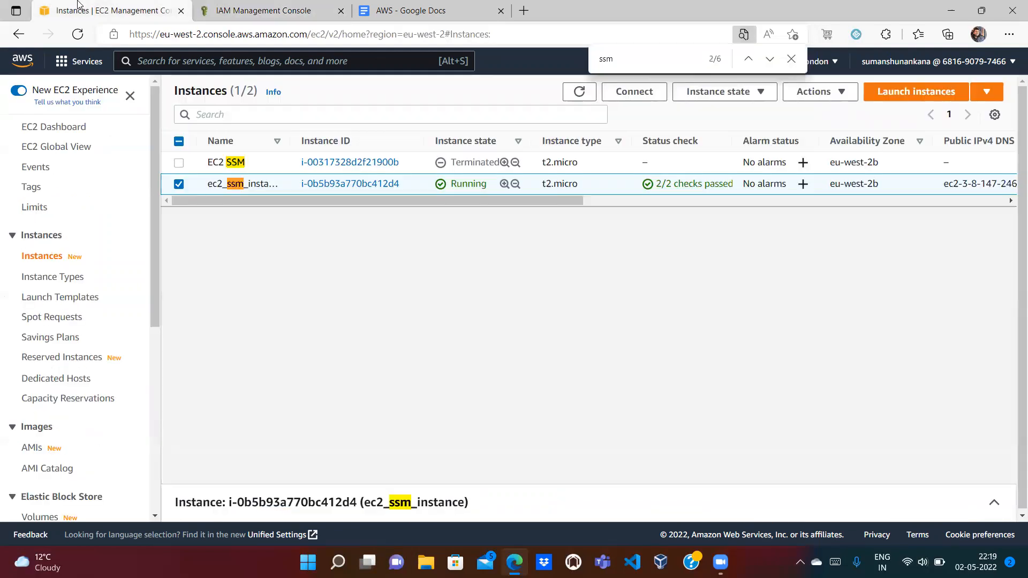
Step: Terminate ec2_ssm_instance from the EC2 Instances list and refresh to see it shutting down
left_click(81, 6)
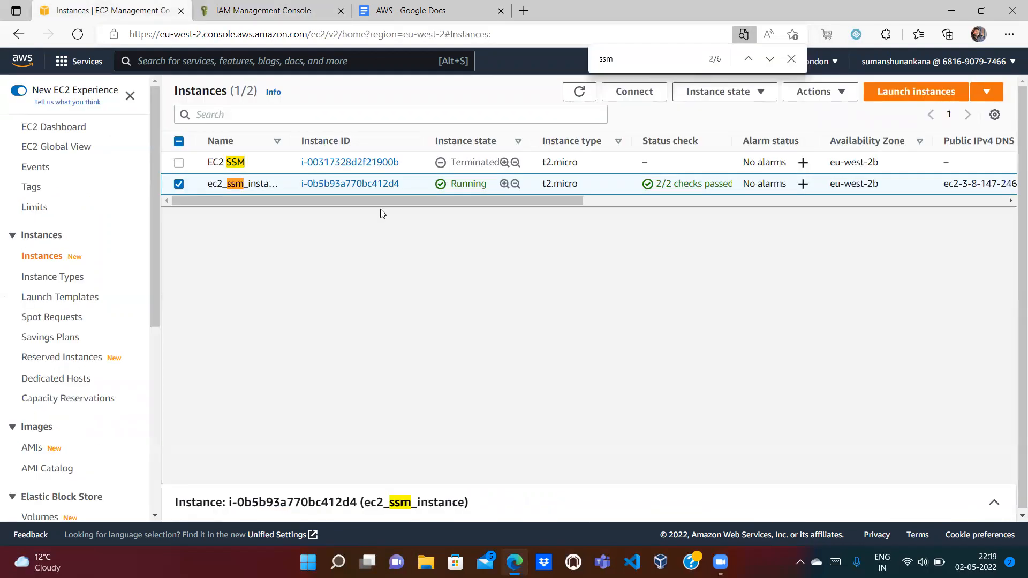
left_click(791, 58)
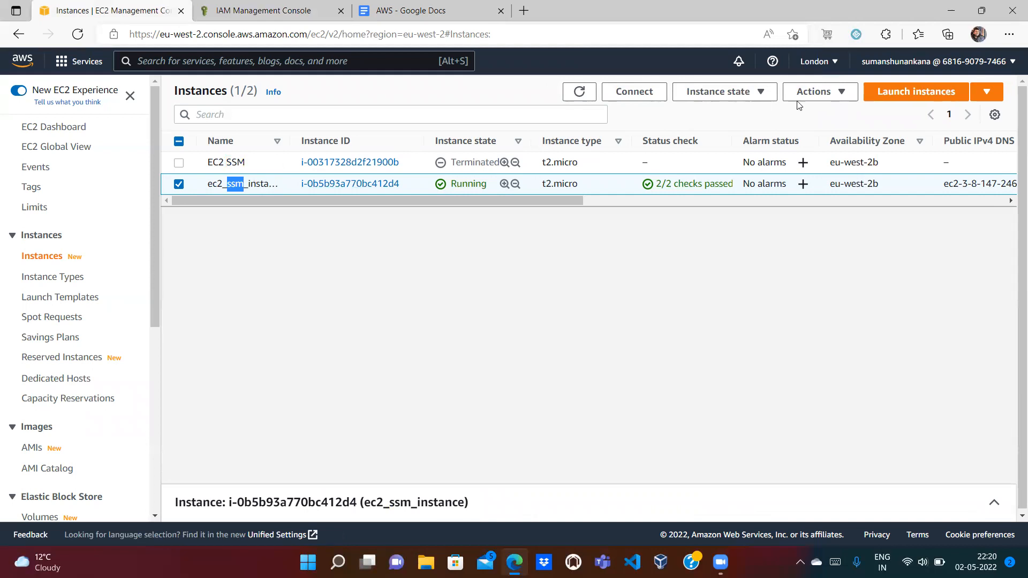
left_click(754, 88)
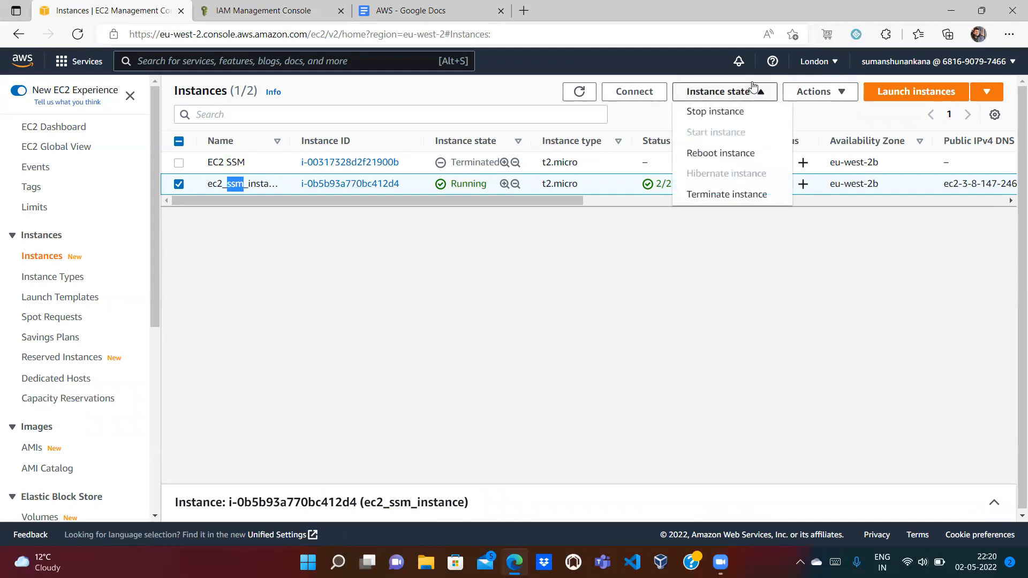
left_click(742, 196)
left_click(735, 402)
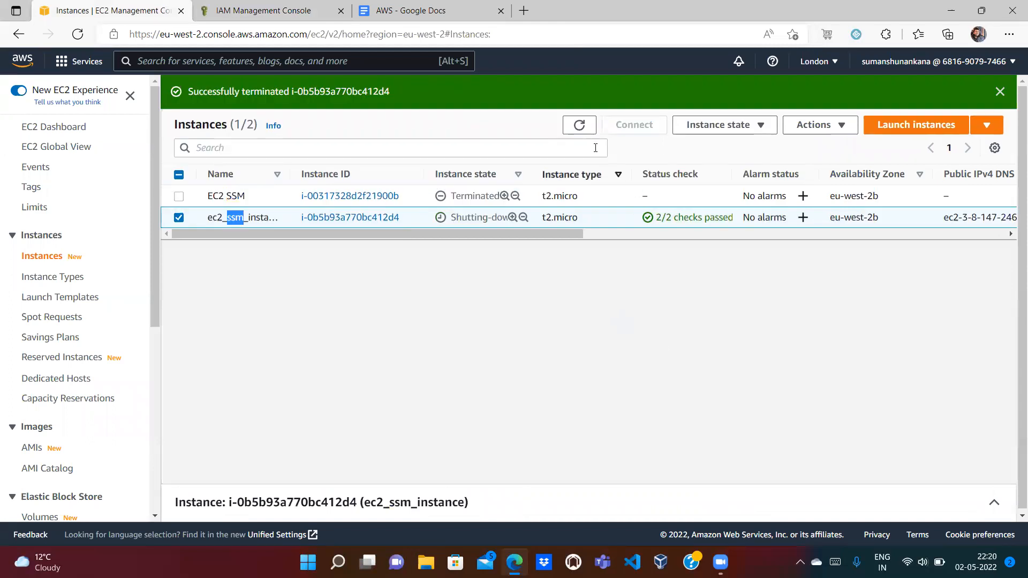
left_click(580, 125)
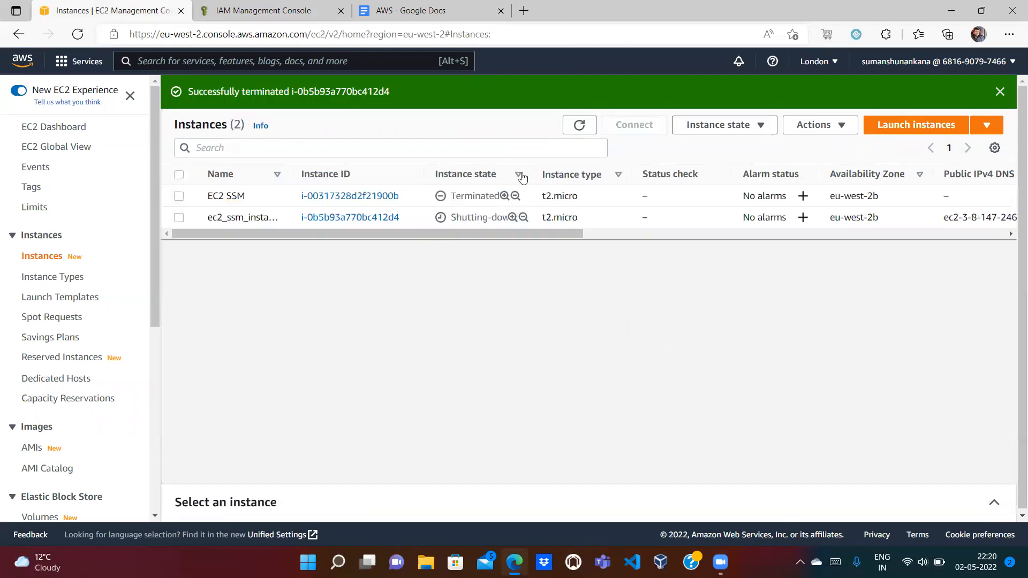
left_click(579, 125)
scroll(150, 403, "down", 6)
Step: Select ec2_ssm_sg_no_ssh instead of the default group and review its inbound rules
left_click(84, 270)
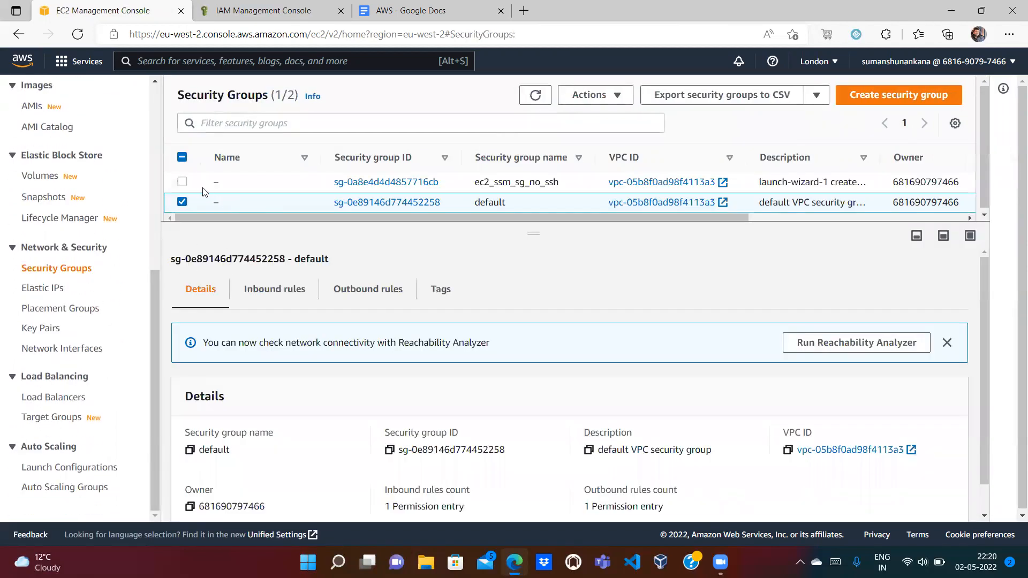
left_click(182, 202)
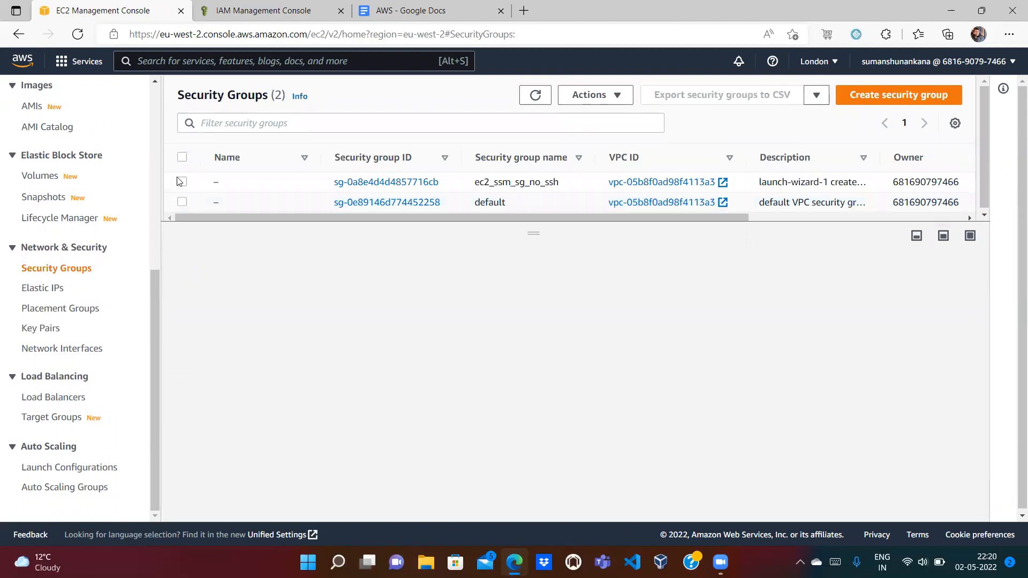
left_click(182, 183)
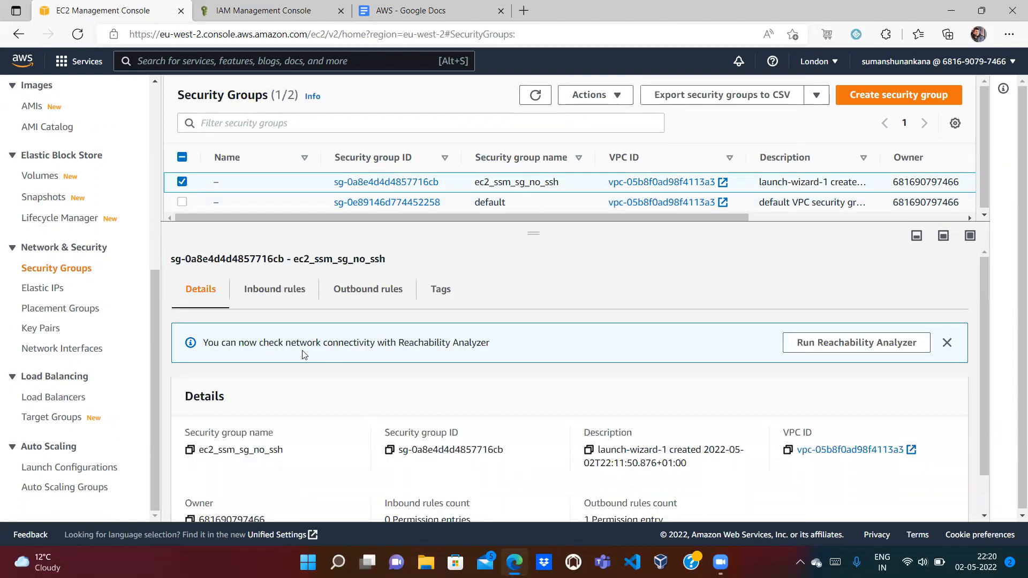
left_click(291, 291)
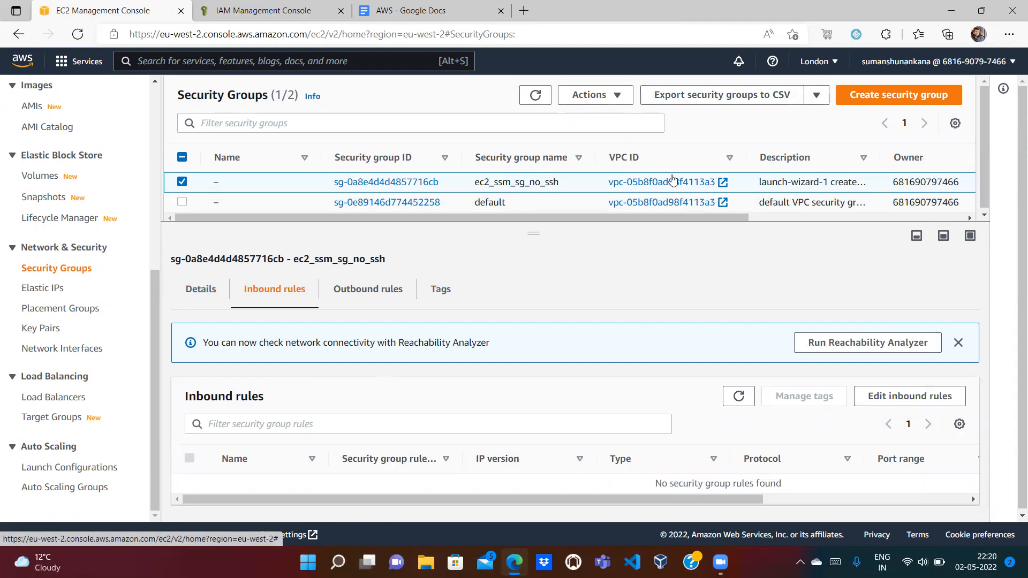
Step: Attempt to delete ec2_ssm_sg_no_ssh, which is refused because a network interface is associated
left_click(591, 96)
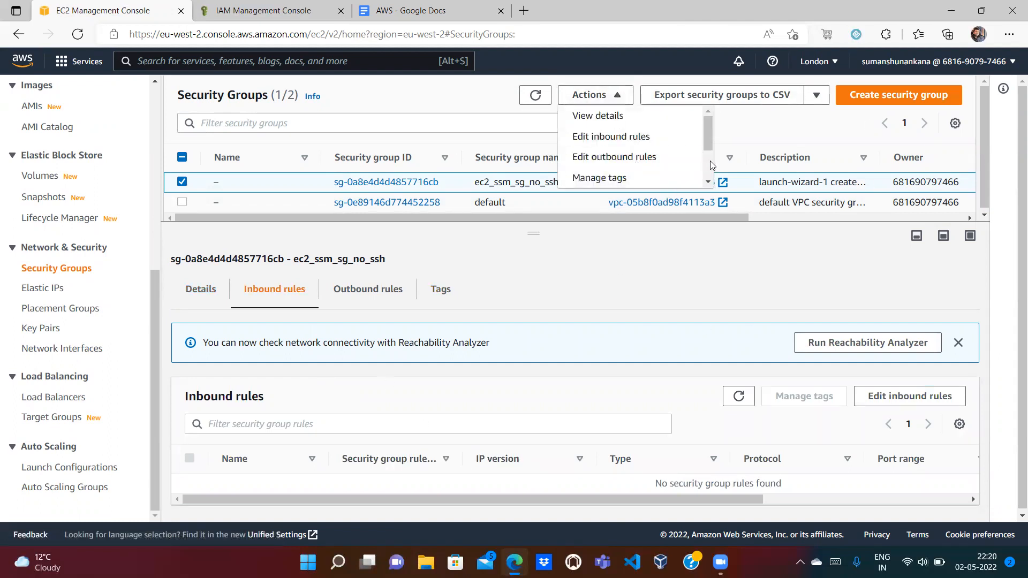
scroll(711, 165, "down", 3)
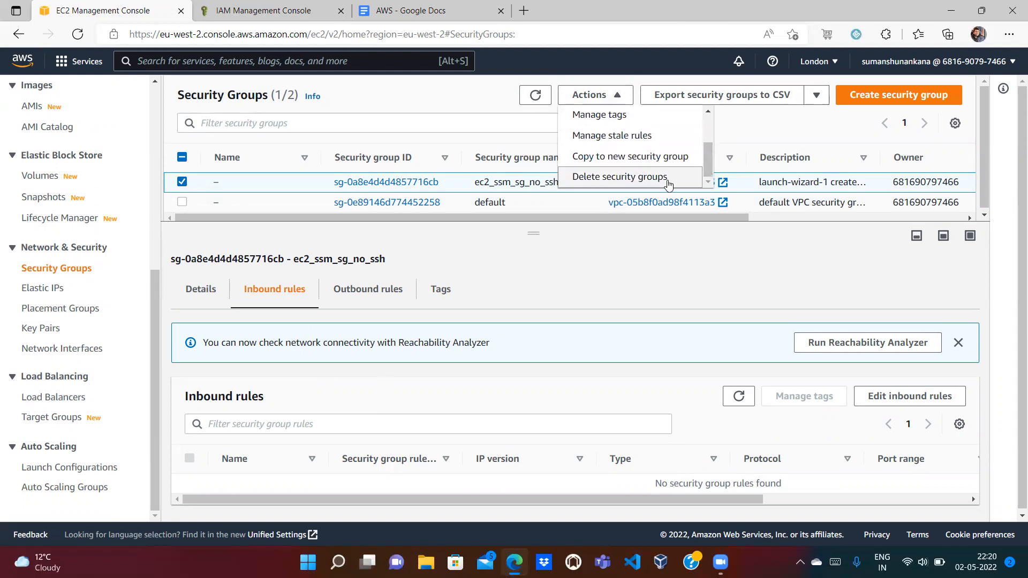
left_click(669, 178)
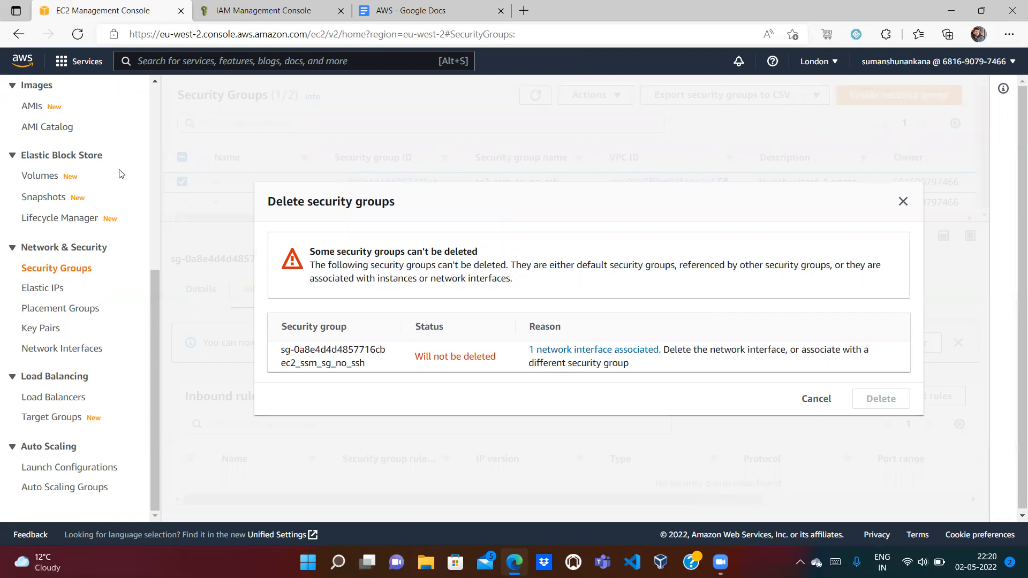
scroll(156, 140, "up", 6)
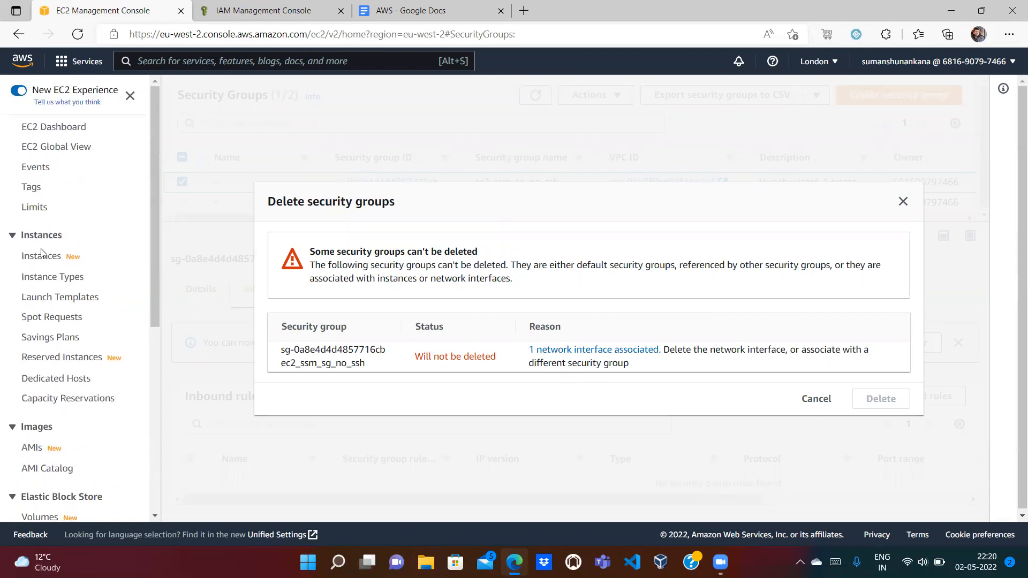
Step: Refresh the Instances list to confirm ec2_ssm_instance is terminated
left_click(41, 254)
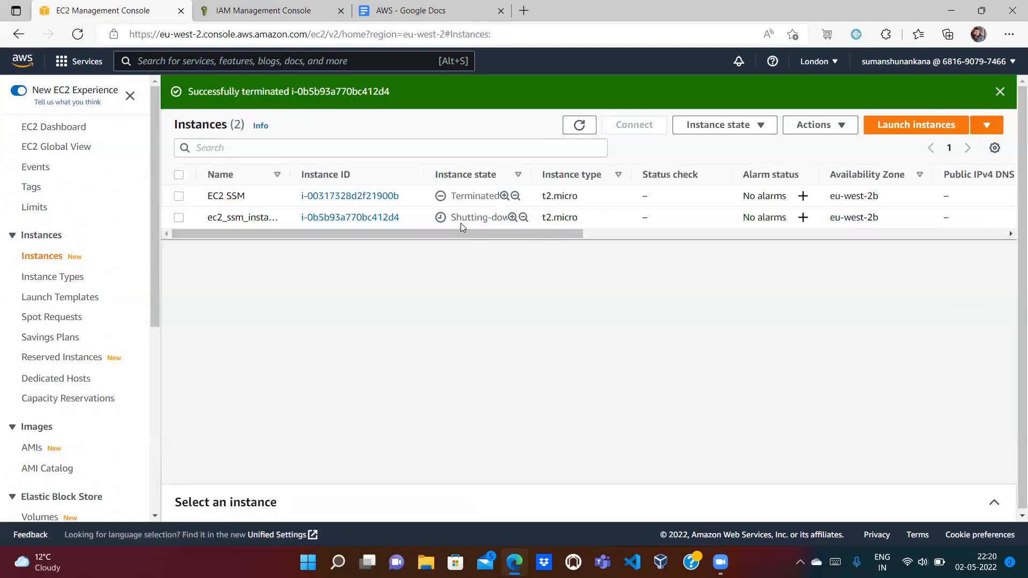
left_click(568, 133)
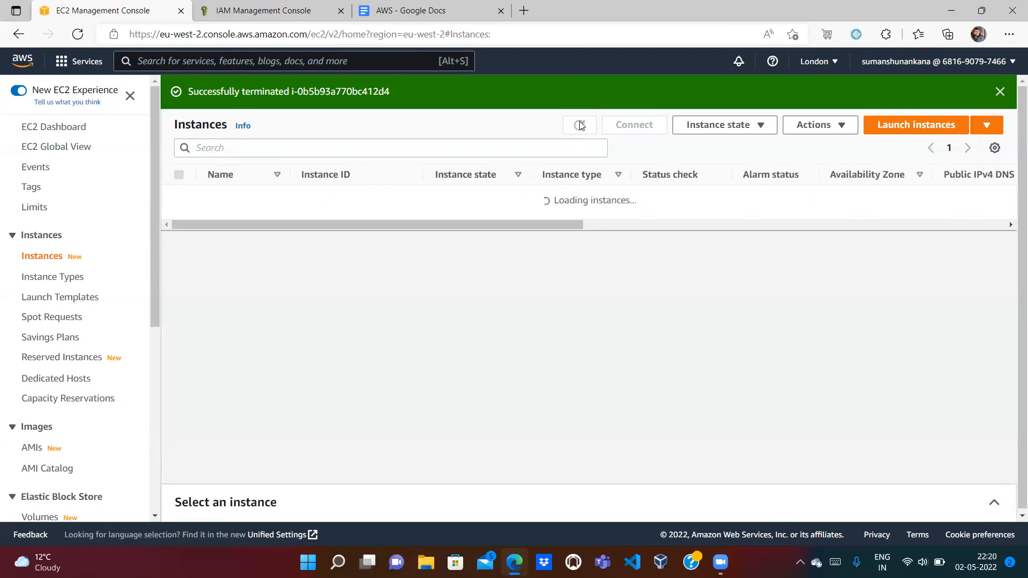
scroll(157, 359, "down", 6)
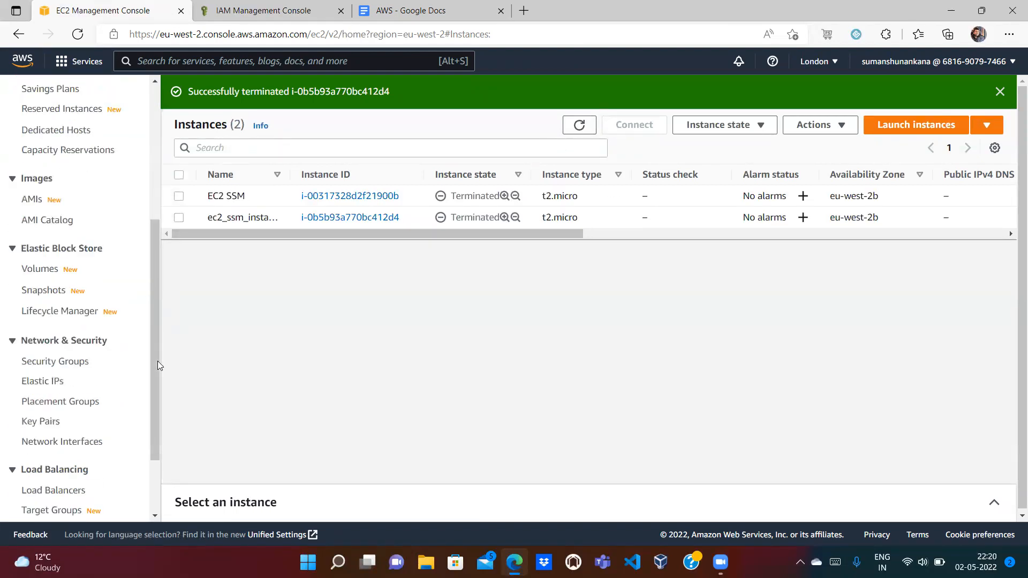
Step: Cancel the warning, reload Security Groups and retry deleting ec2_ssm_sg_no_ssh
left_click(39, 273)
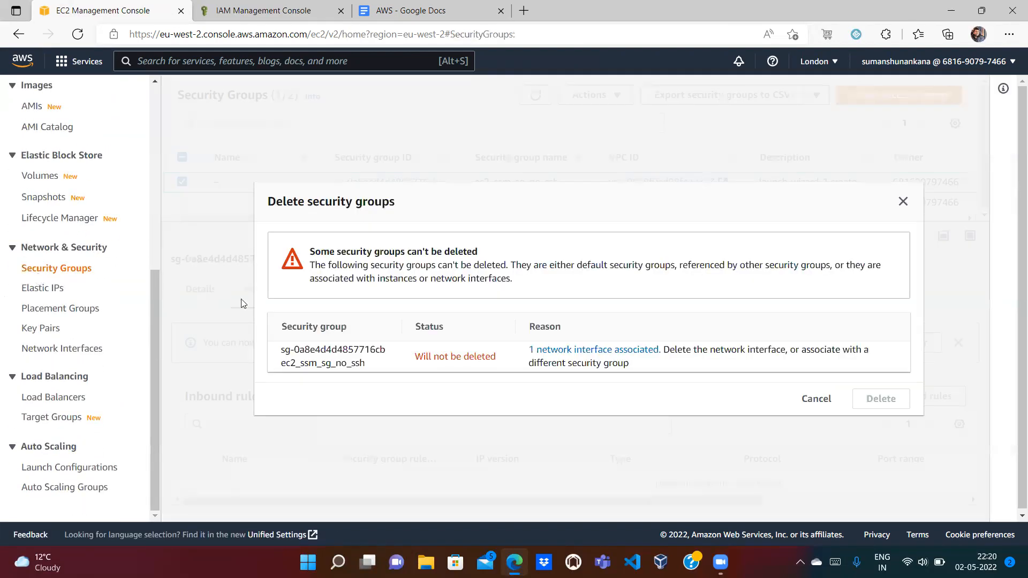
left_click(808, 399)
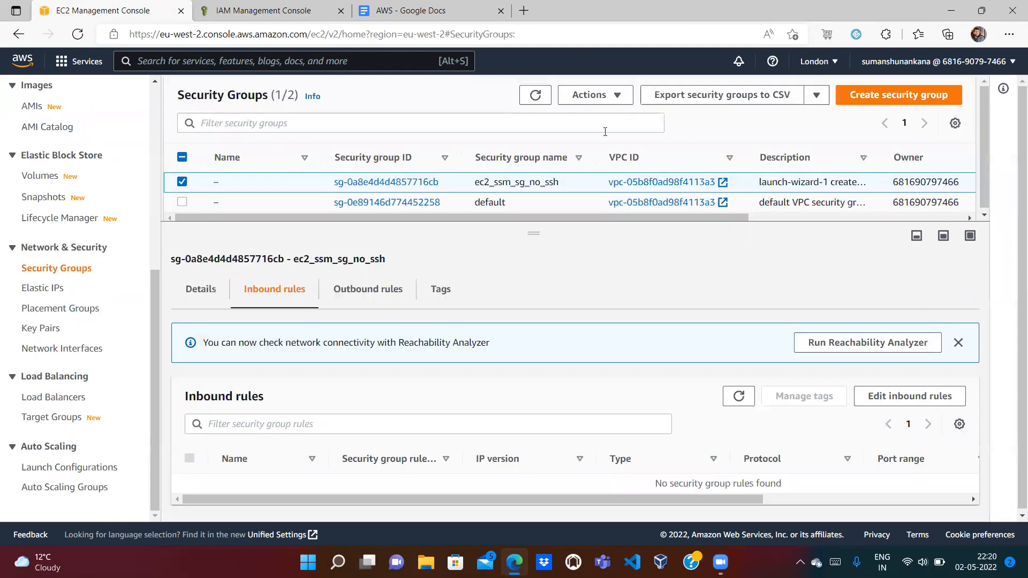
left_click(527, 102)
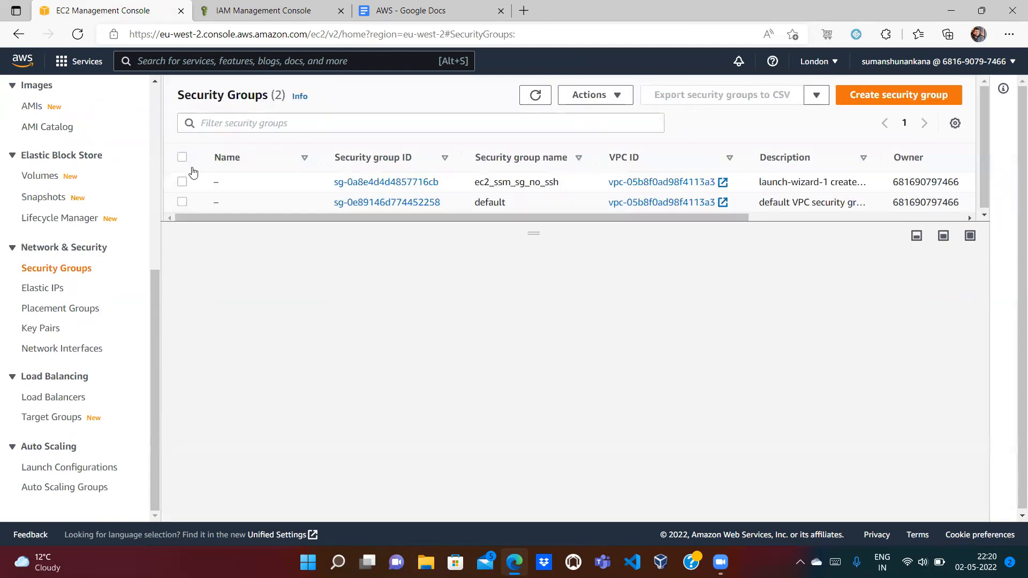
left_click(182, 183)
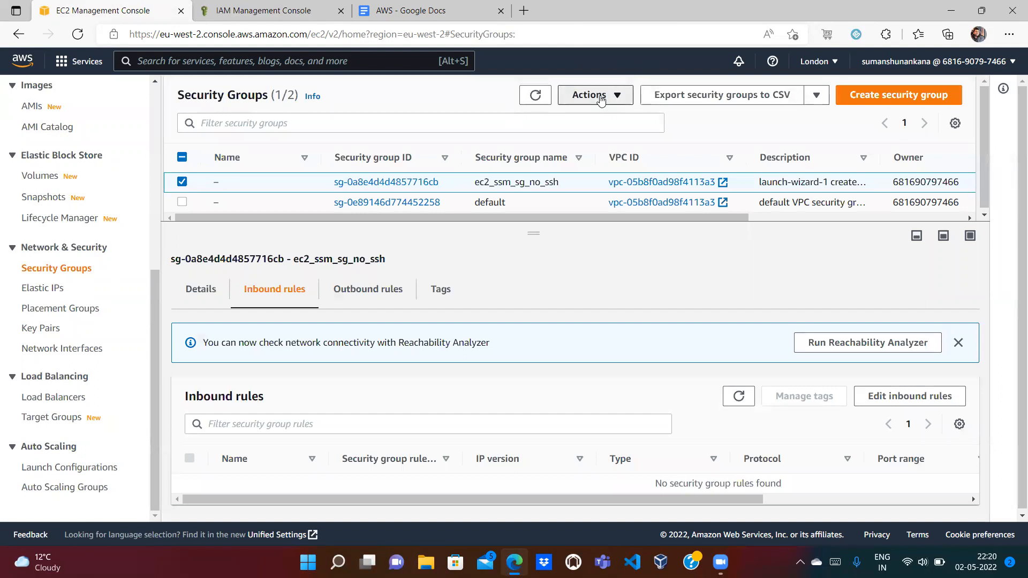
left_click(589, 95)
scroll(680, 181, "down", 2)
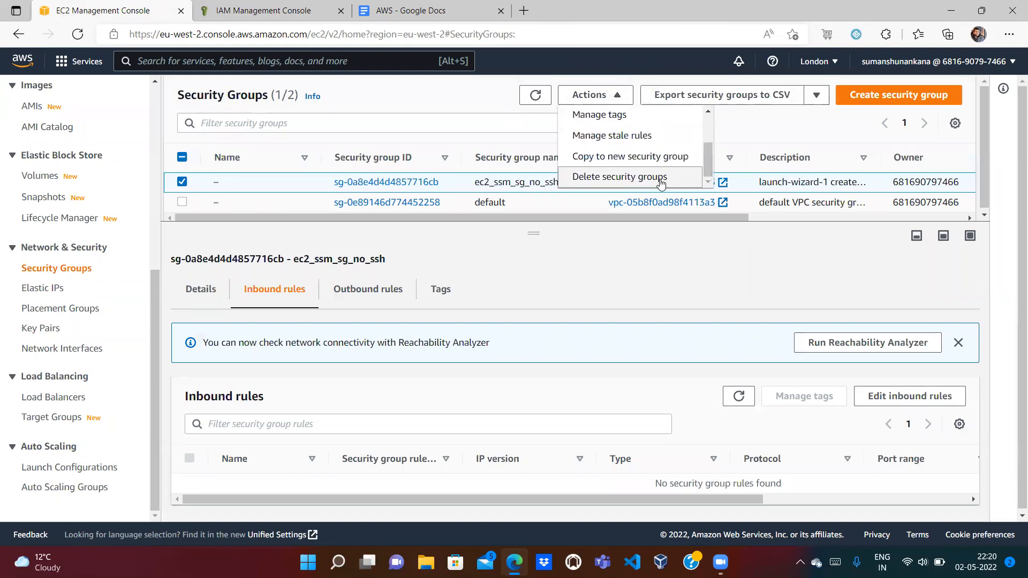
left_click(662, 180)
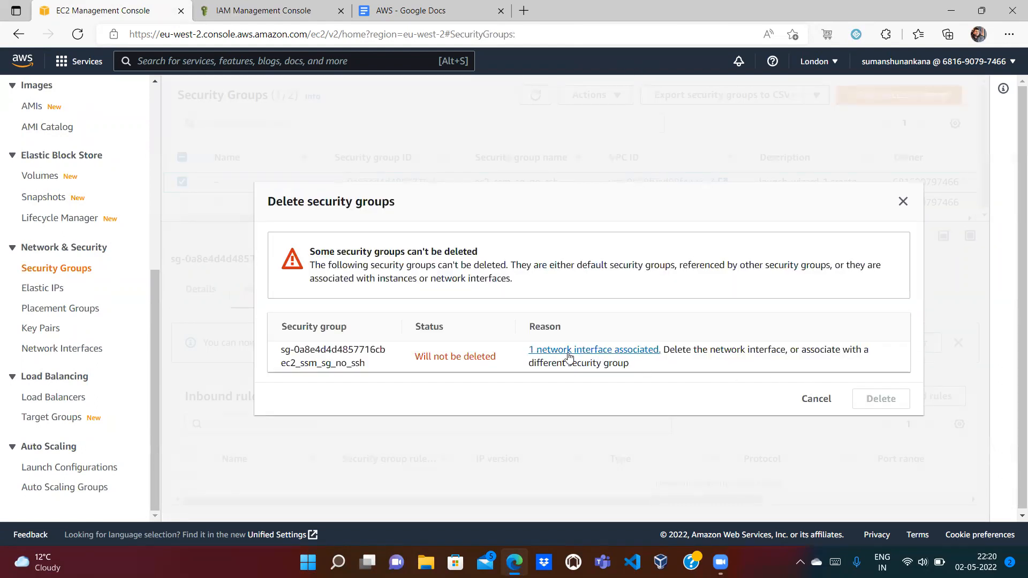
Step: Open the associated network interface listing and clear its search filter
left_click(622, 354)
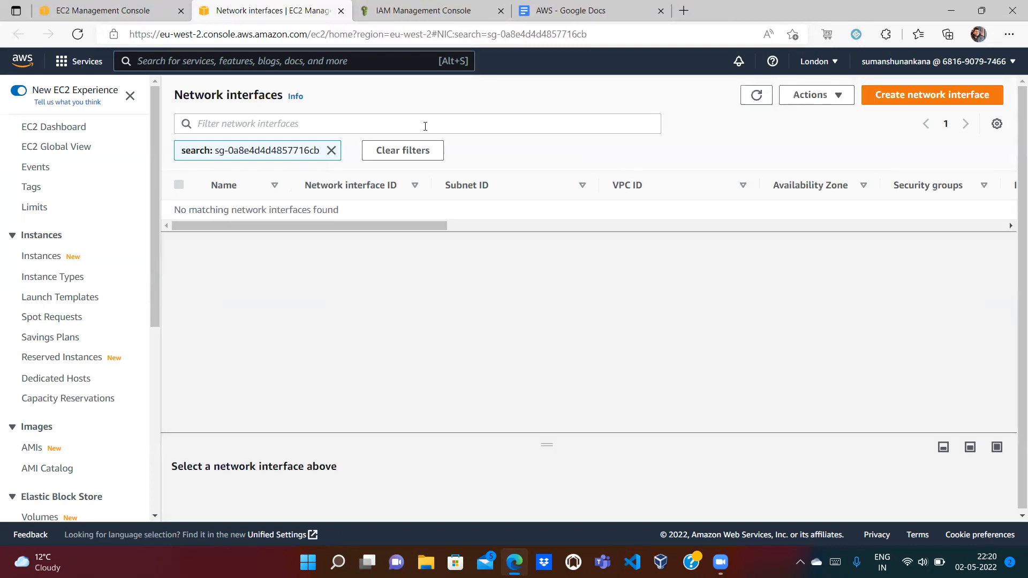
left_click(331, 151)
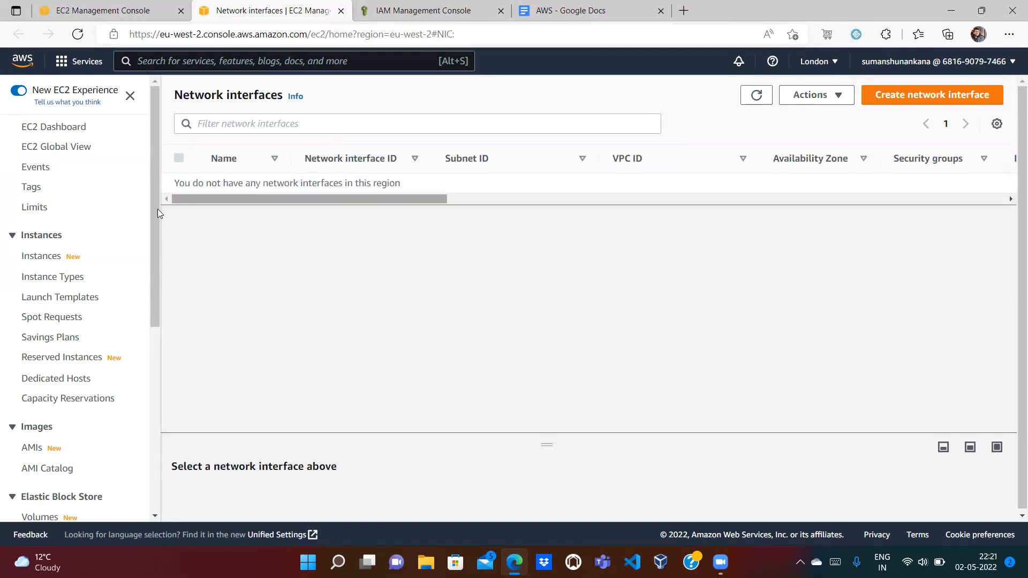
scroll(157, 382, "down", 6)
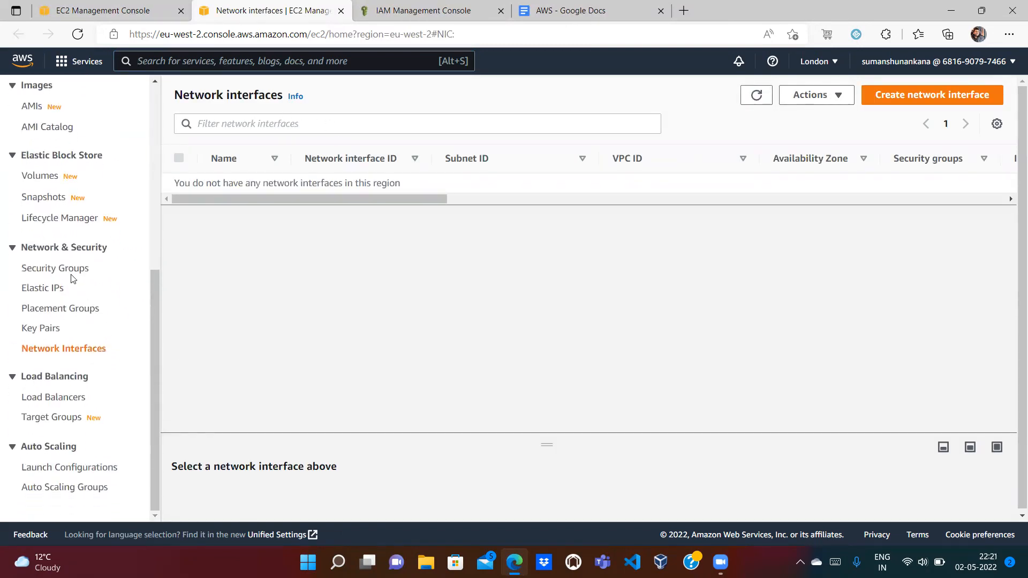
Step: Retry deleting the ec2_ssm_sg_no_ssh security group from the Security Groups list
left_click(54, 268)
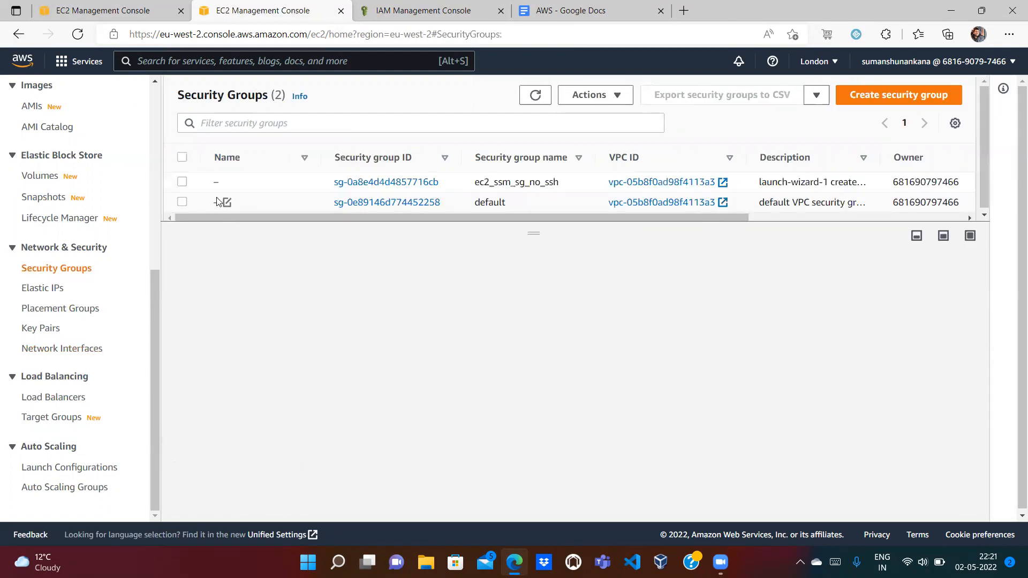
left_click(182, 183)
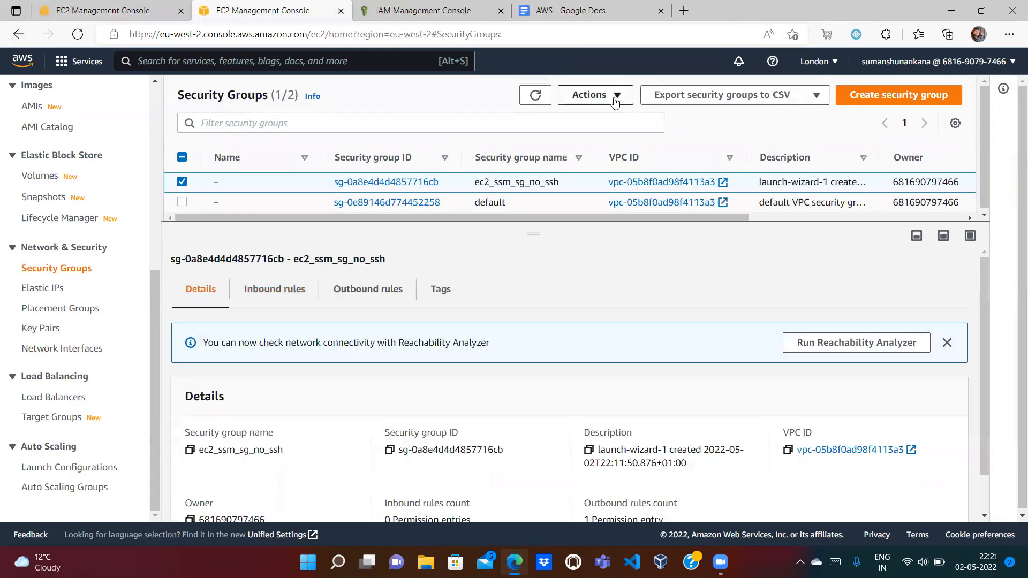
left_click(616, 100)
scroll(696, 174, "down", 3)
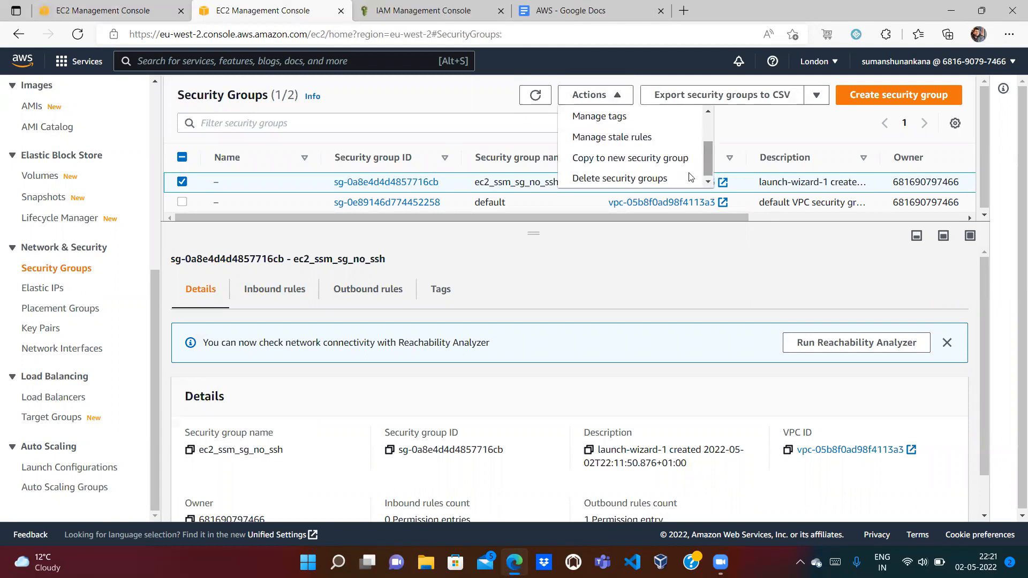
left_click(688, 178)
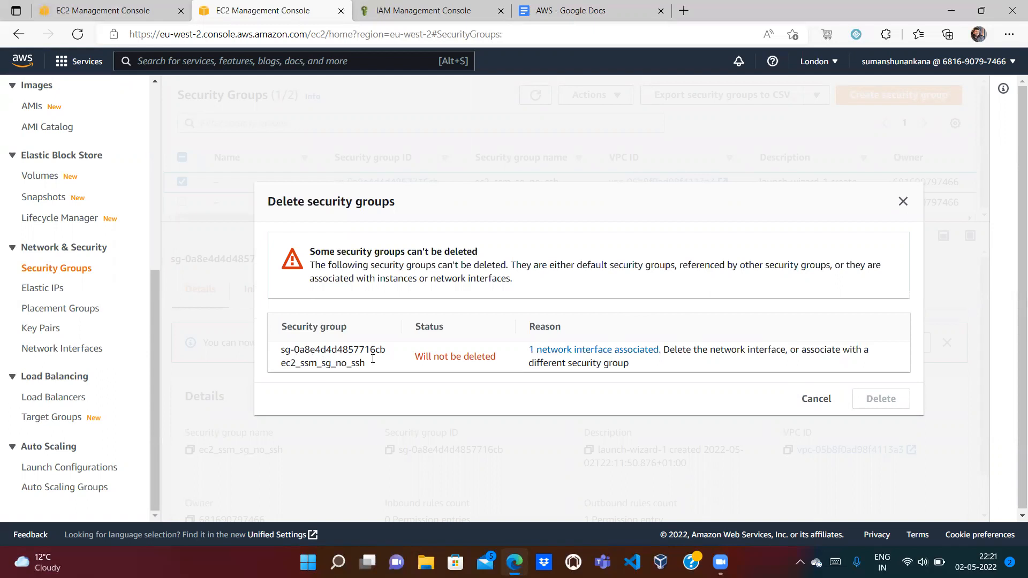
Step: Dismiss the deletion warnings and reload the Instances list to confirm both instances are terminated
left_click(815, 399)
left_click(535, 95)
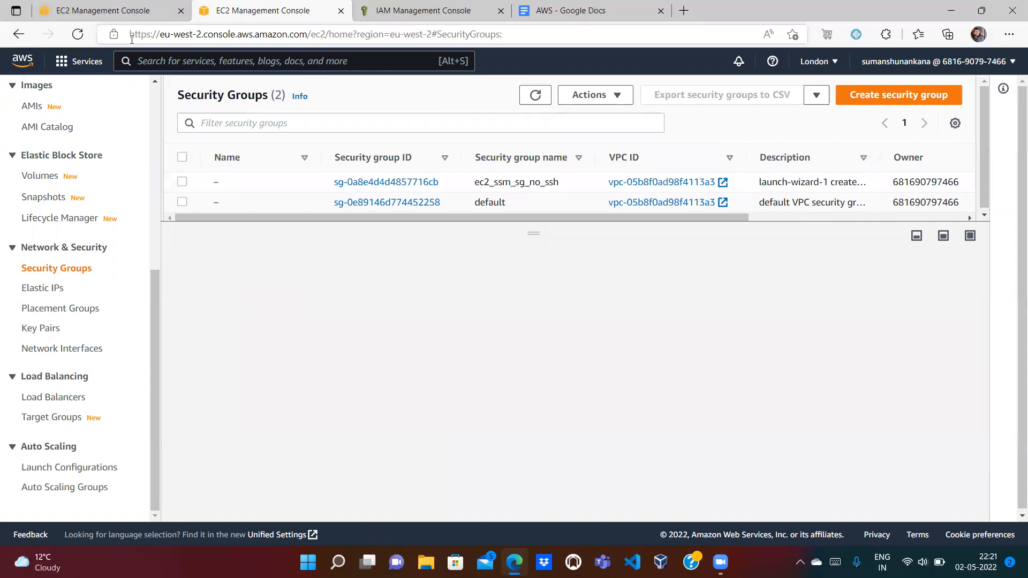
left_click(100, 13)
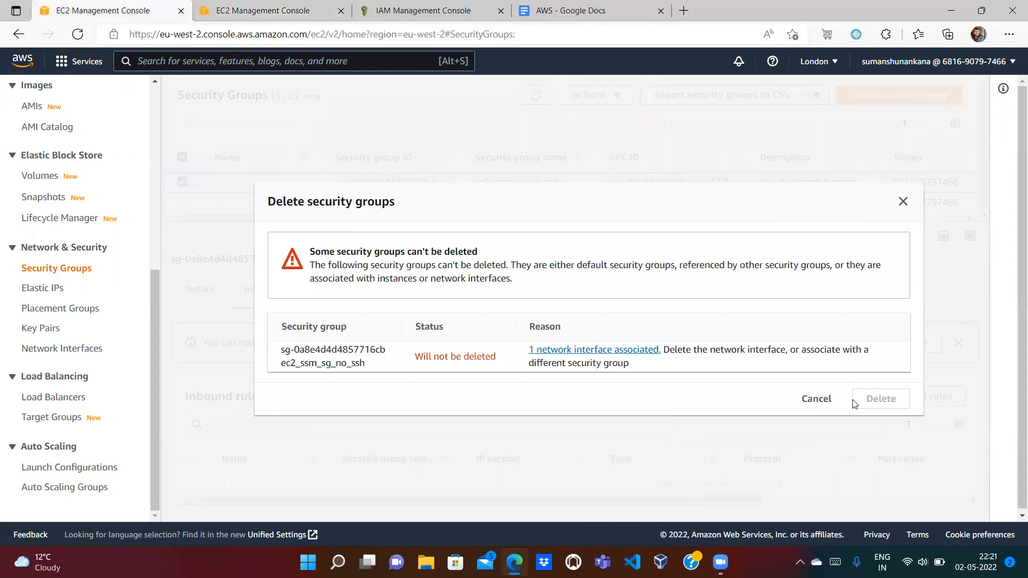
left_click(810, 402)
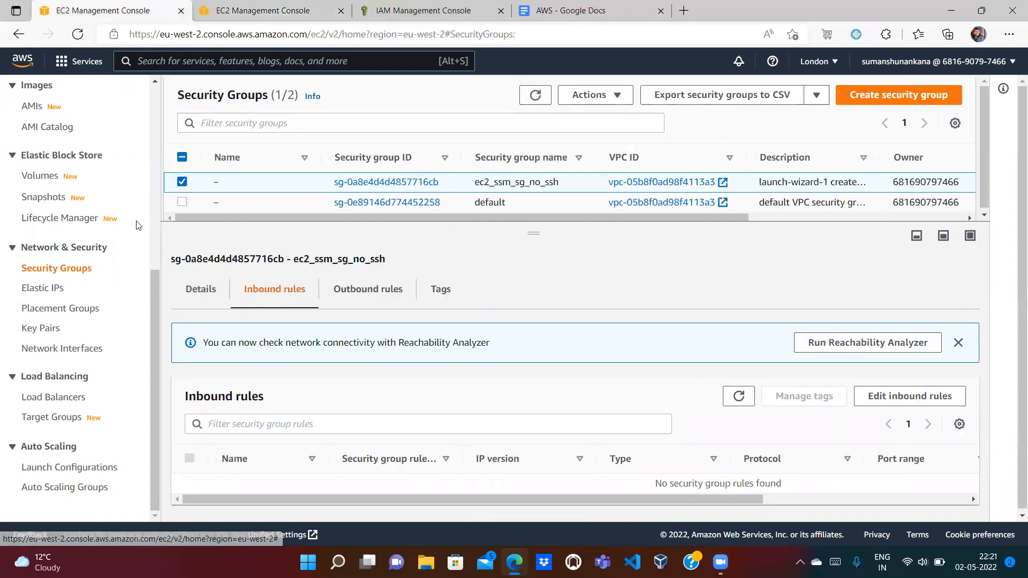
scroll(153, 122, "up", 6)
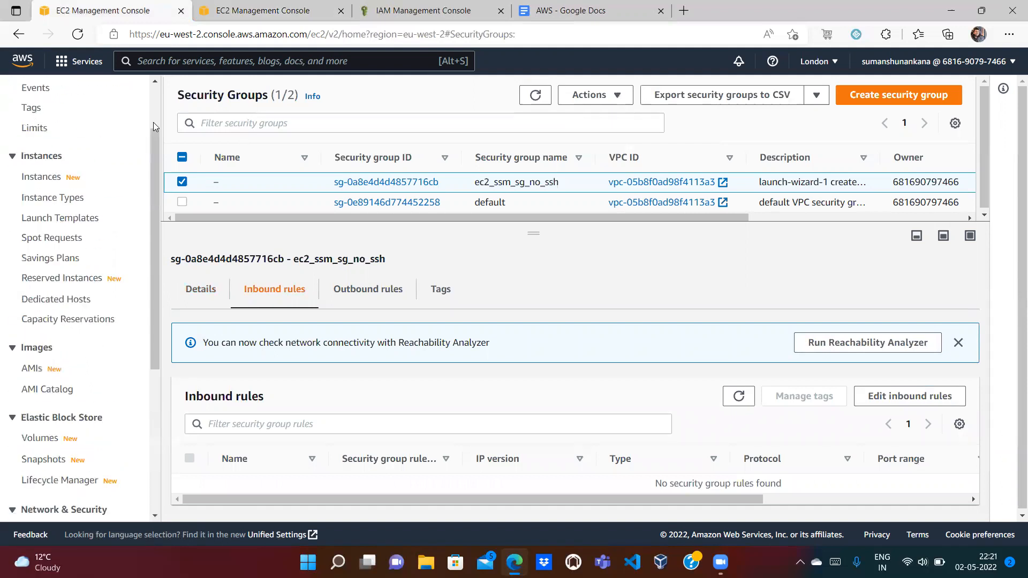
left_click(40, 256)
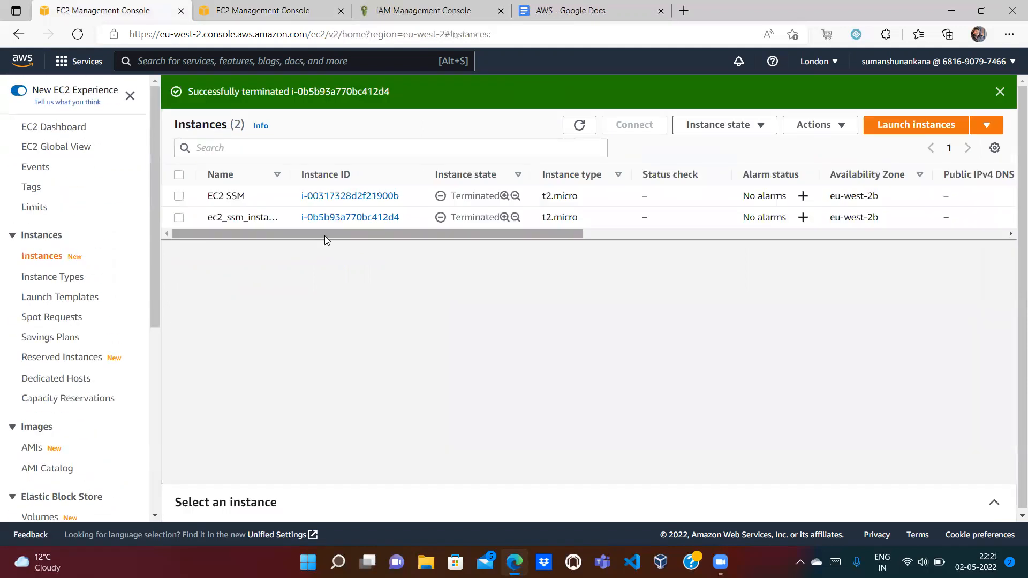
left_click(578, 133)
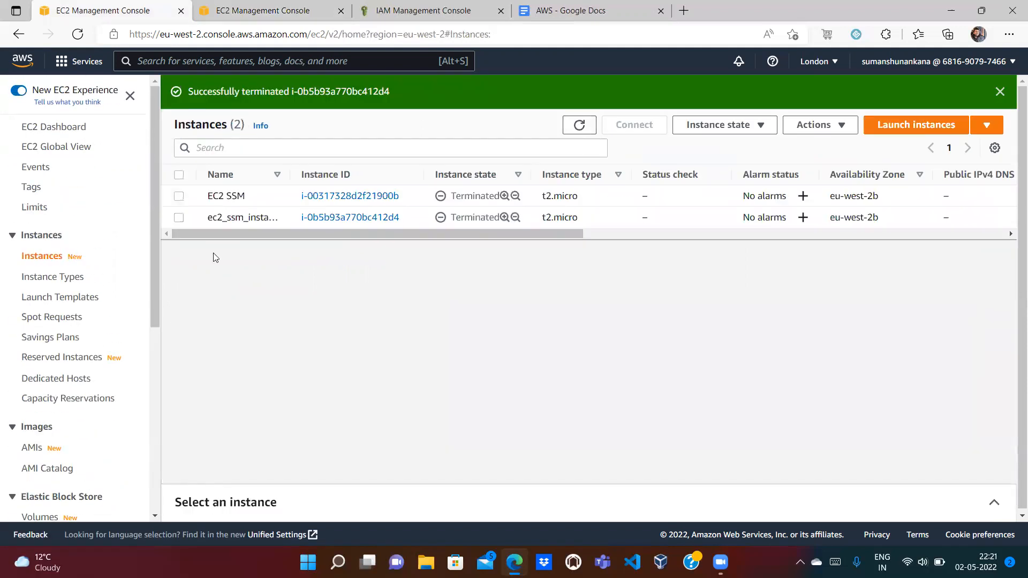
scroll(153, 347, "down", 6)
Step: Attempt deleting ec2_ssm_sg_no_ssh again and inspect the warning's suggested fix text
left_click(70, 271)
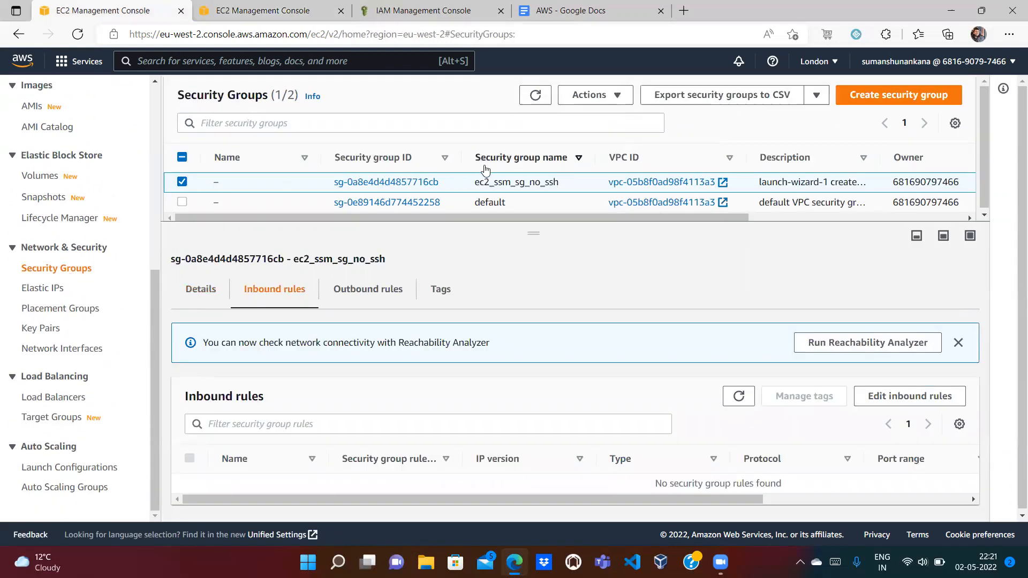
left_click(589, 95)
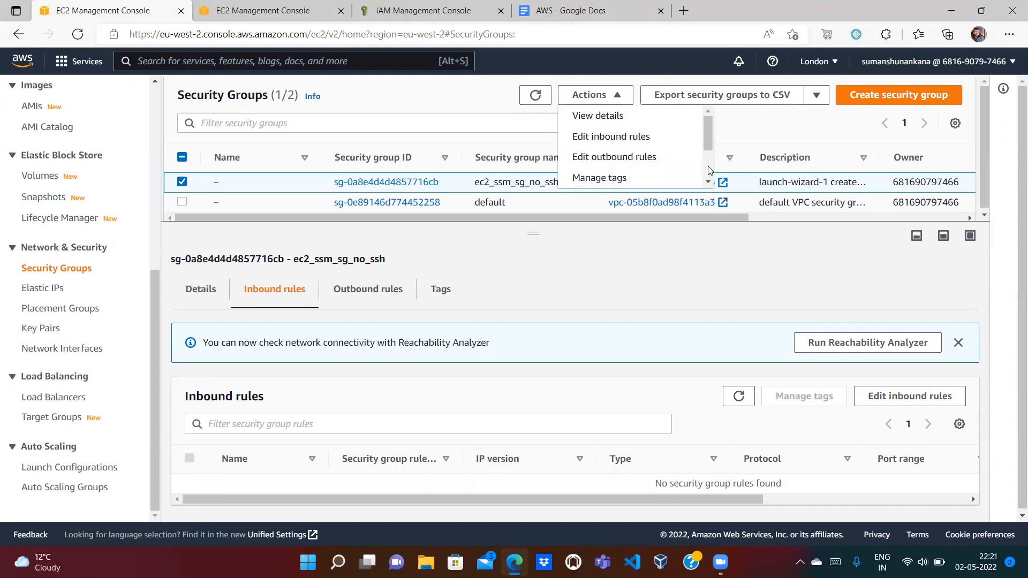
scroll(708, 166, "down", 3)
left_click(670, 180)
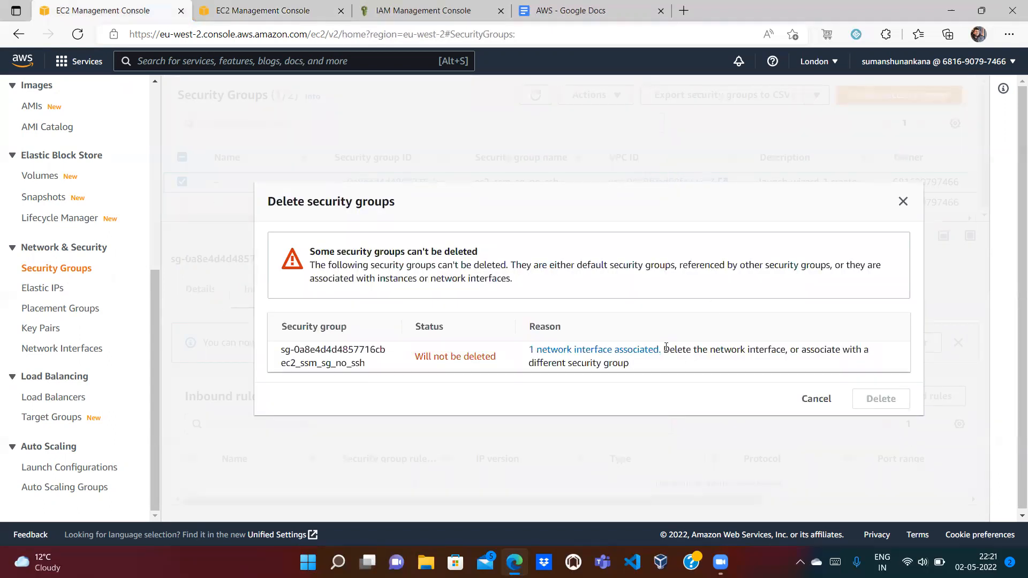
left_click_drag(666, 347, 754, 367)
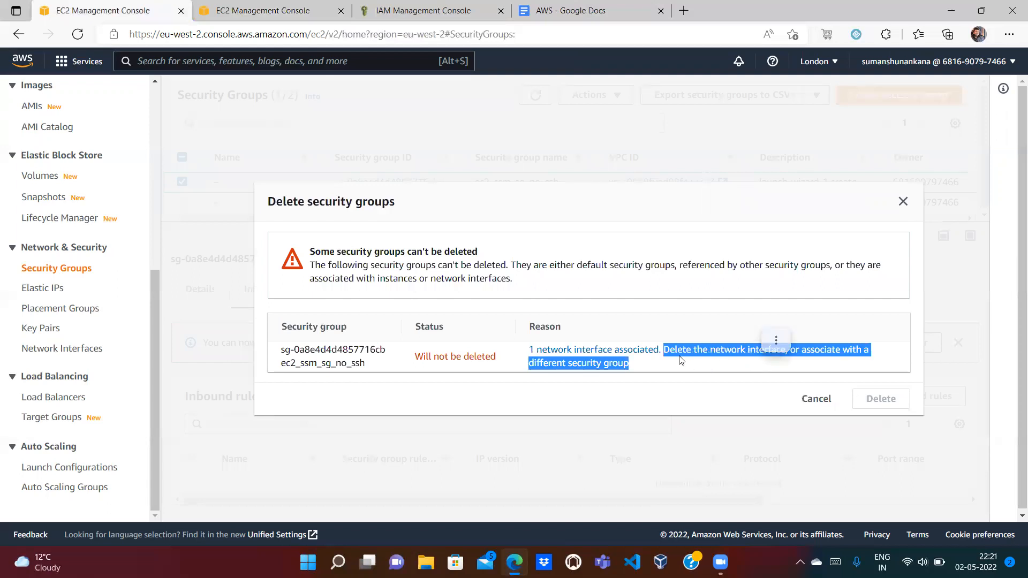
left_click(653, 364)
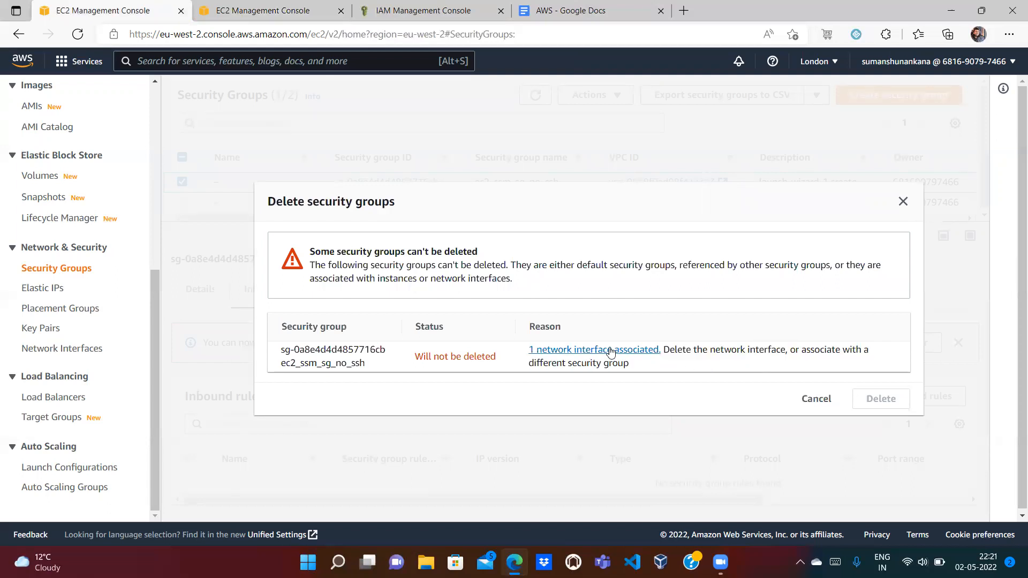
Step: Recheck the associated network interfaces with the filter cleared and the list reloaded
left_click(610, 352)
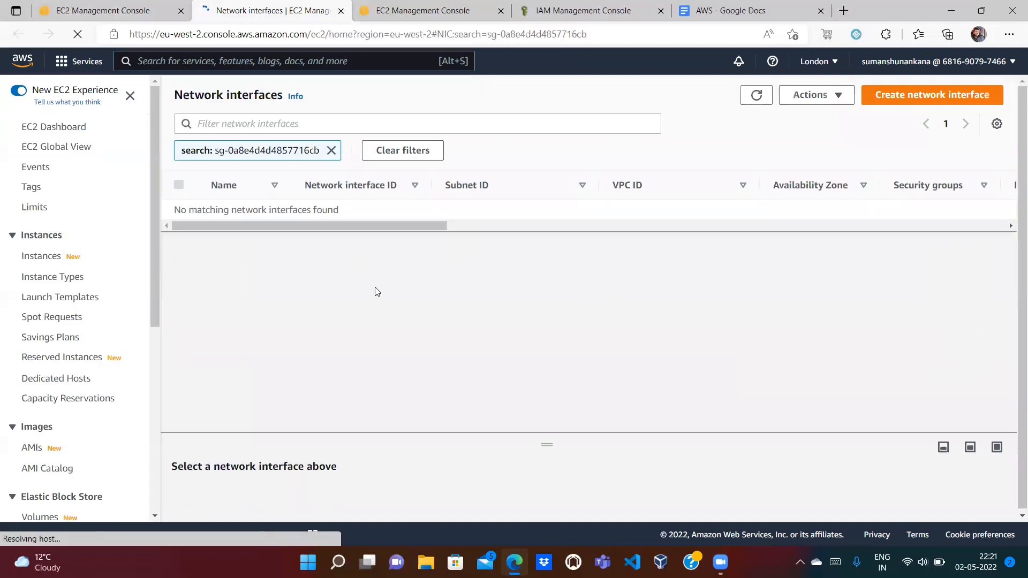
left_click(331, 150)
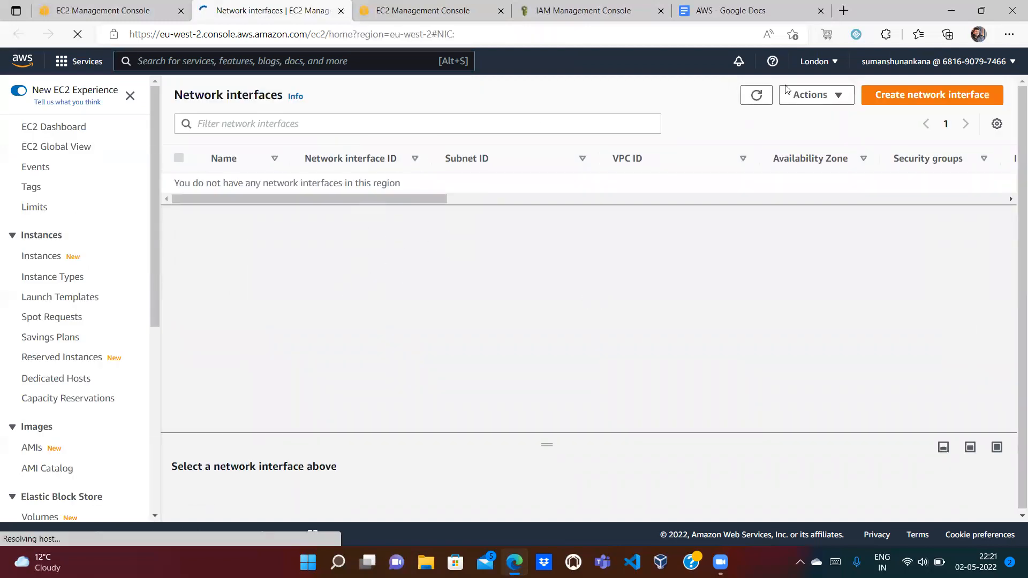
left_click(763, 98)
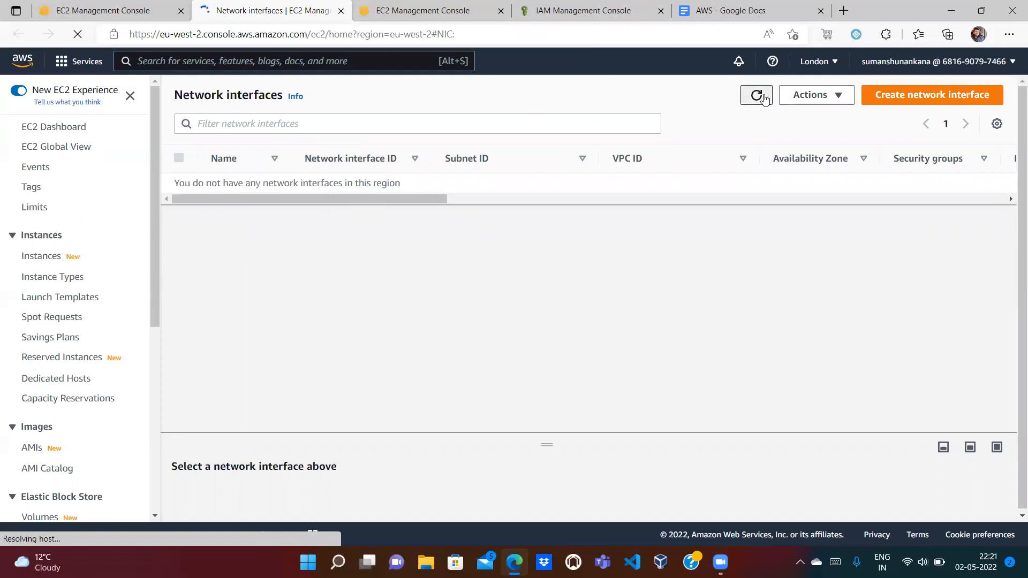
left_click(764, 98)
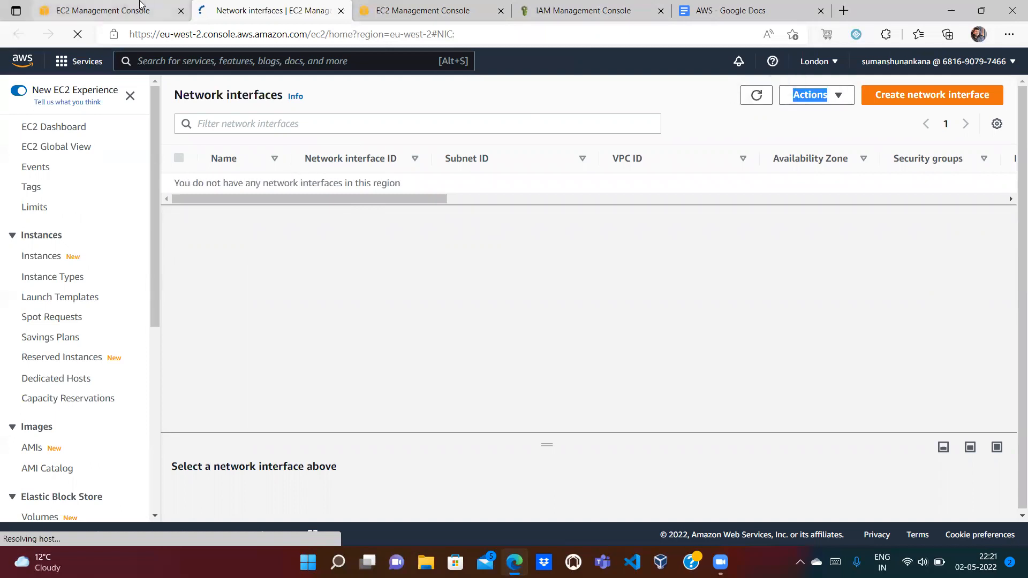
Step: Cancel the delete dialog, untick ec2_ssm_sg_no_ssh and go to the EC2 Dashboard
left_click(140, 4)
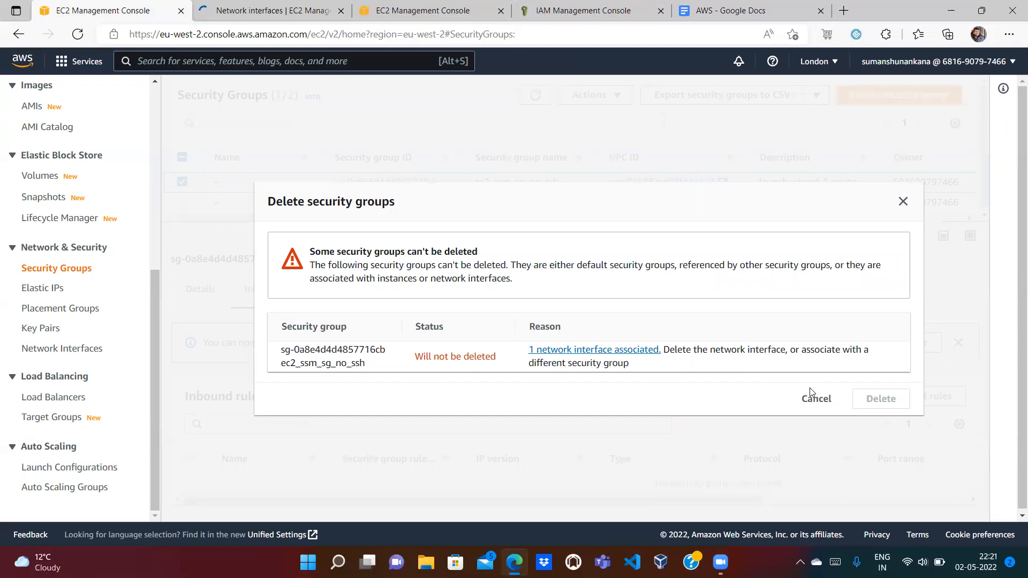
left_click(816, 399)
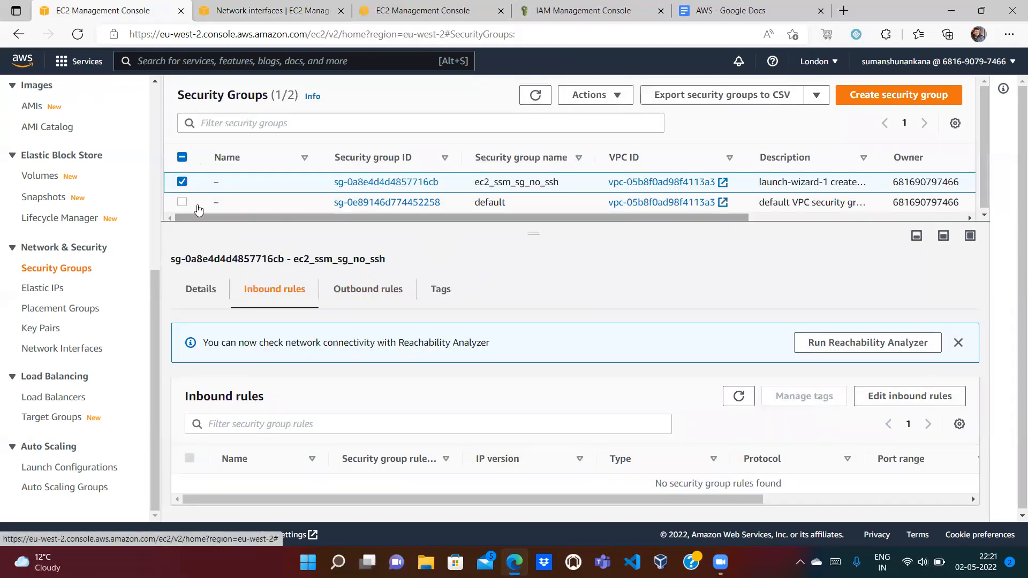
left_click(182, 183)
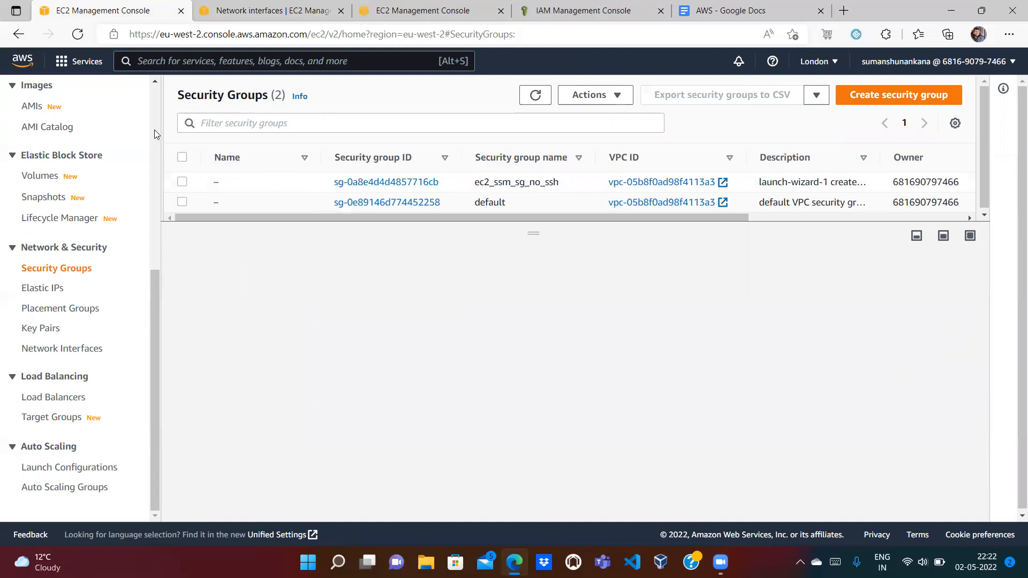
scroll(154, 129, "up", 6)
left_click(65, 128)
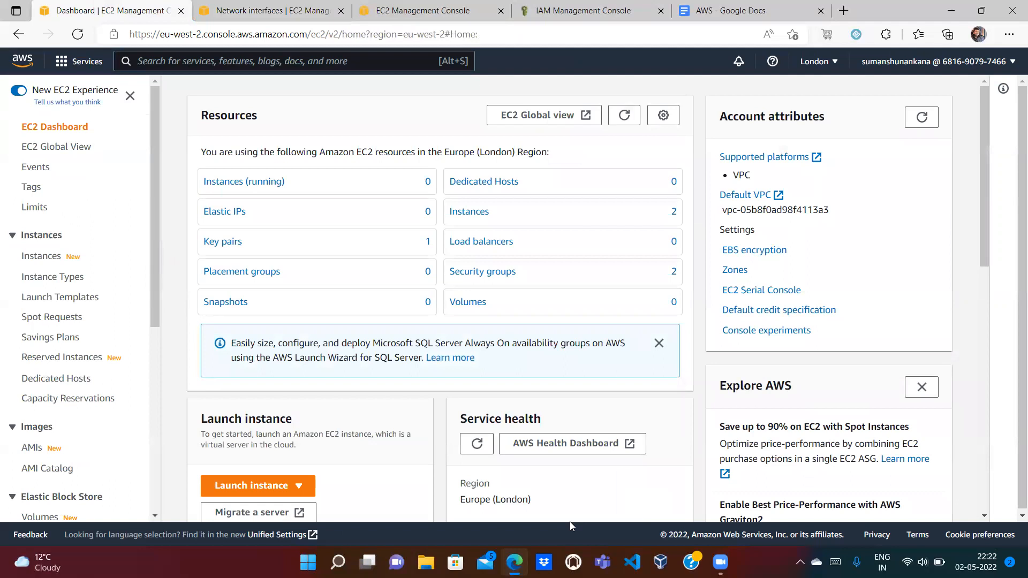